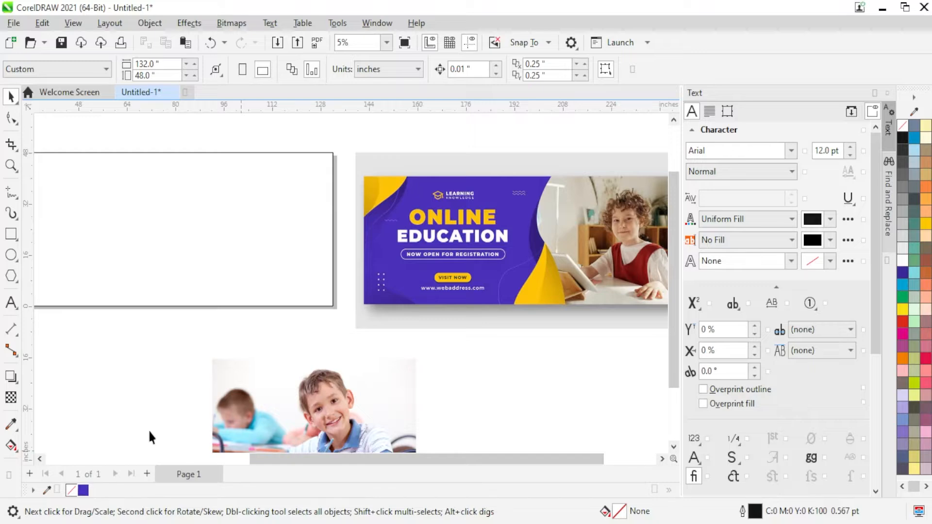
Fill the page-size rectangle with the purple R75 G49 B184 and remove its outline
key(Tab)
click(83, 491)
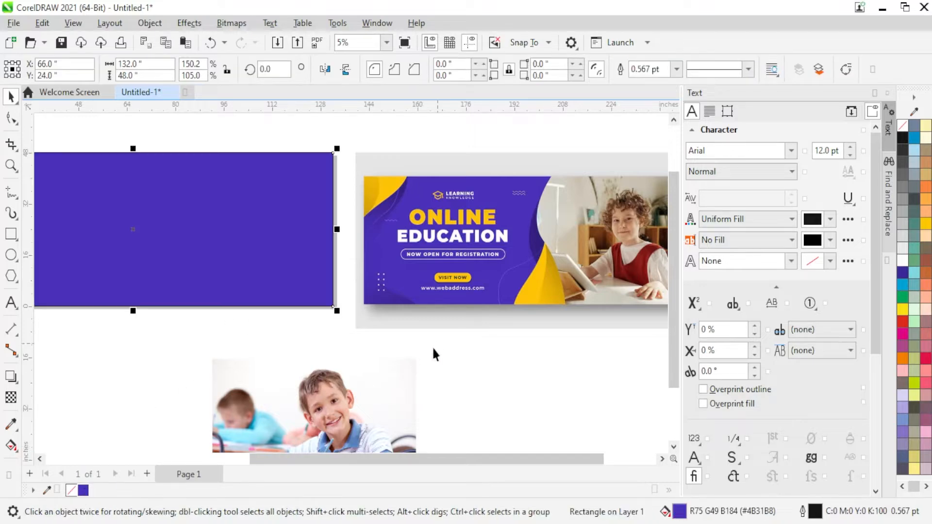
right_click(901, 129)
click(853, 138)
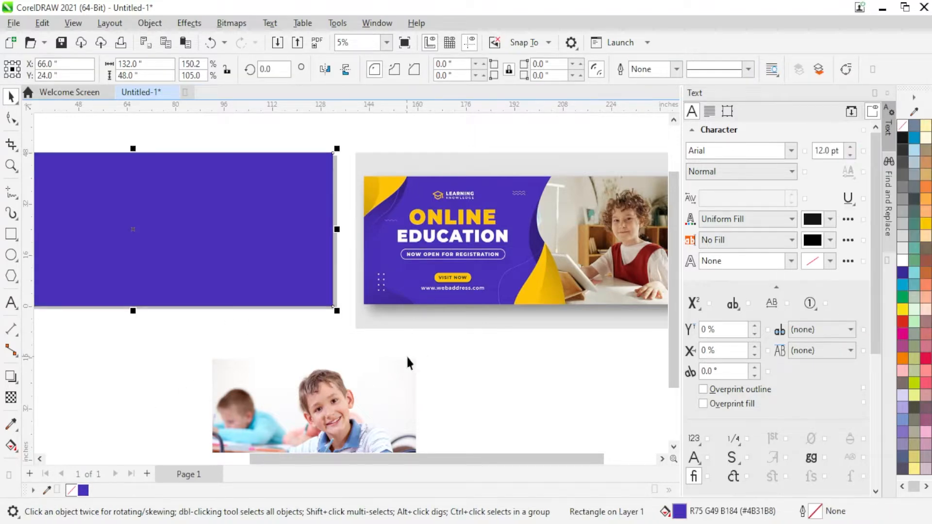
click(406, 355)
Sample the darker purple beside the yellow wave in the reference banner into the document palette
scroll(379, 233, down, 2)
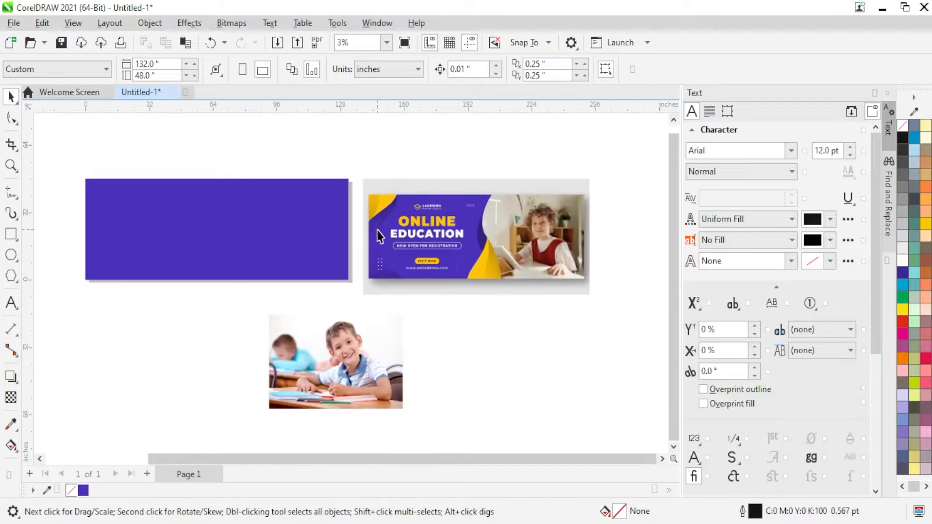
scroll(462, 277, up, 1)
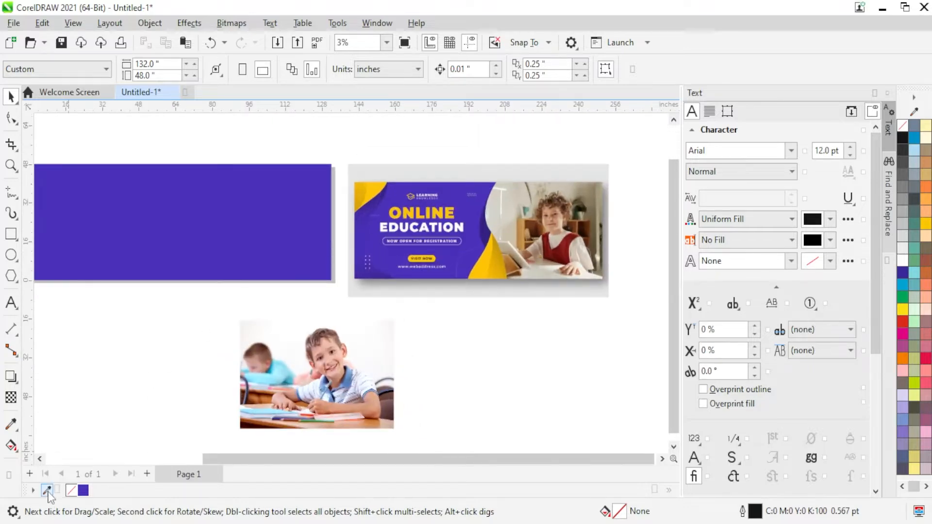
click(483, 245)
Draw a rectangle about 50 by 48 inches over the right end of the purple background and convert it to curves
click(10, 235)
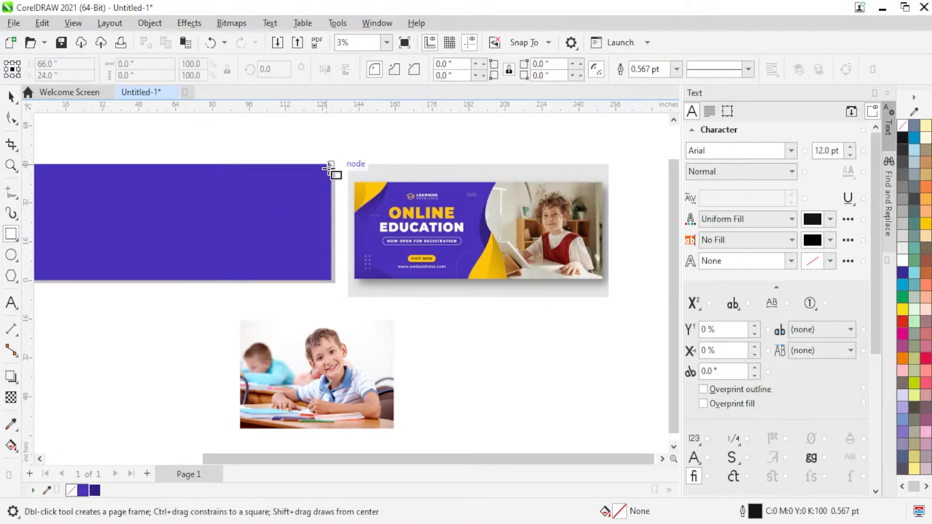
drag(331, 165, 214, 281)
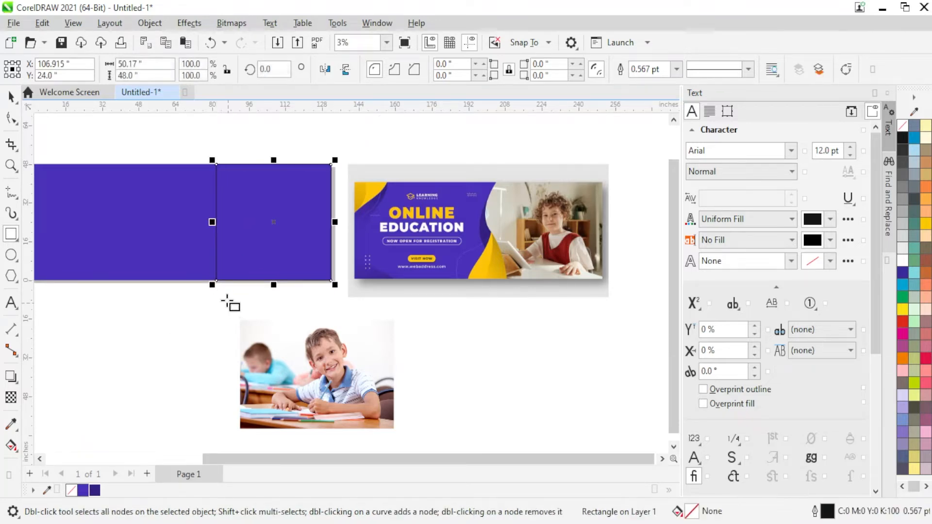
key(ctrl+q)
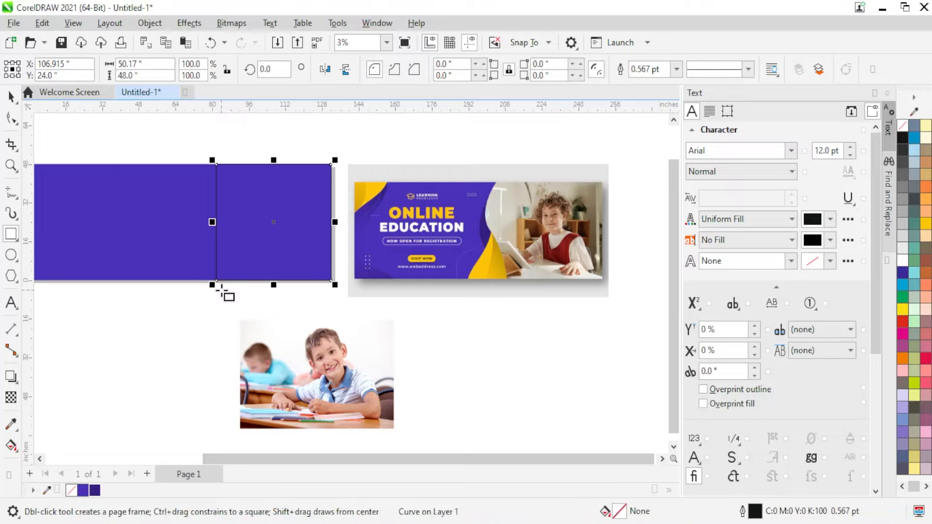
Move the rectangle's bottom-left node slightly inward and bend its left edge into a flowing S-curve like the reference banner's
click(10, 119)
drag(217, 281, 223, 283)
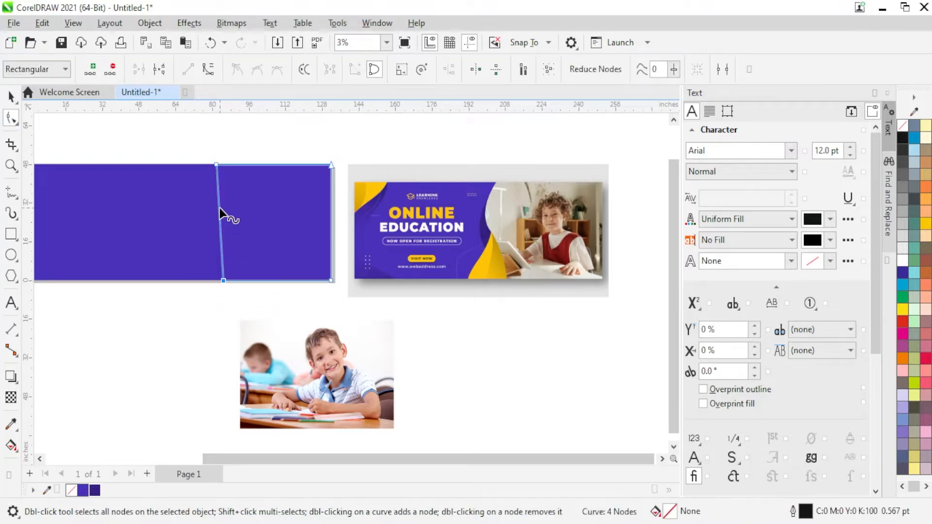
click(220, 208)
drag(217, 207, 233, 231)
drag(224, 281, 231, 281)
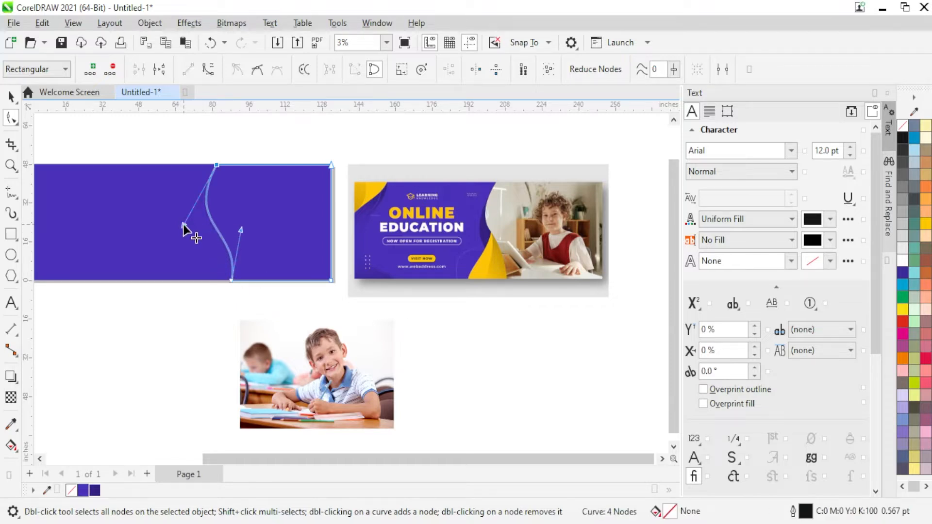
drag(185, 224, 186, 222)
scroll(132, 240, up, 2)
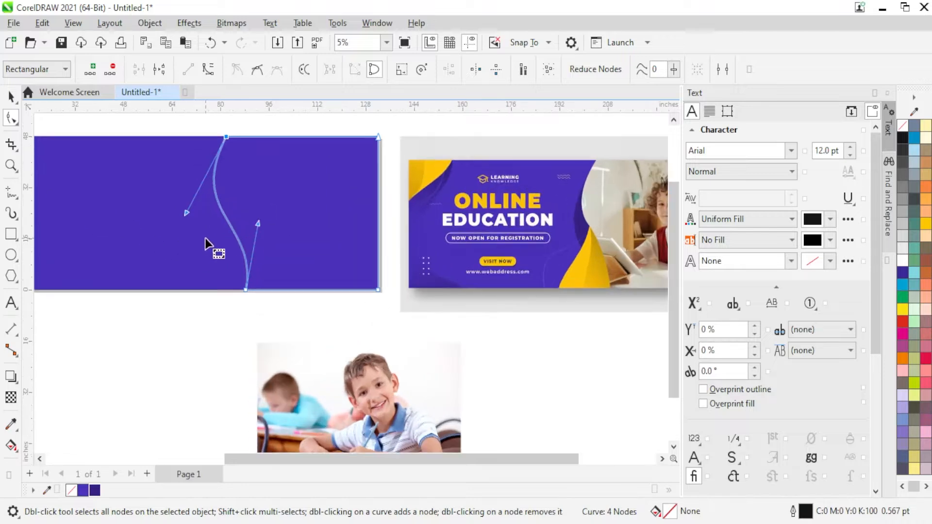
Fill the wave-edged shape with white and remove its outline
click(11, 96)
scroll(282, 332, down, 2)
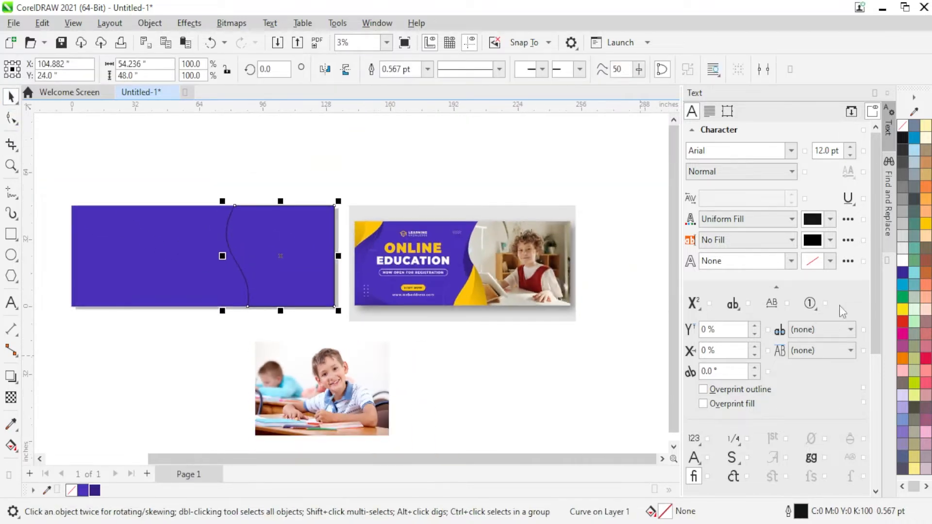
click(902, 264)
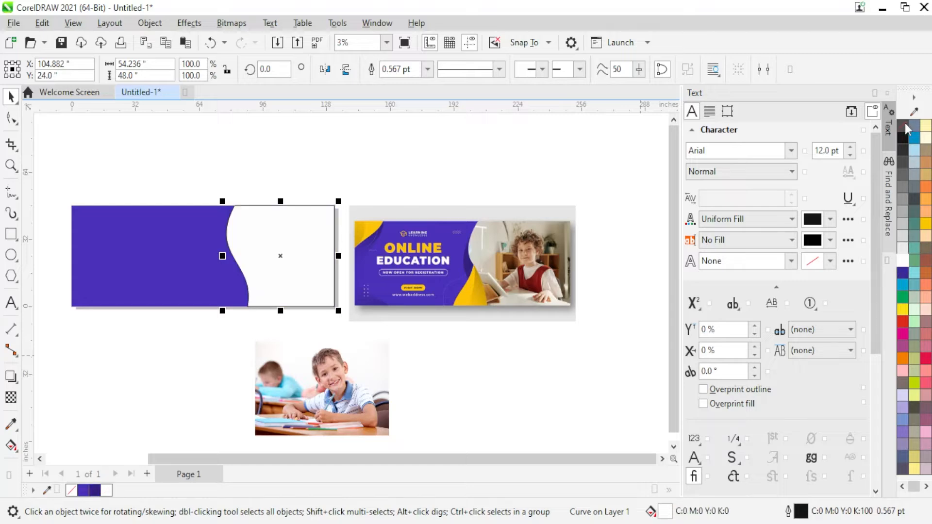
right_click(903, 127)
click(835, 133)
click(490, 382)
Draw a rectangle about 15.9 by 21.2 inches up and left from the white shape's bottom-left node, and convert it to curves
scroll(401, 263, up, 2)
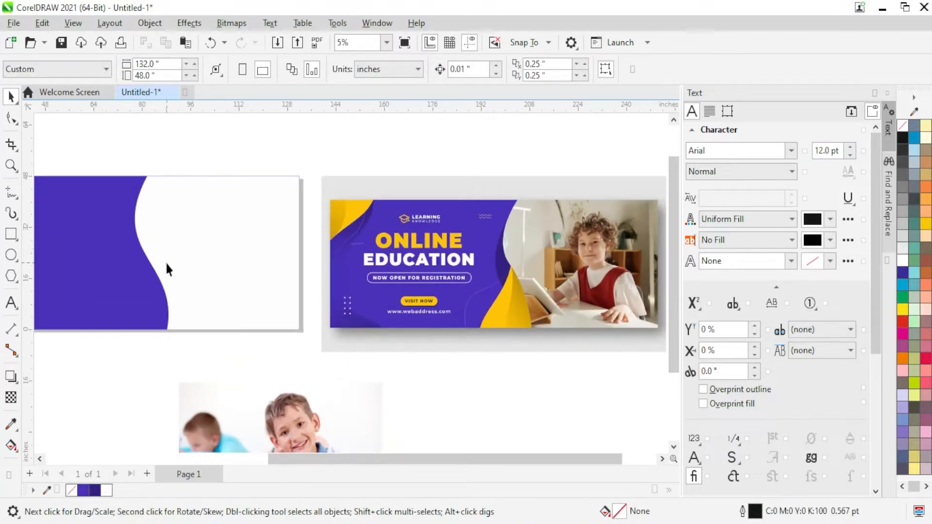
scroll(167, 270, up, 1)
click(10, 233)
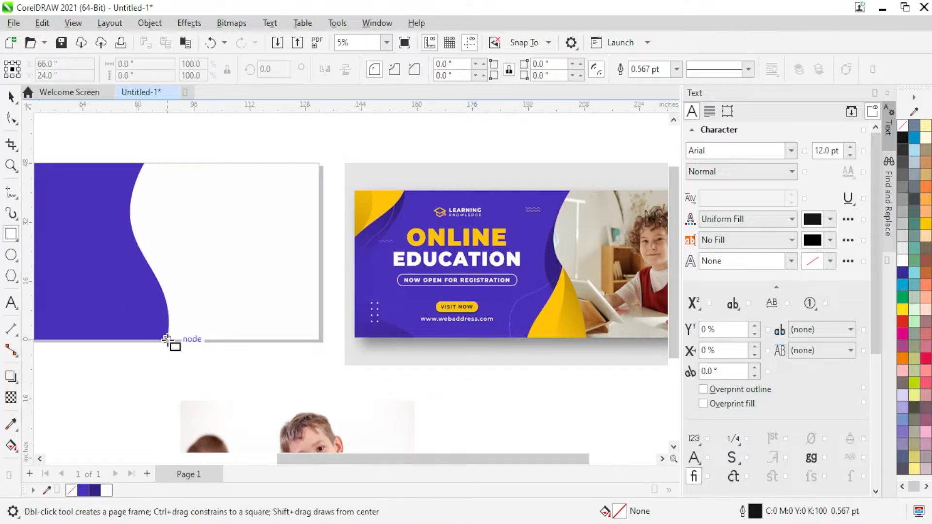
drag(167, 340, 112, 261)
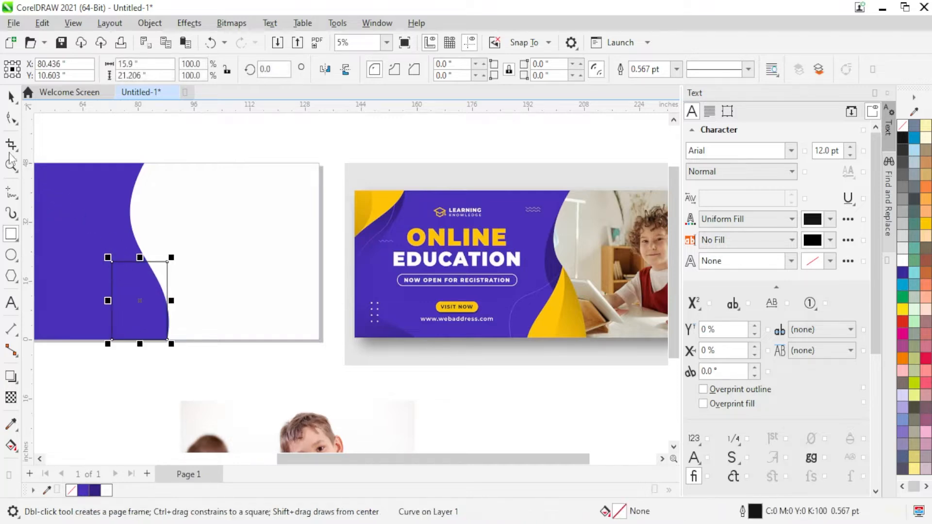
Delete the small shape's top-right node and move its top-left node onto the white wave's edge to form a triangle
click(10, 119)
scroll(187, 269, up, 2)
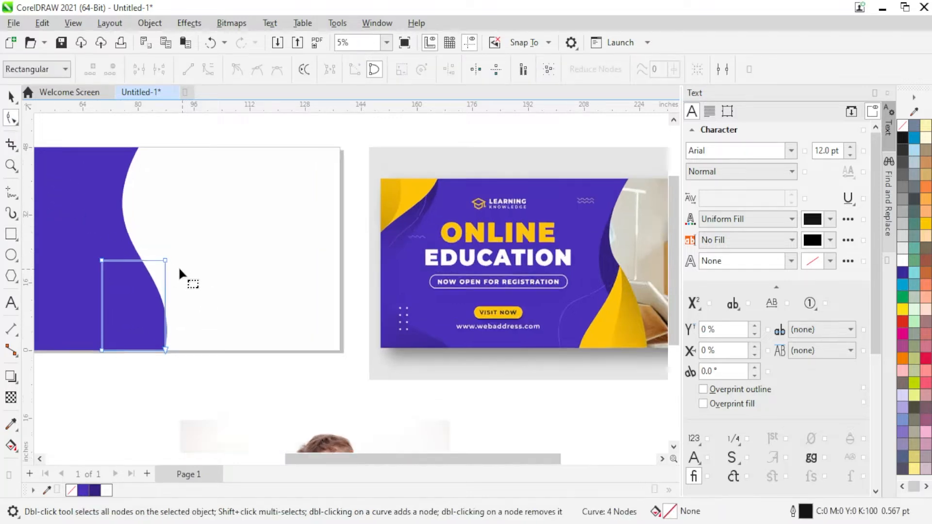
double_click(156, 260)
scroll(121, 264, down, 1)
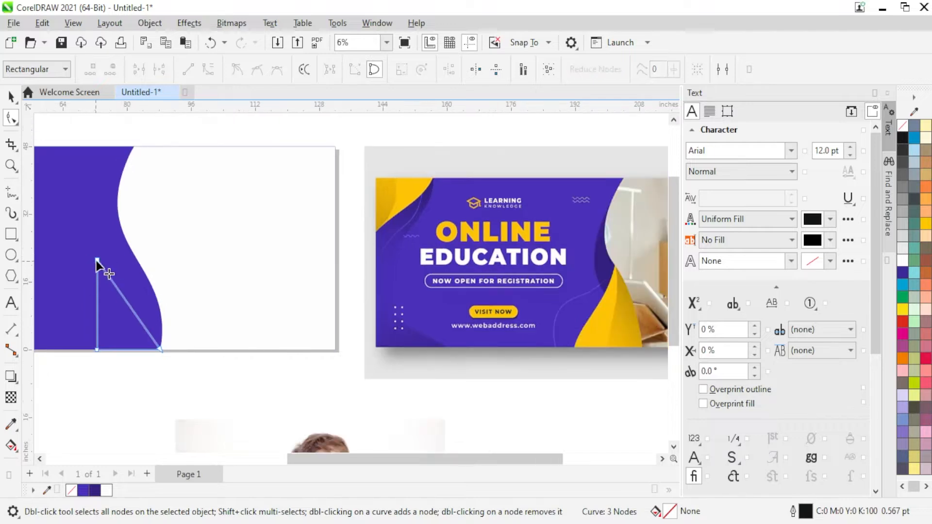
drag(97, 262, 131, 249)
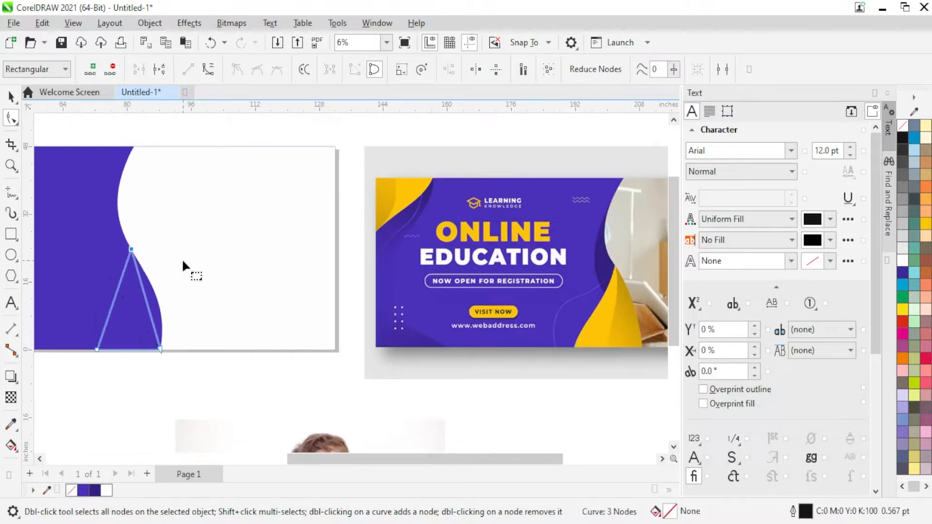
Convert the triangle's right side to a curve and bend it outward to follow the white wave's edge
click(145, 295)
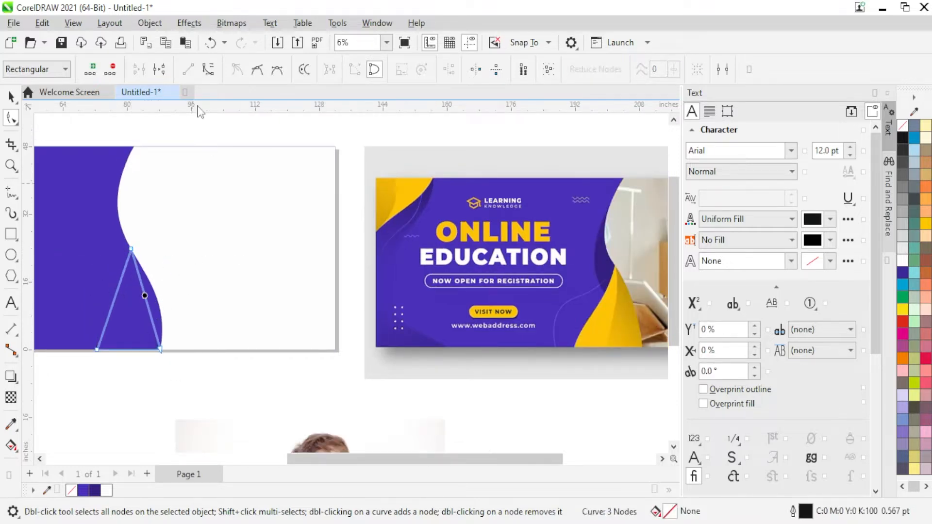
click(208, 69)
scroll(167, 278, down, 1)
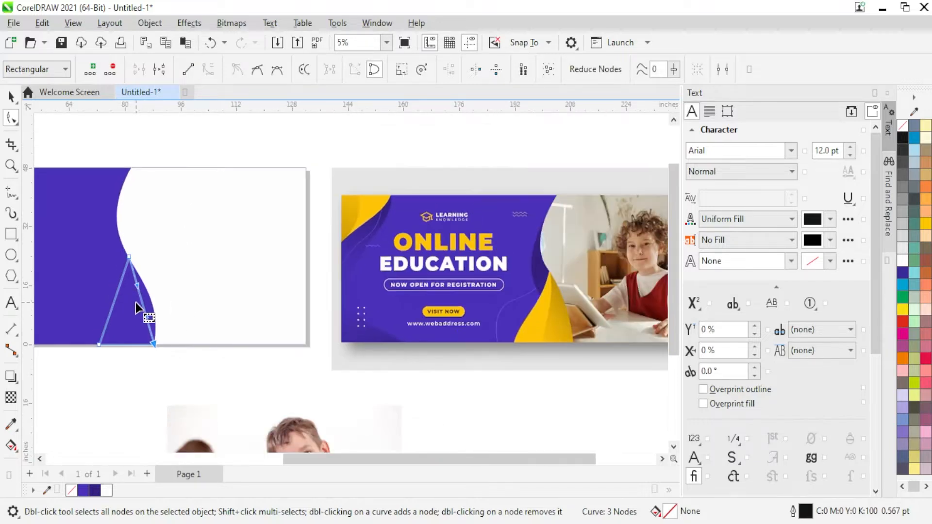
scroll(137, 304, up, 1)
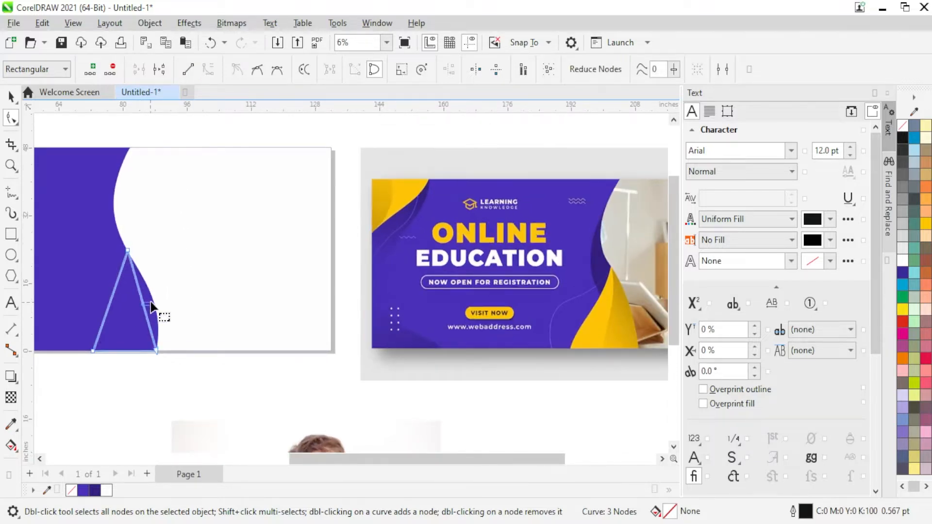
click(146, 301)
drag(141, 299, 177, 278)
scroll(150, 323, up, 6)
scroll(178, 278, down, 1)
scroll(178, 280, down, 3)
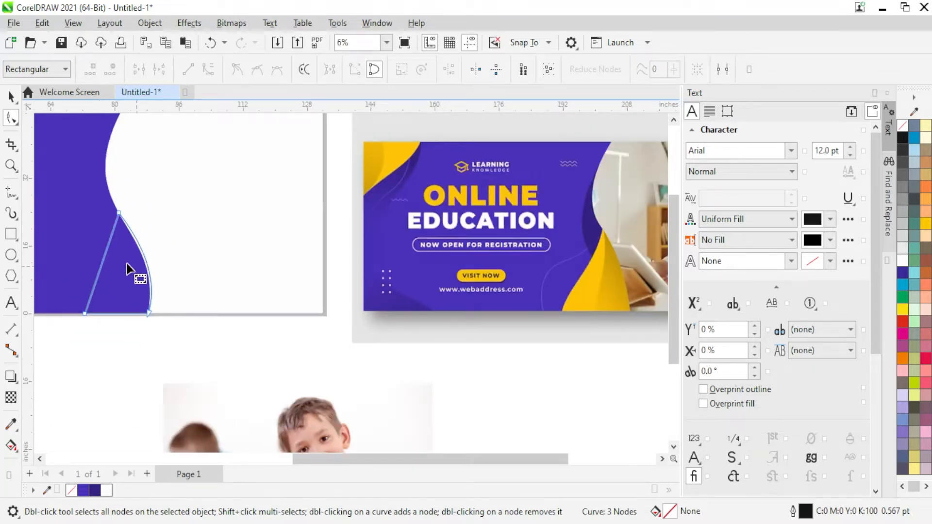
Convert the triangle's left side to a curve and shape it into a gentle S with its control handles
click(106, 253)
click(208, 69)
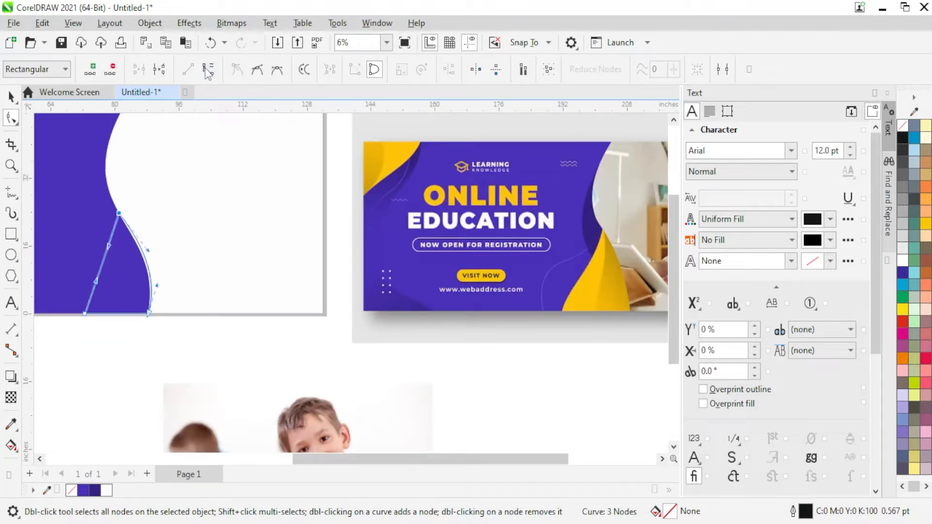
drag(95, 284, 81, 281)
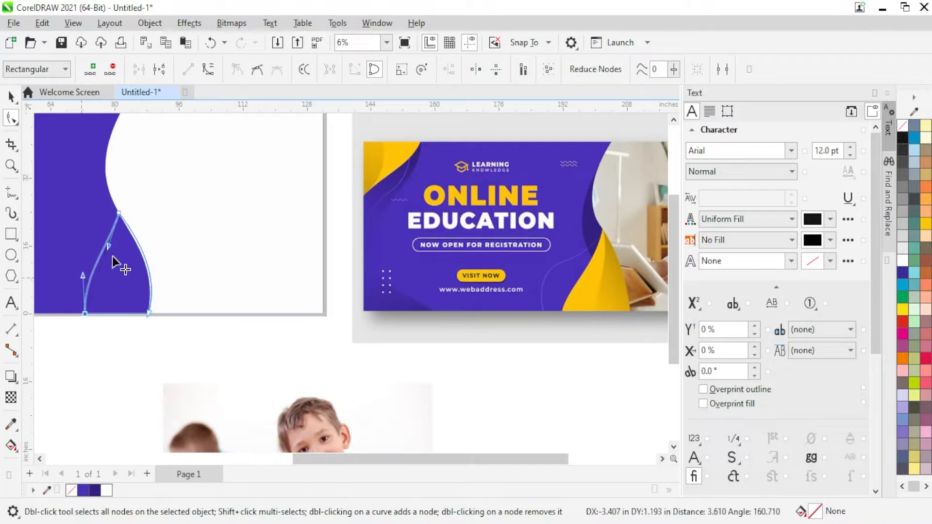
scroll(112, 247, up, 2)
mouse_move(105, 246)
mouse_down()
mouse_move(108, 265)
mouse_move(113, 255)
mouse_up()
drag(60, 295, 59, 287)
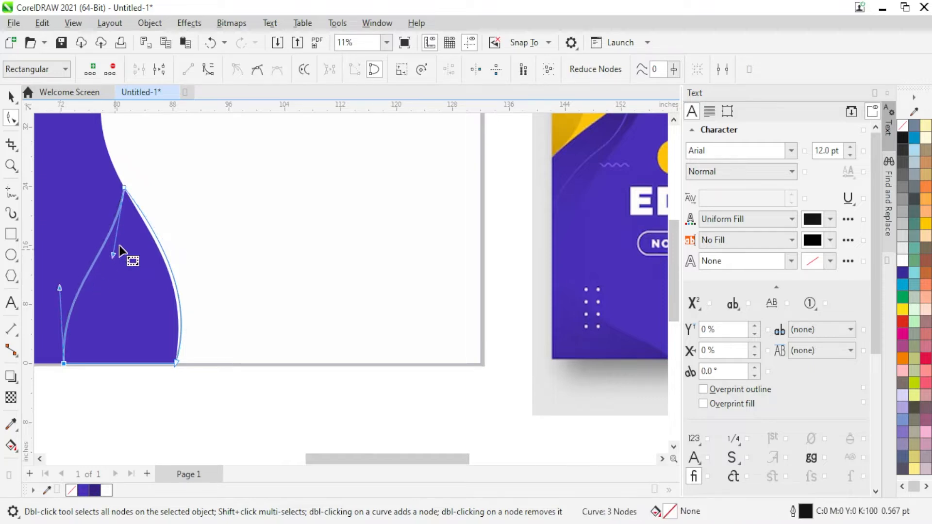
scroll(130, 245, down, 2)
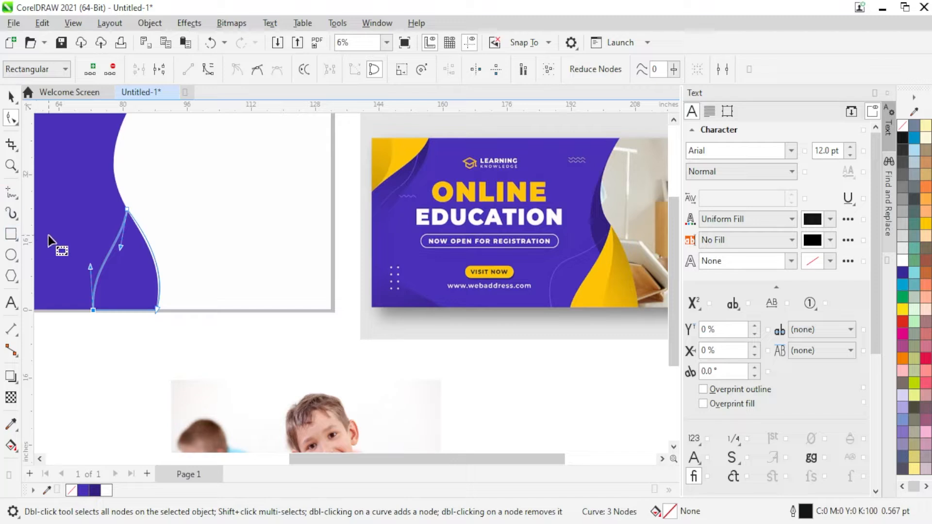
Duplicate the teardrop shape in place and select the copy
click(11, 96)
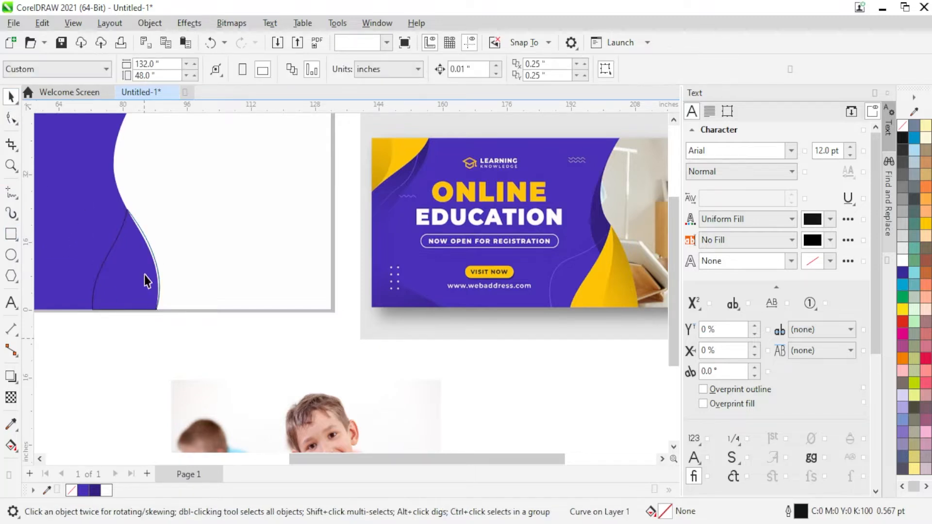
drag(125, 270, 212, 316)
key(ctrl+z)
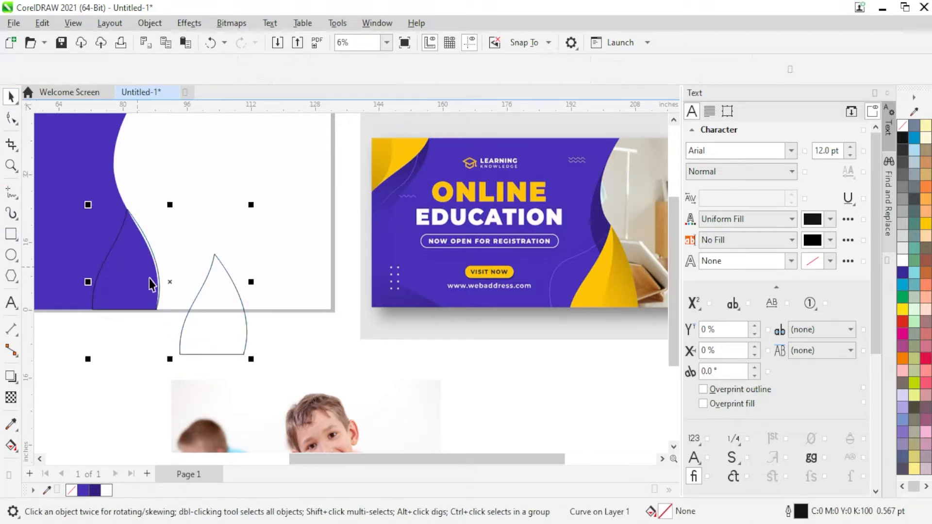
click(208, 371)
click(132, 279)
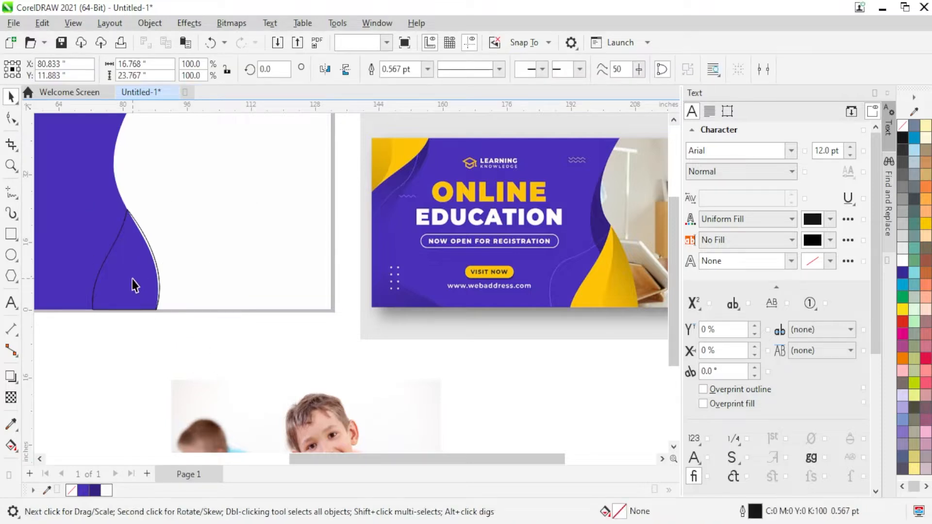
Move the duplicate teardrop's bottom-left node inward to near the middle of its base
click(8, 120)
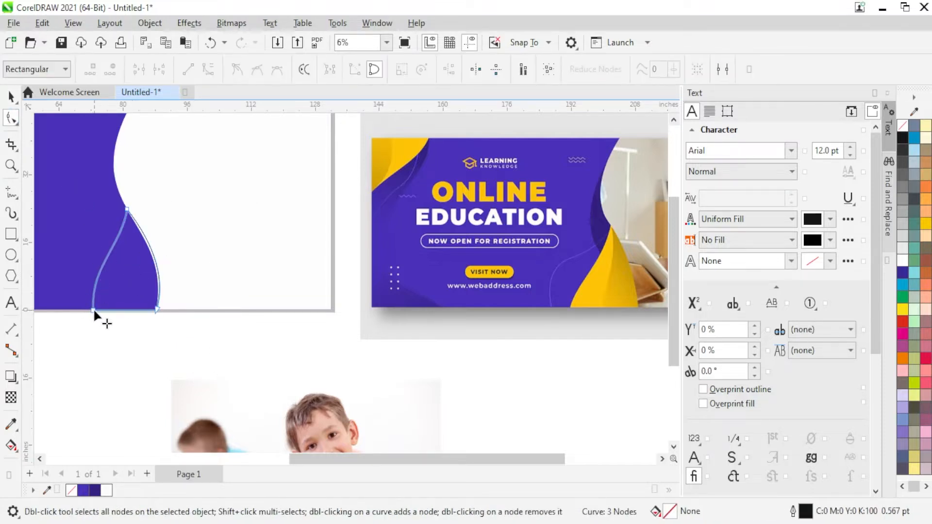
drag(93, 307, 123, 310)
scroll(141, 245, up, 2)
scroll(124, 246, down, 1)
scroll(154, 225, up, 1)
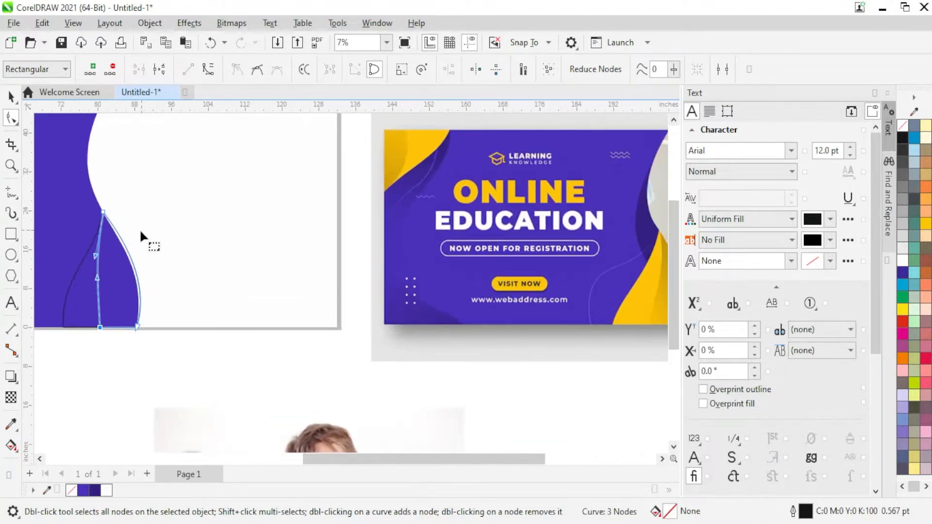
Bow the duplicate's left edge toward the right and shift its bottom-left node slightly left
mouse_move(99, 266)
mouse_down()
mouse_move(113, 258)
mouse_move(111, 271)
mouse_up()
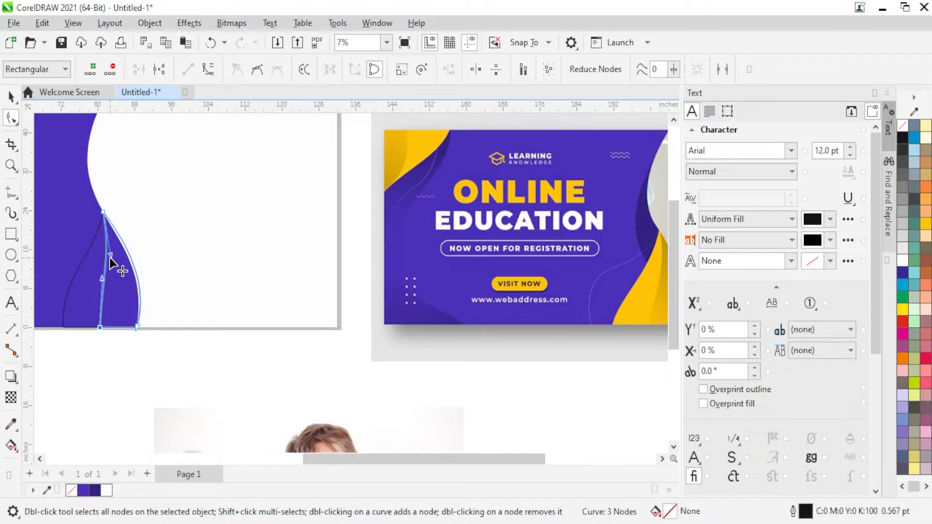
scroll(110, 281, up, 1)
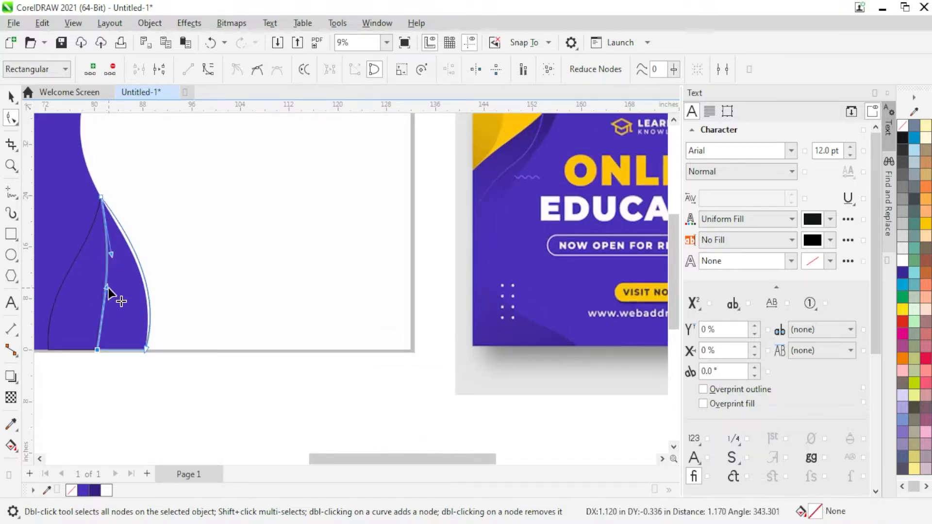
scroll(121, 277, down, 3)
scroll(120, 277, up, 1)
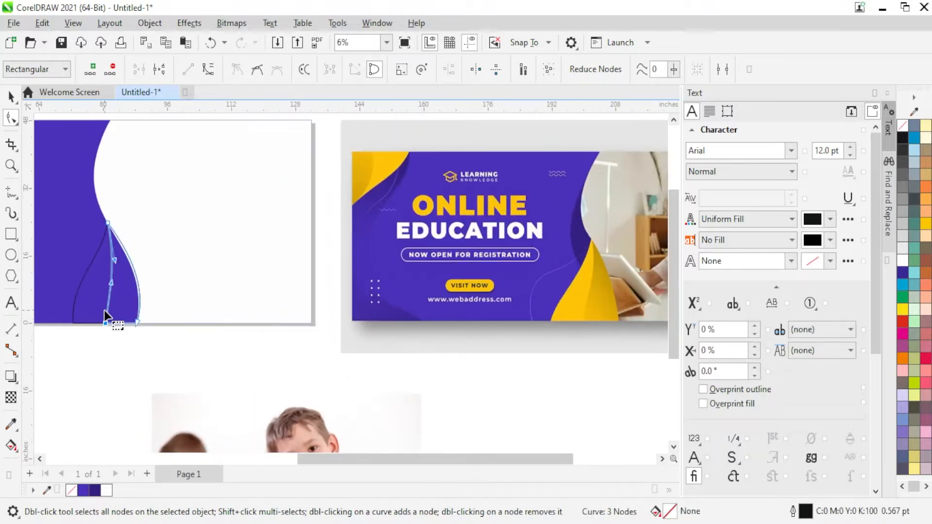
scroll(105, 313, up, 3)
drag(108, 314, 98, 314)
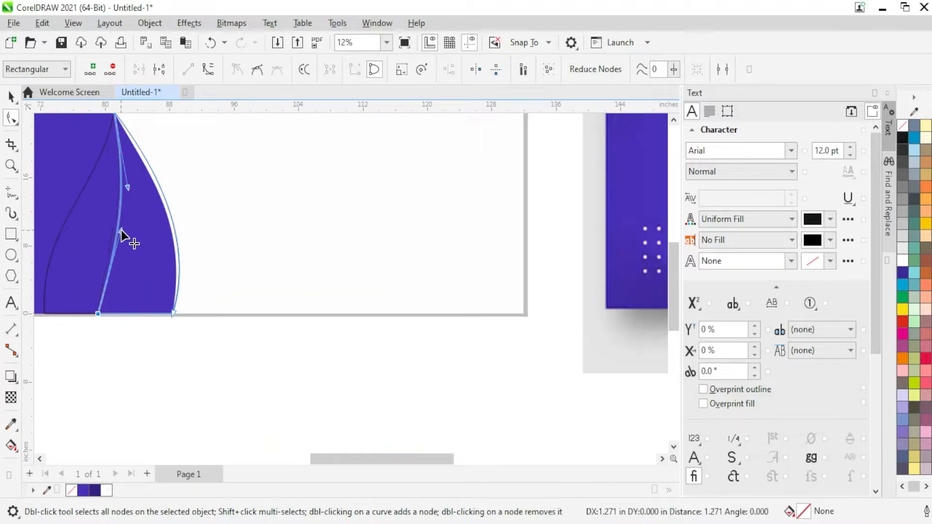
Sample the bright yellow of the reference banner's lower teardrop into the document palette
scroll(131, 237, down, 2)
scroll(141, 238, down, 1)
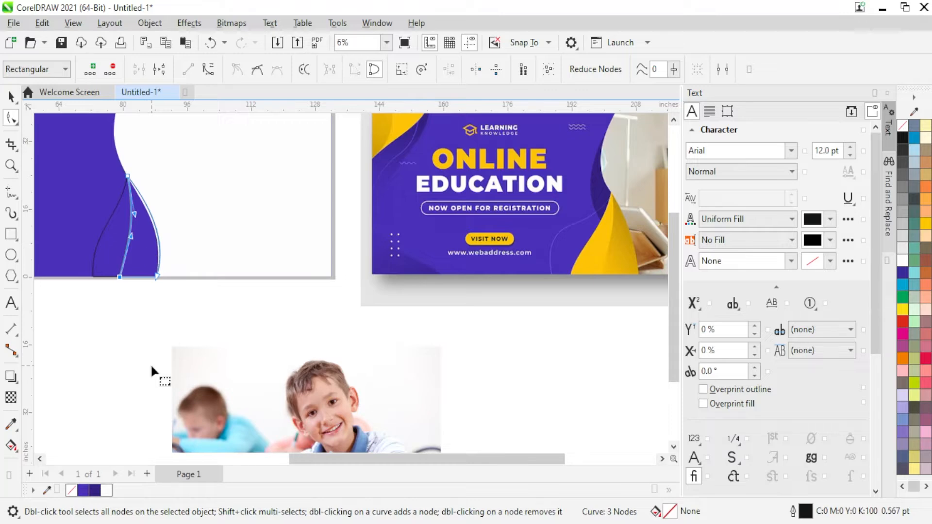
scroll(151, 369, down, 2)
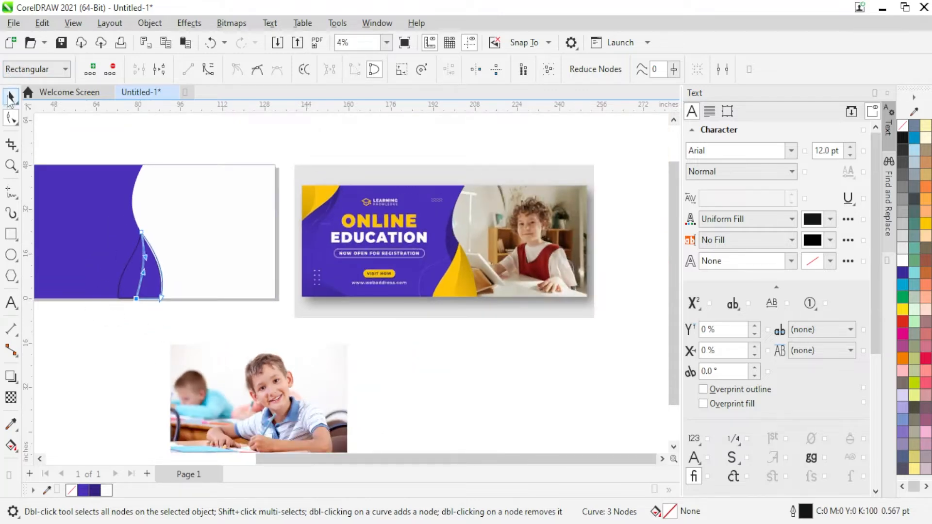
click(10, 97)
scroll(139, 322, up, 1)
click(136, 326)
scroll(132, 330, down, 1)
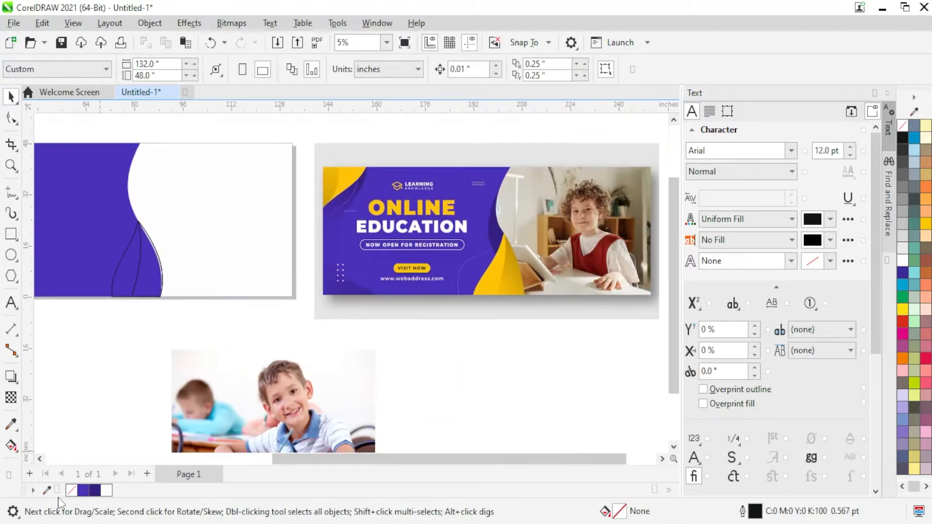
click(47, 491)
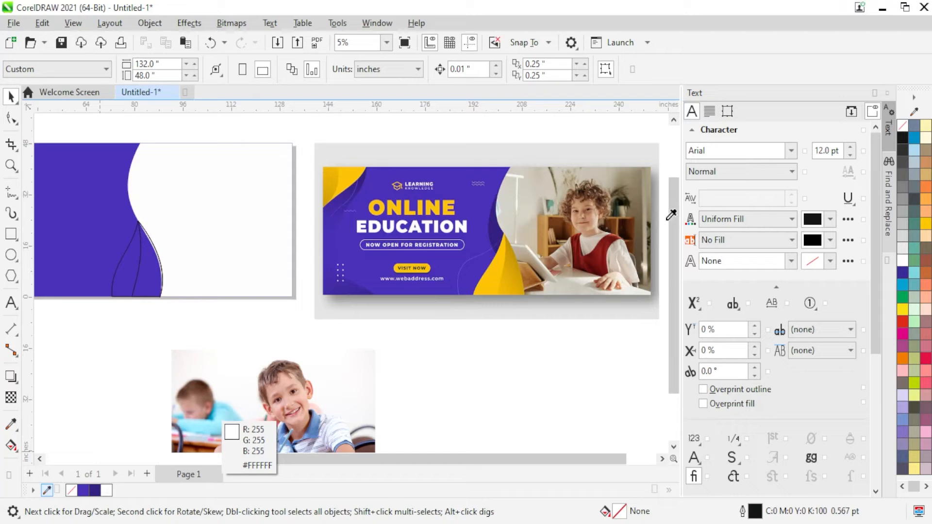
click(501, 272)
Fill the larger teardrop at the wave's foot with yellow #FFC408 and remove its outline
scroll(152, 295, up, 1)
click(111, 274)
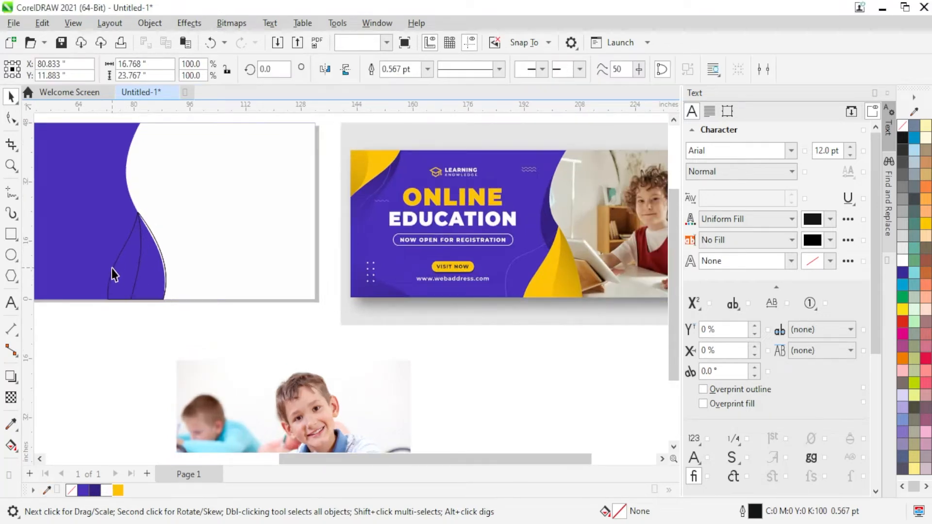
click(118, 491)
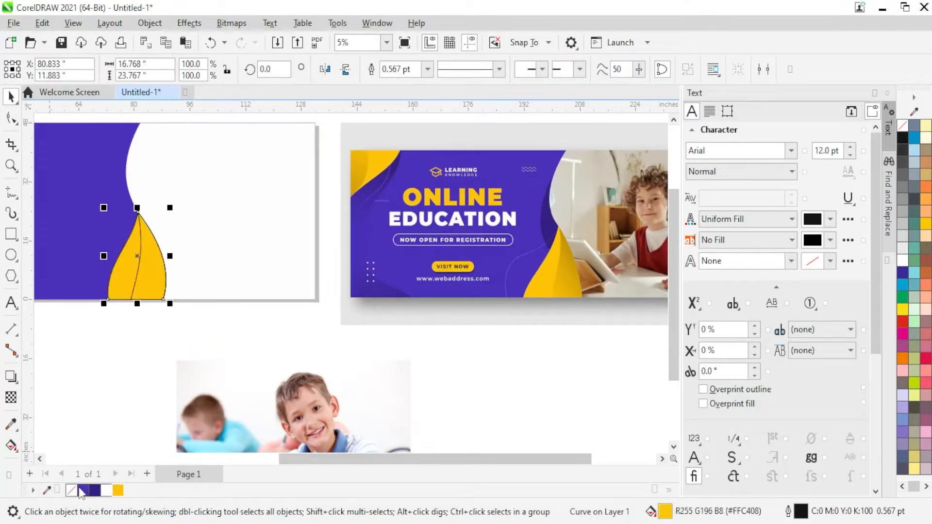
right_click(71, 491)
click(114, 292)
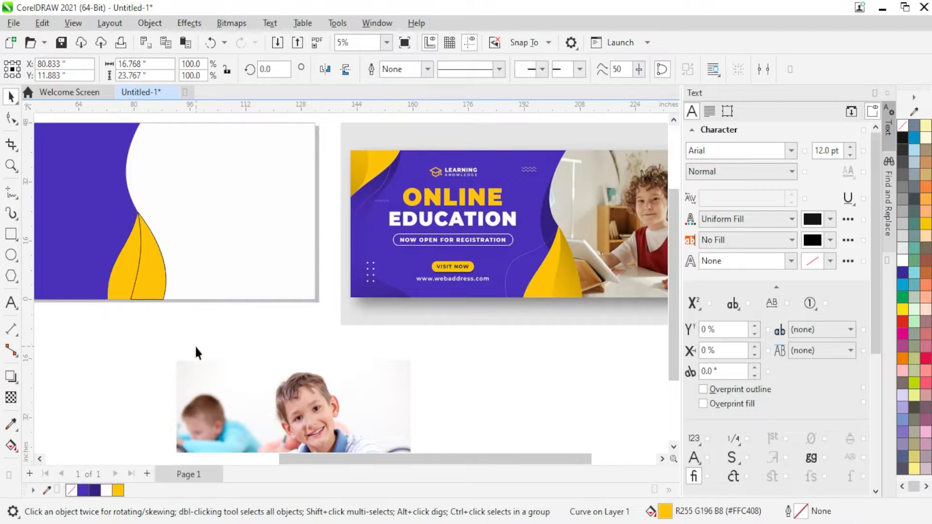
click(195, 345)
Sample the darker gold #CA9B05 from the shaded part of the reference banner's teardrop into the document palette
click(147, 273)
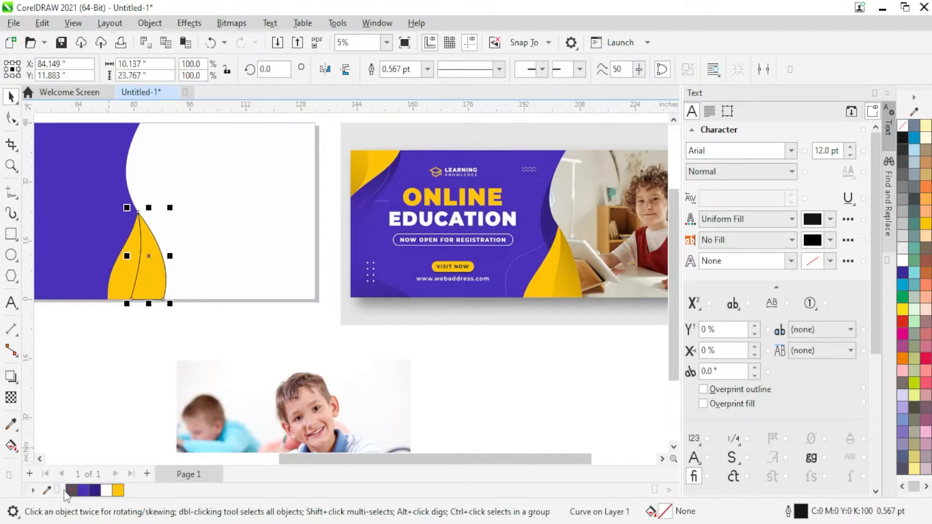
click(46, 490)
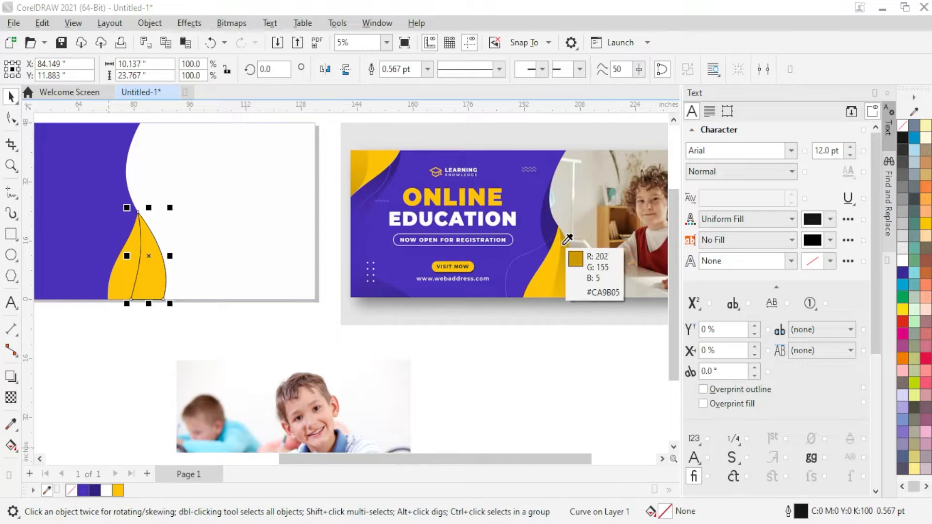
click(564, 275)
click(157, 362)
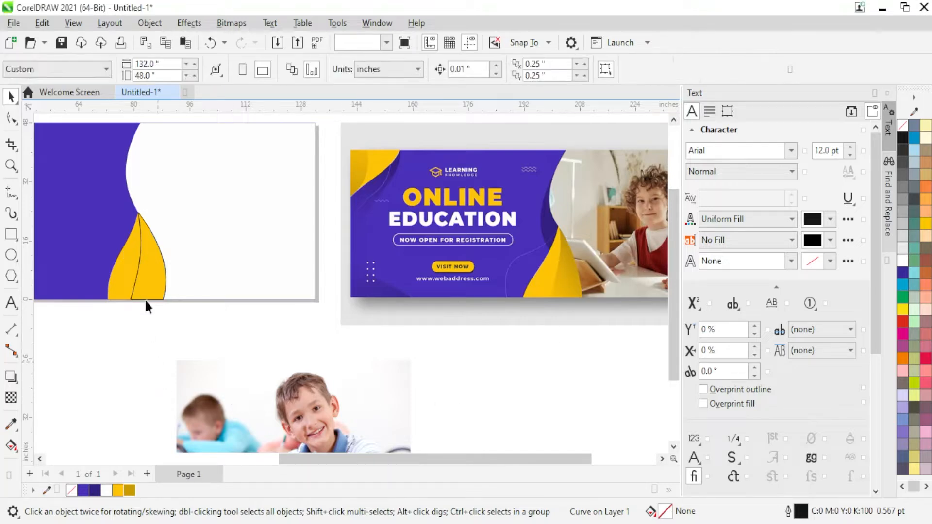
Fill the narrower duplicate teardrop with dark gold #CA9B05 and remove its outline
click(145, 298)
click(129, 492)
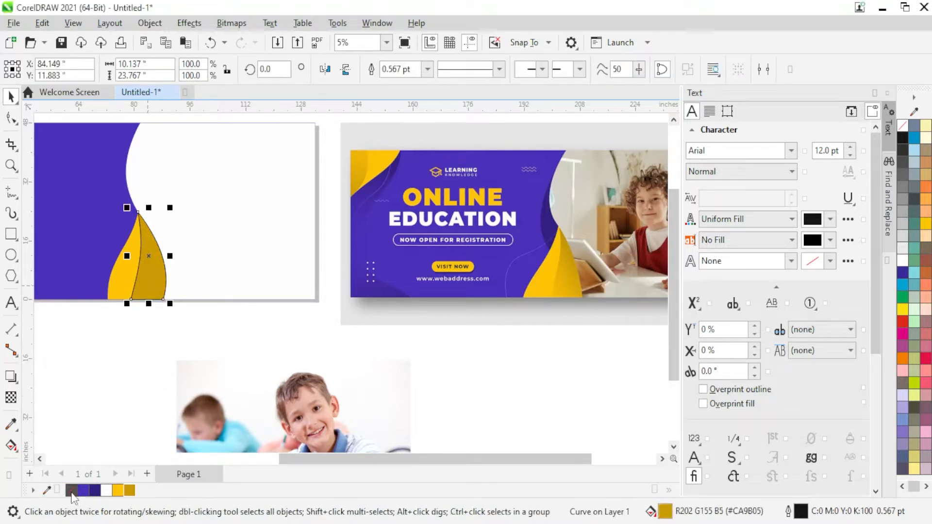
right_click(71, 491)
click(116, 298)
click(149, 325)
Apply a linear fountain transparency to the dark gold shape, fading it from just below its tip down toward its base
click(150, 264)
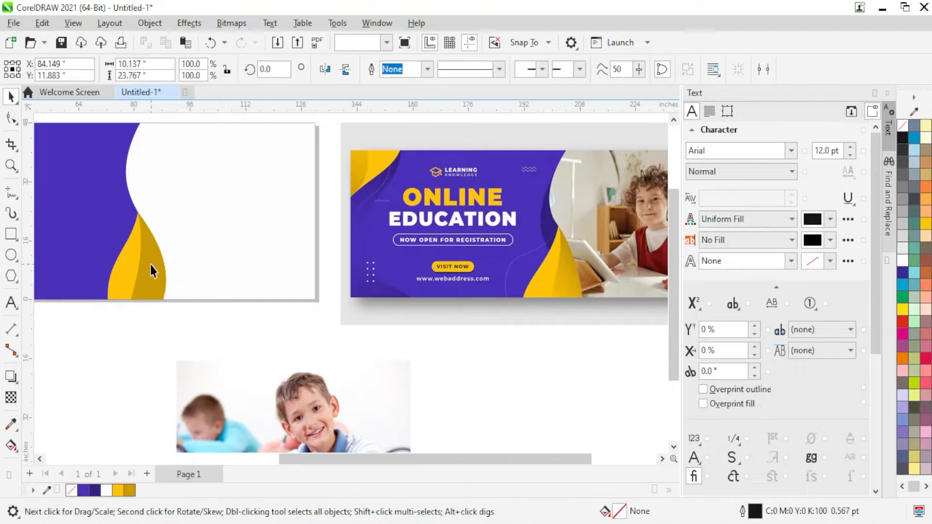
scroll(151, 264, down, 1)
scroll(166, 254, up, 2)
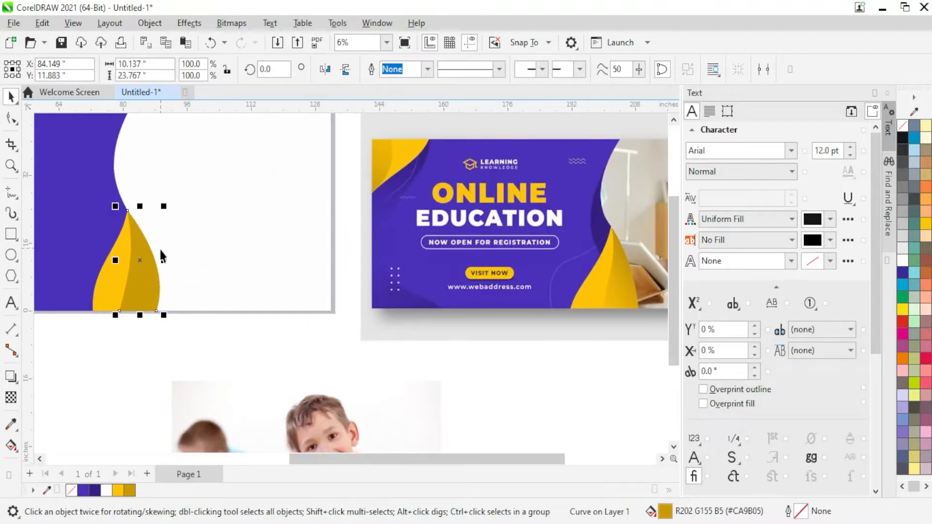
click(12, 398)
scroll(162, 287, down, 2)
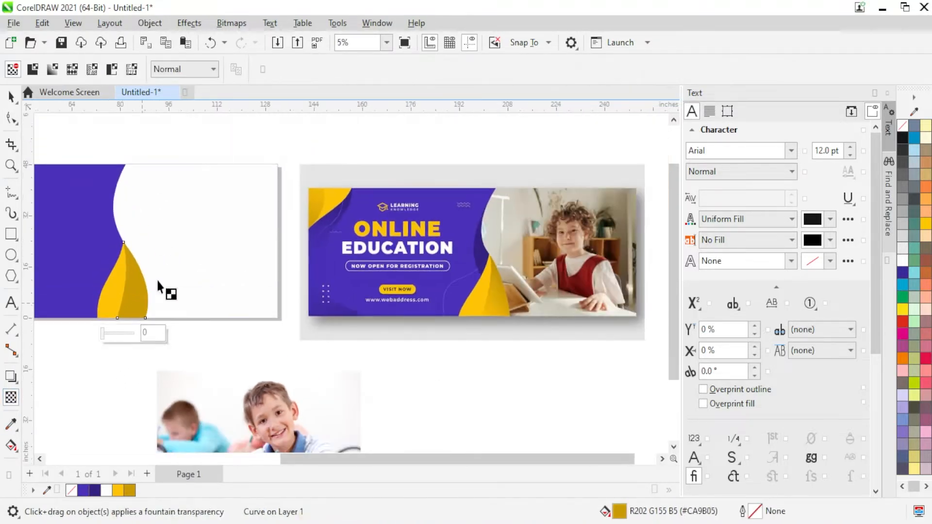
scroll(161, 279, up, 1)
scroll(194, 274, up, 1)
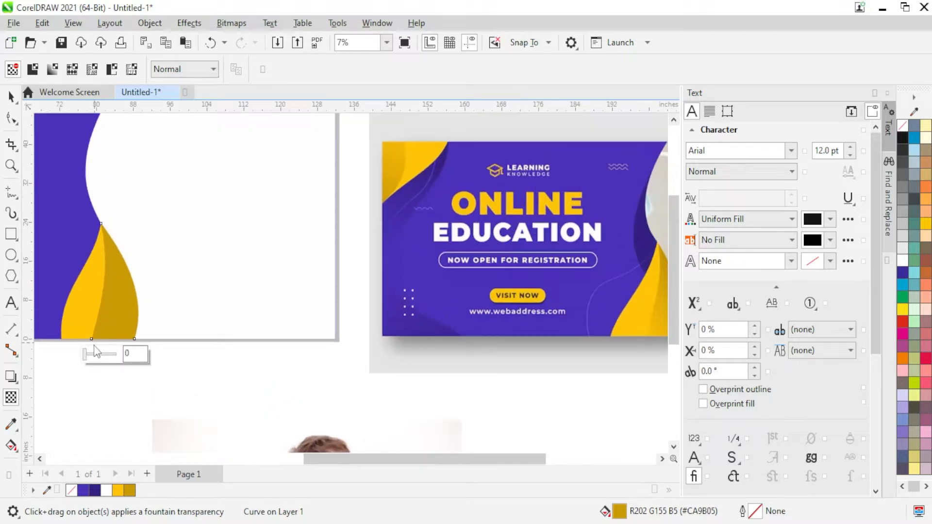
drag(112, 340, 115, 281)
key(ctrl+z)
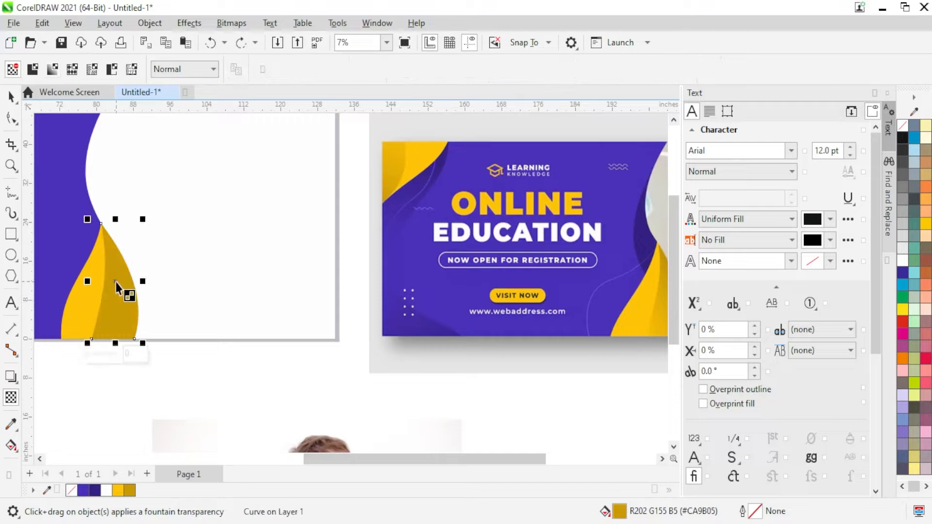
drag(109, 238, 108, 308)
Move the start point of the dark gold shape's transparency slightly lower and deselect the shape
scroll(115, 266, up, 2)
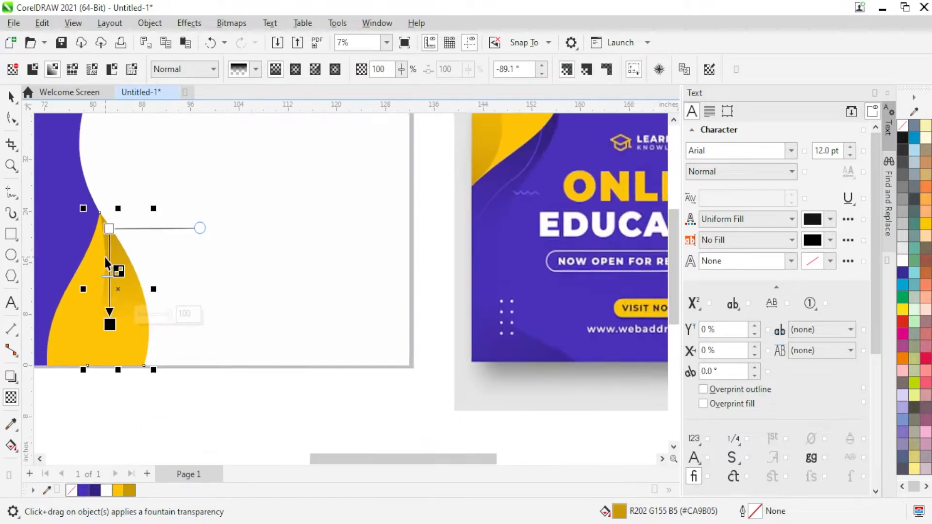
drag(110, 224, 112, 245)
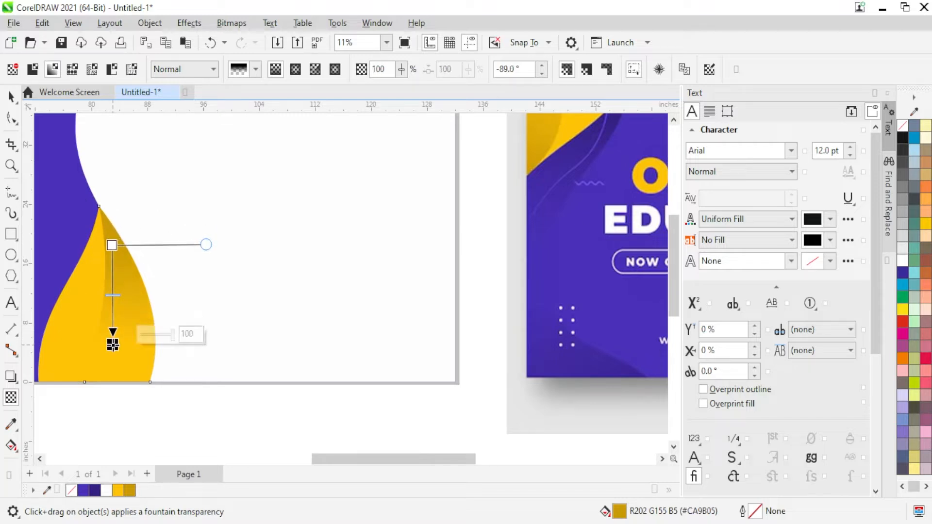
click(12, 96)
scroll(290, 298, down, 4)
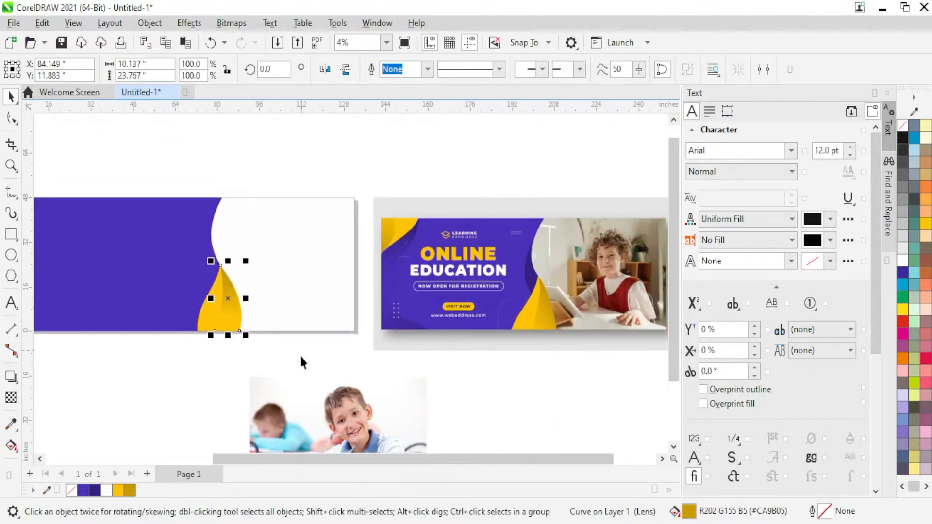
click(305, 362)
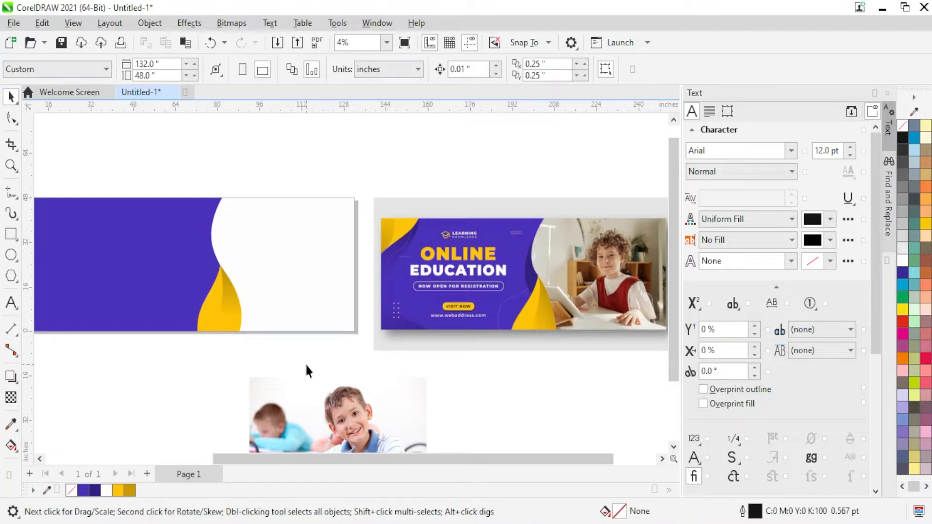
Draw a rectangle about 11.8 by 24.4 inches over the wave edge and the teardrop's tip, and convert it to curves
scroll(231, 230, up, 2)
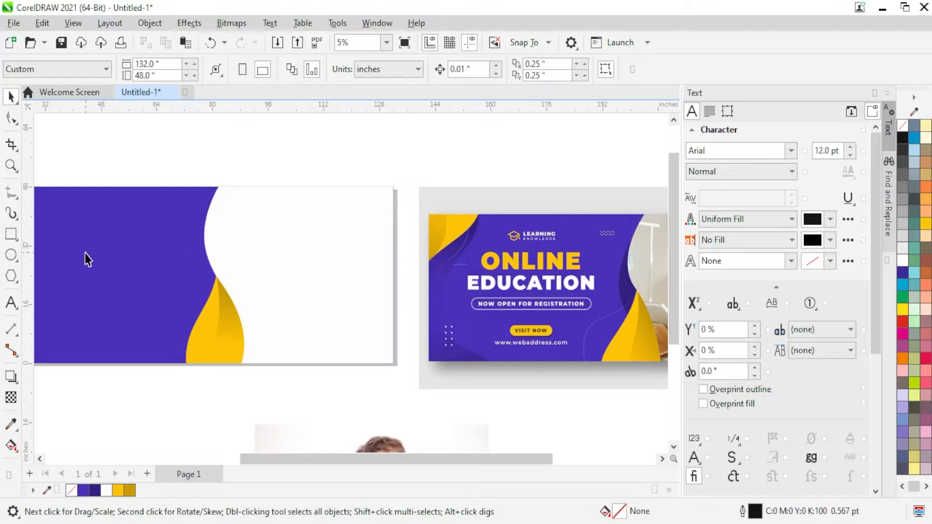
click(11, 234)
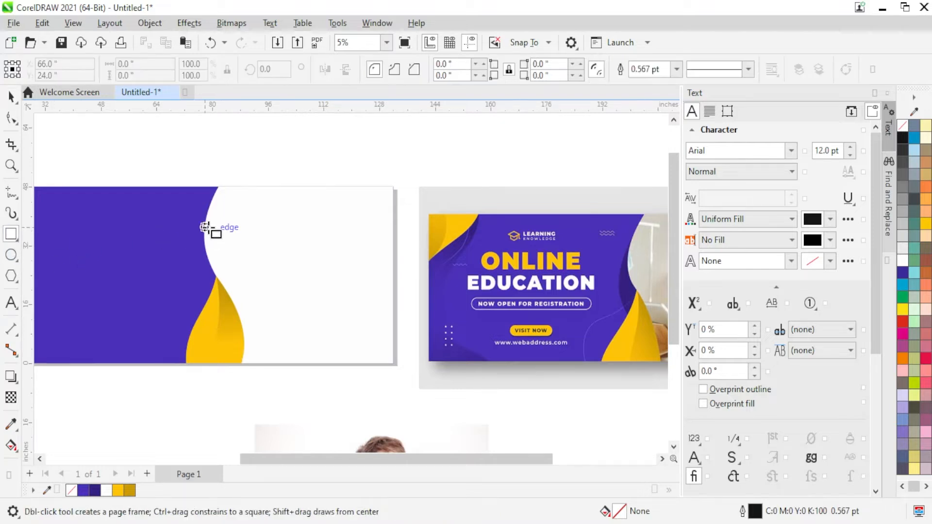
drag(208, 215, 248, 304)
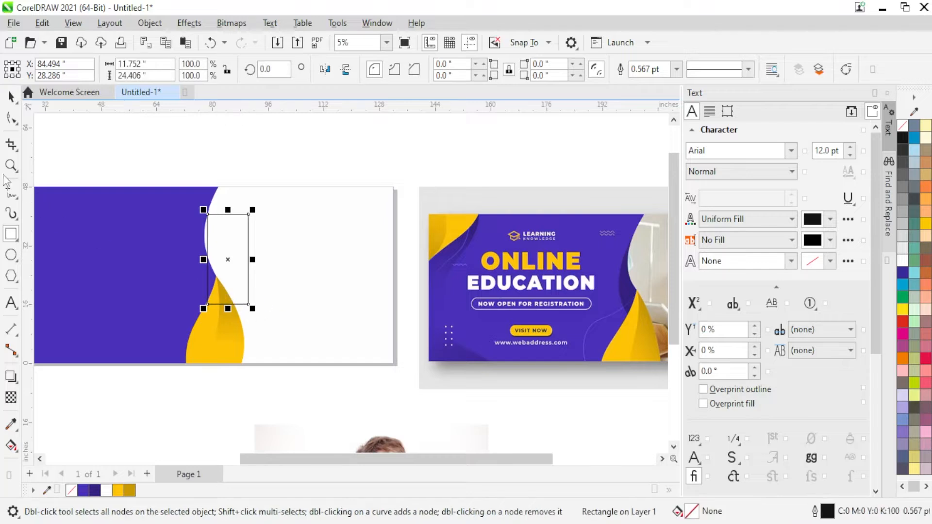
key(ctrl+q)
Move the rectangle's top-left node up onto the edge of the purple wave
click(11, 118)
scroll(206, 214, up, 2)
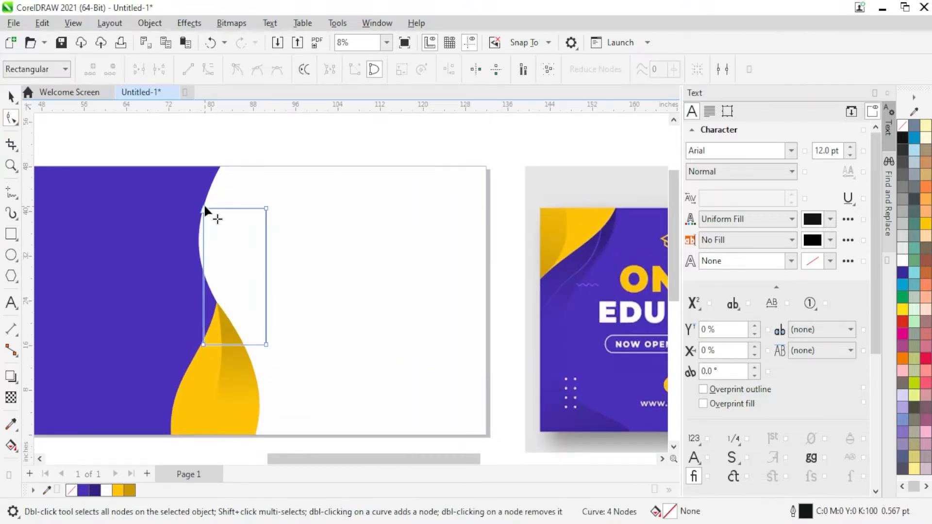
mouse_move(204, 207)
mouse_down()
mouse_move(195, 211)
mouse_move(202, 216)
mouse_move(206, 199)
mouse_up()
scroll(201, 217, up, 7)
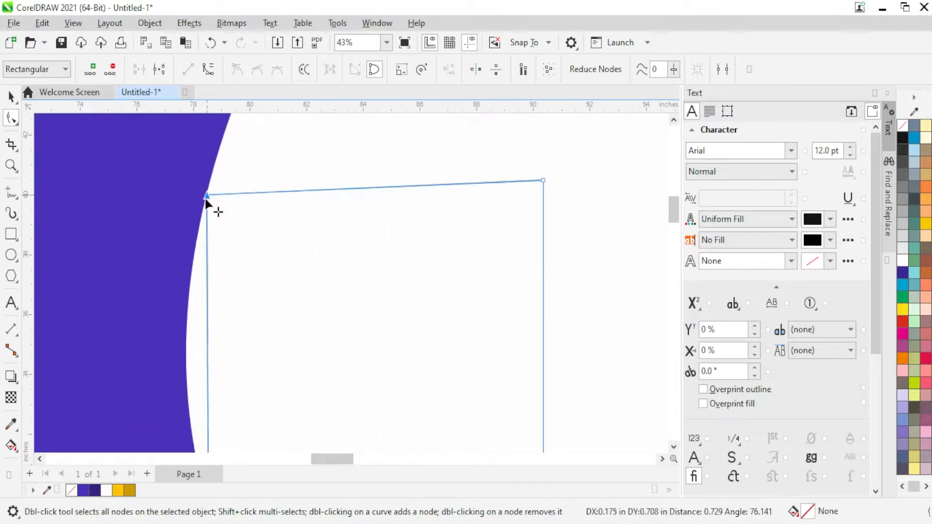
Delete the shape's top-right node to leave a triangle
scroll(206, 199, down, 6)
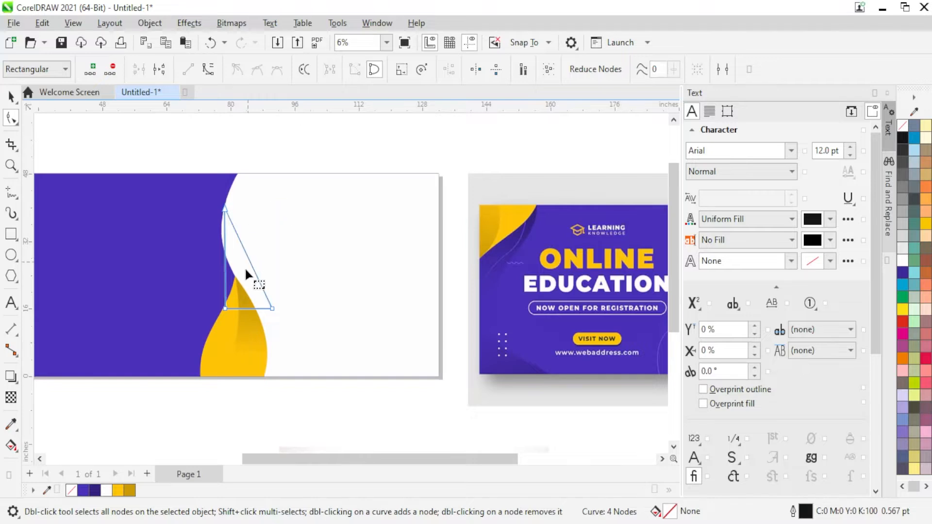
key(Delete)
scroll(230, 281, down, 1)
scroll(258, 266, up, 2)
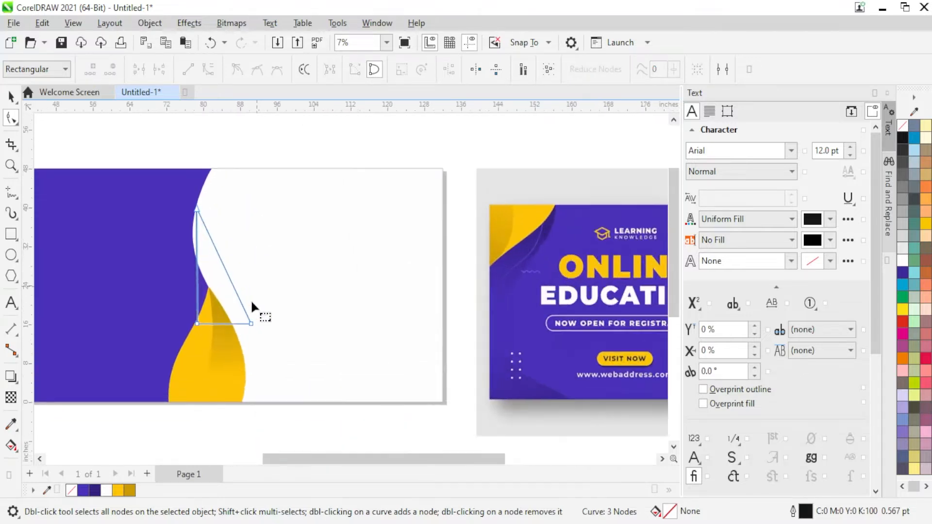
Move the triangle's bottom-right node onto the tip of the yellow teardrop
scroll(254, 322, down, 1)
scroll(250, 317, up, 2)
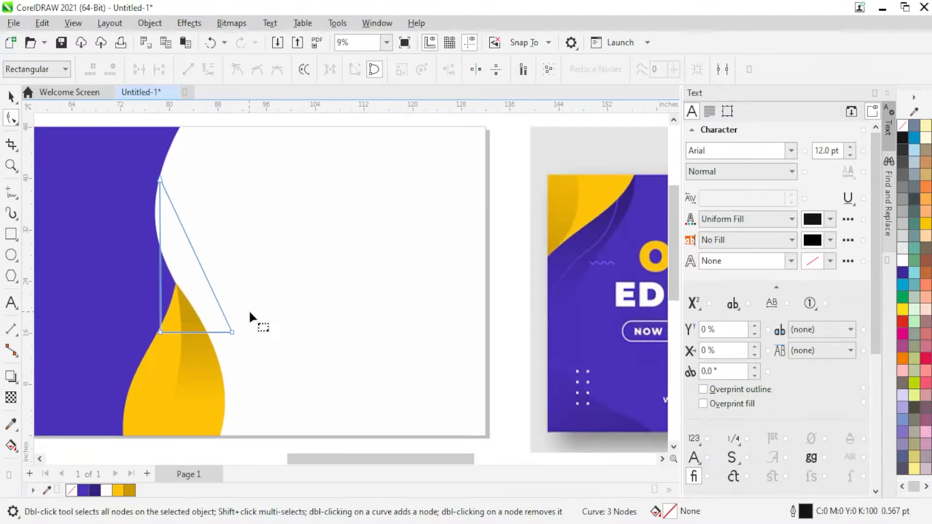
drag(233, 332, 179, 284)
scroll(181, 298, up, 1)
scroll(180, 298, up, 2)
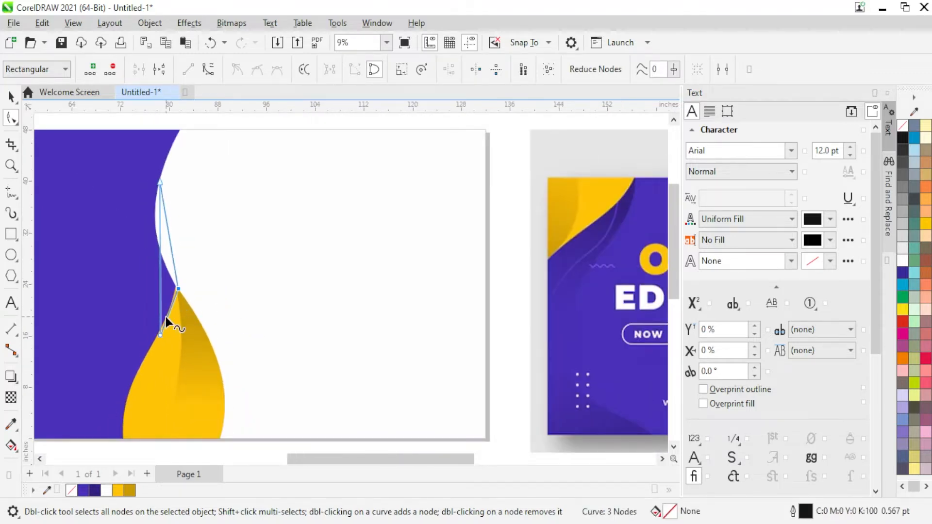
scroll(166, 318, down, 1)
scroll(190, 292, up, 2)
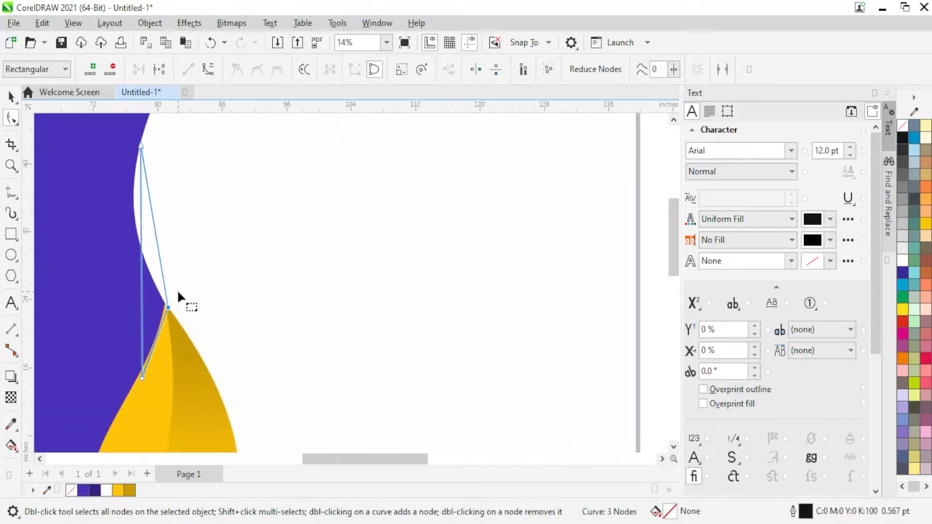
Convert the triangle's left side to a curve and bow it leftward into the purple area by about 3.3 inches
click(142, 272)
click(209, 70)
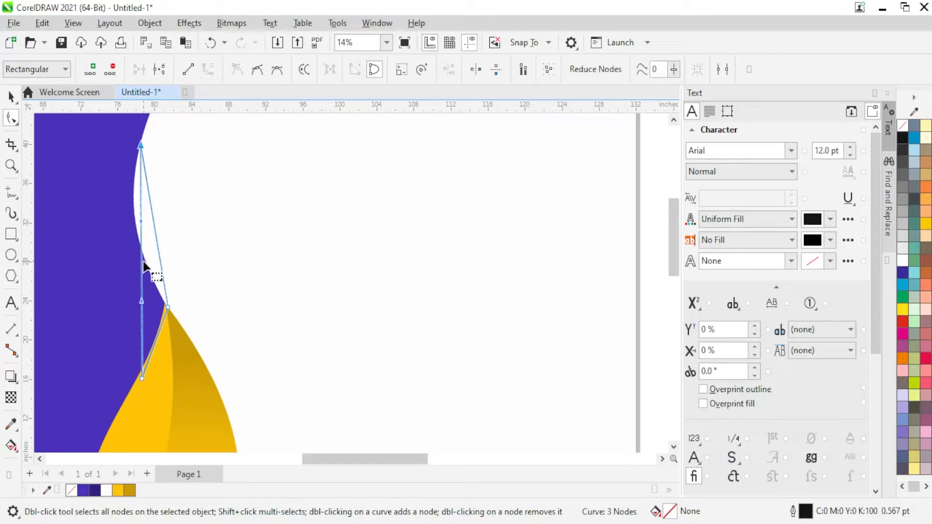
drag(140, 266, 110, 259)
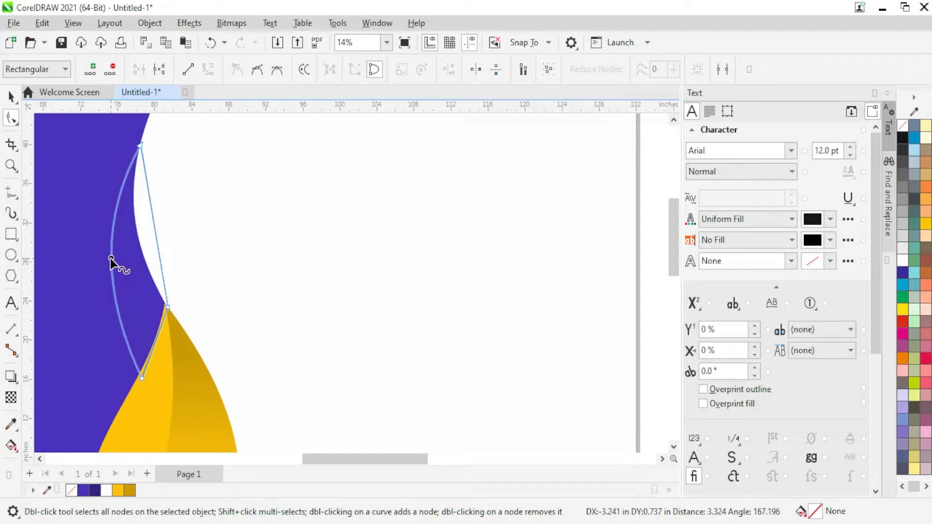
scroll(143, 270, down, 2)
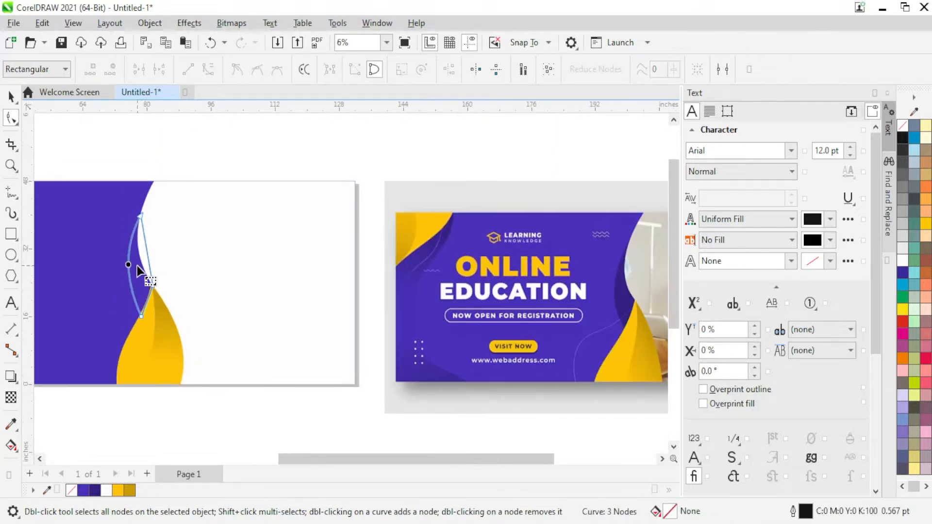
Convert the triangle's right side to a curve and bow it inward to follow the purple wave's white edge
scroll(137, 266, up, 3)
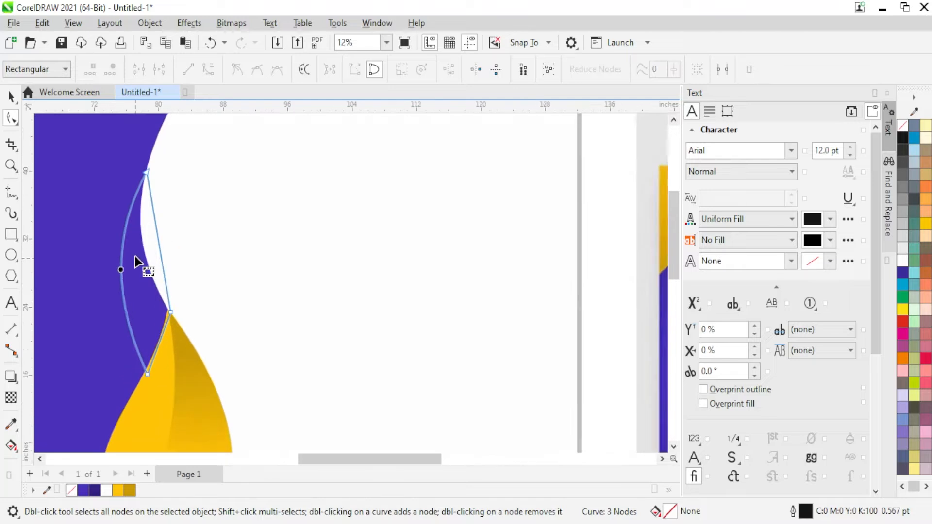
click(167, 240)
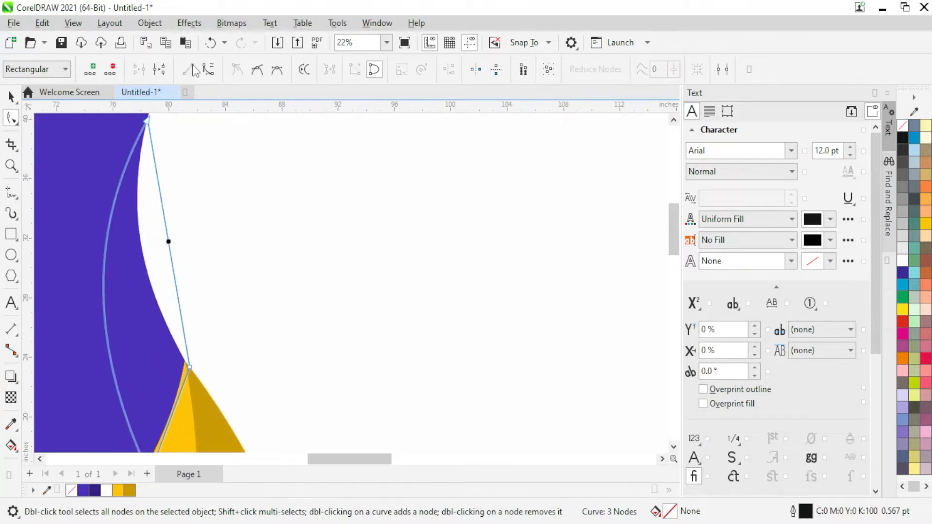
click(165, 241)
drag(167, 239, 149, 244)
scroll(149, 245, down, 3)
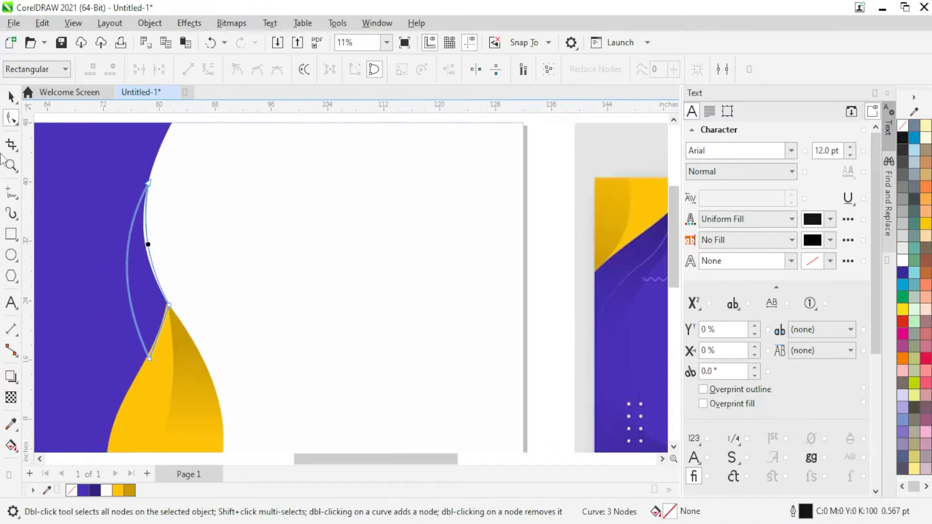
Fill the curved shape with dark purple #342081 and remove its outline
click(11, 96)
scroll(131, 286, down, 2)
click(95, 490)
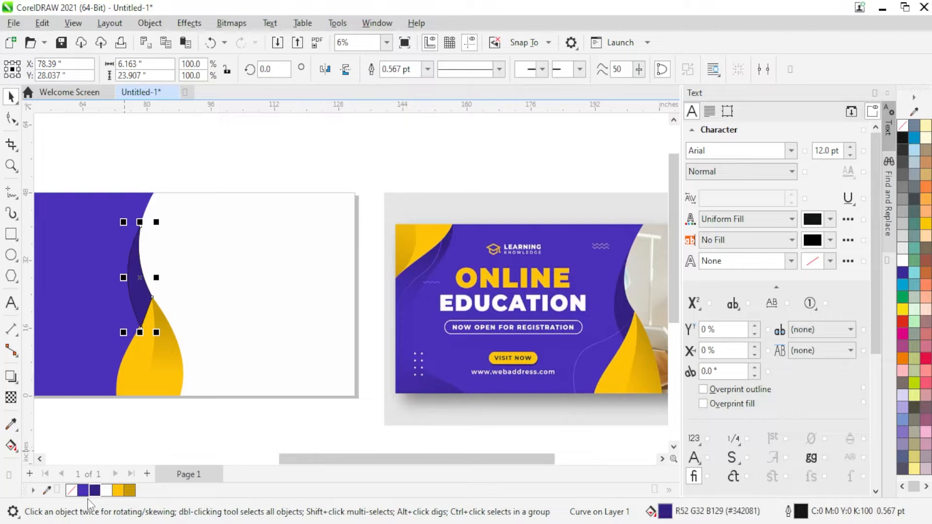
right_click(71, 492)
click(144, 294)
scroll(234, 258, up, 1)
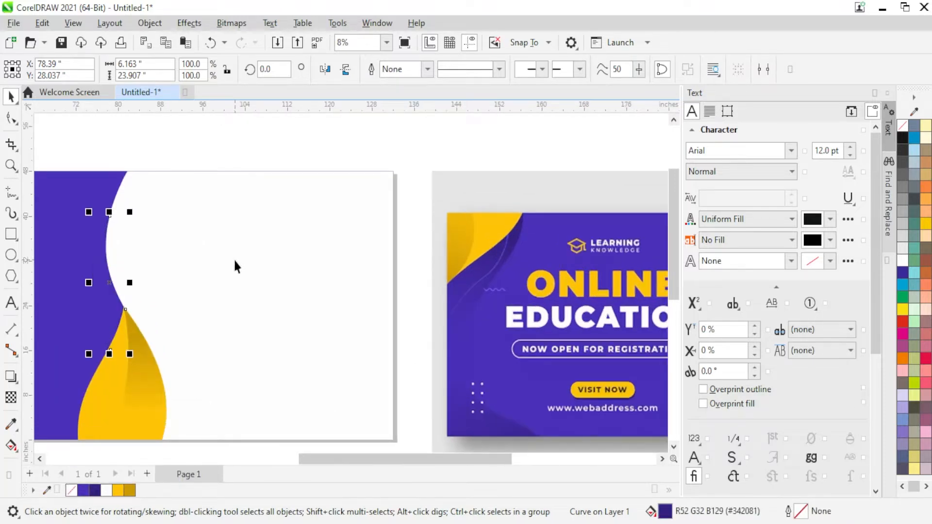
scroll(234, 259, down, 2)
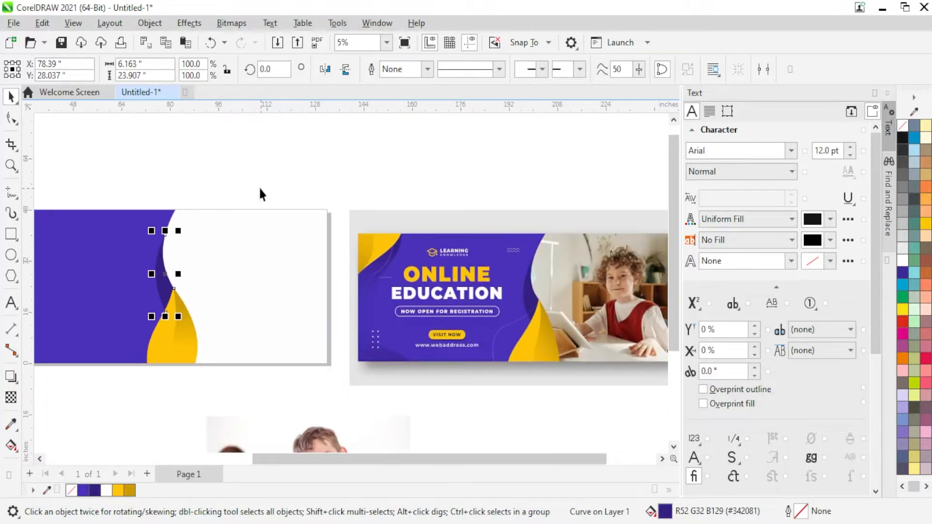
click(204, 146)
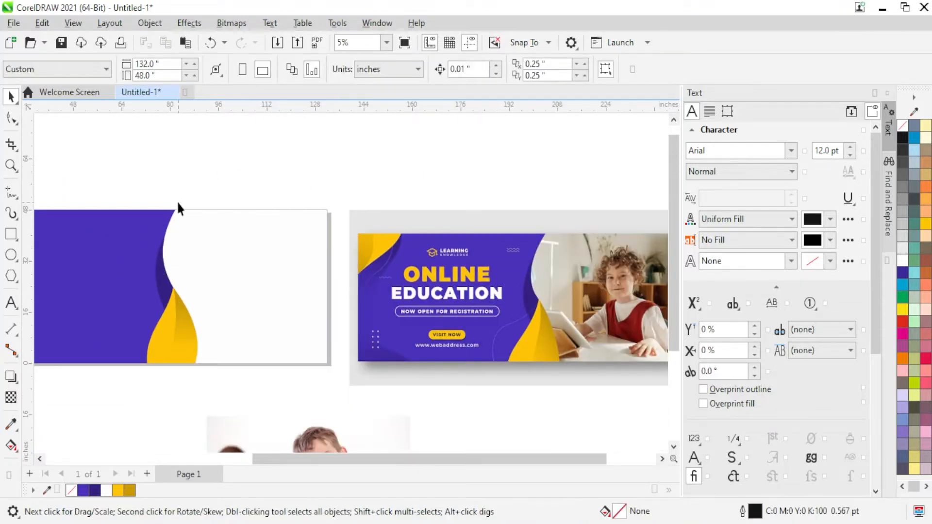
PowerClip the schoolboy photo inside the white curved area beside the purple wave
scroll(304, 200, down, 2)
click(339, 399)
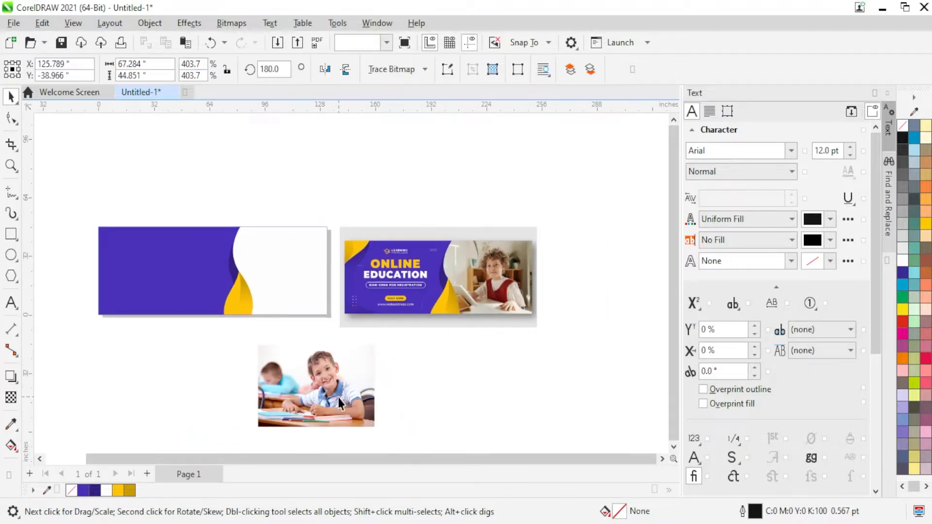
right_click(339, 398)
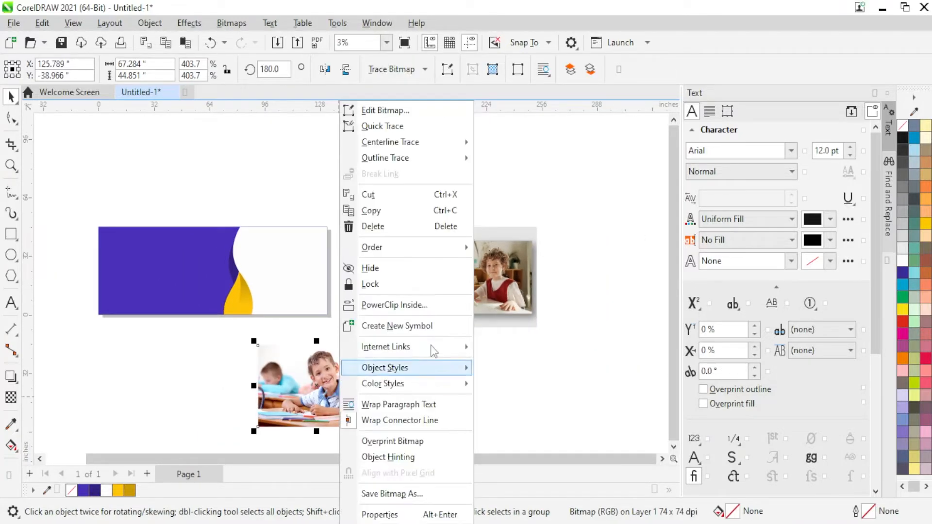
click(394, 305)
click(297, 271)
Edit the PowerClip, enlarging the photo to about 76.5 by 51 inches and shifting it left to cover the frame
right_click(298, 272)
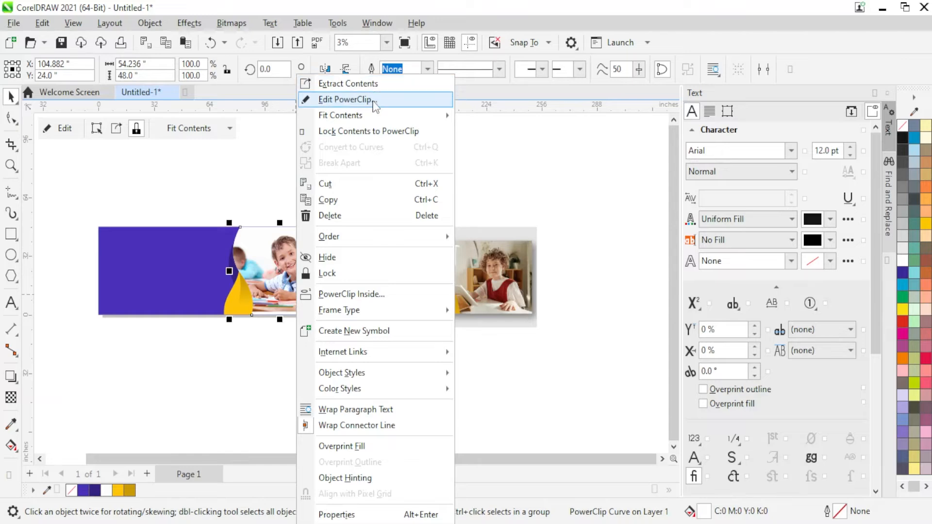
click(375, 100)
scroll(319, 259, up, 2)
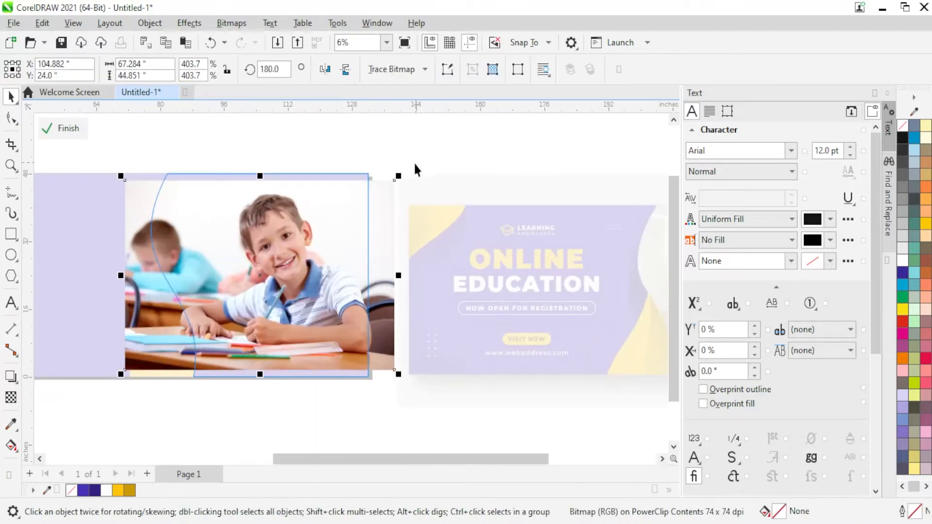
drag(394, 181, 413, 168)
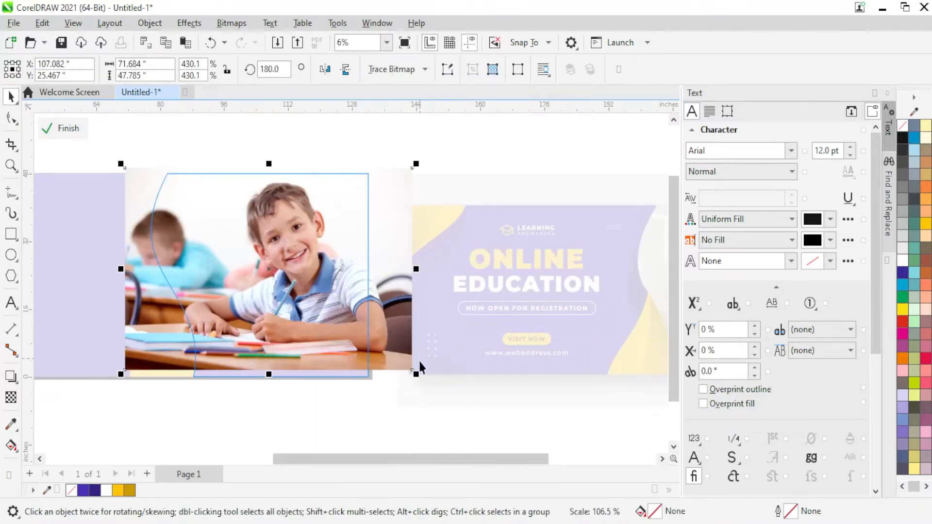
drag(416, 373, 435, 387)
drag(401, 333, 384, 334)
right_click(307, 277)
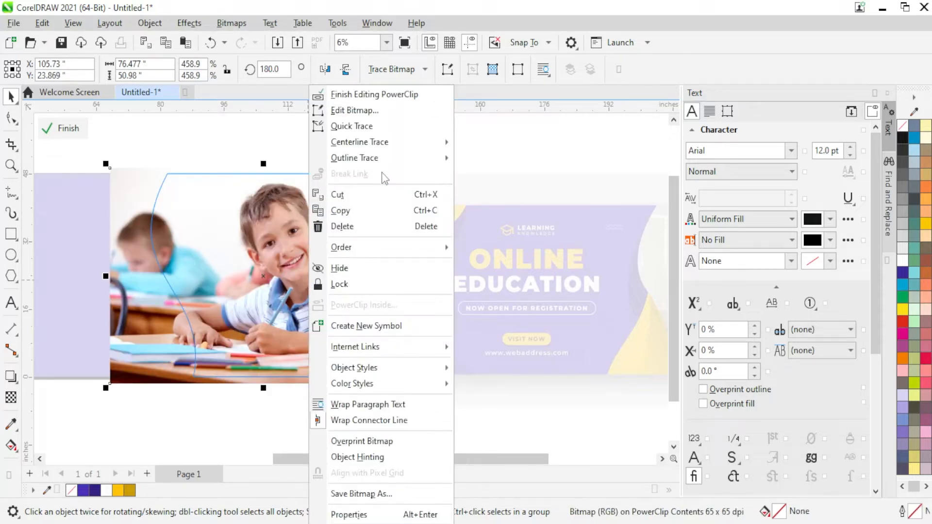
click(393, 95)
click(475, 164)
scroll(474, 164, down, 1)
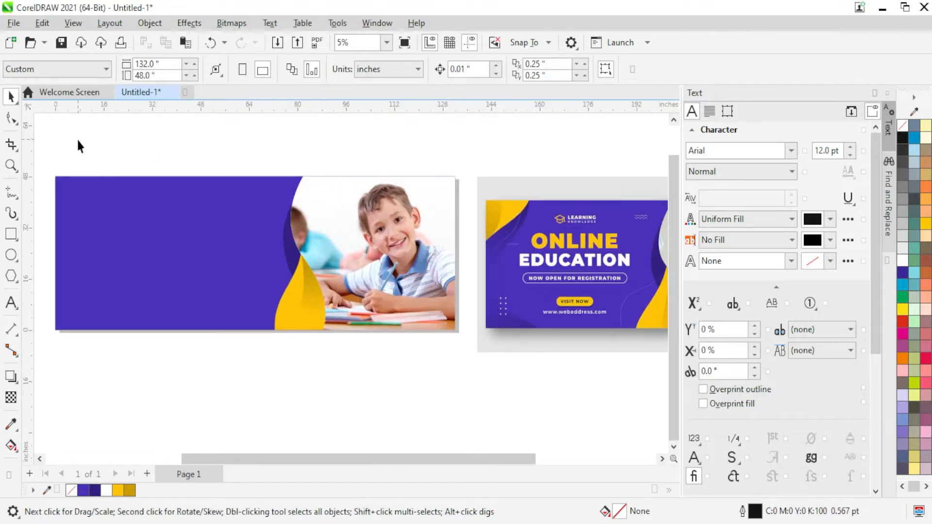
Draw a square of about 16 inches in the page's top-left corner, convert it to curves and delete its bottom-right node
scroll(45, 149, up, 1)
click(11, 233)
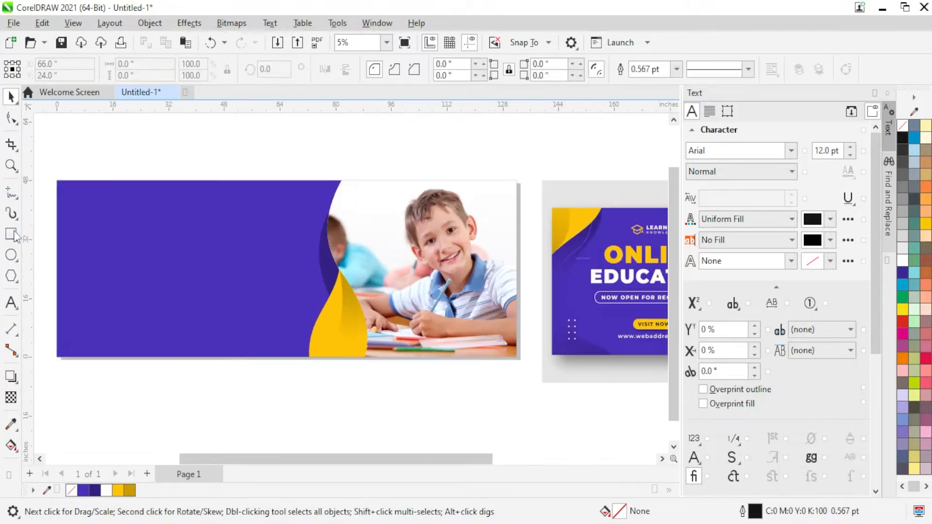
drag(57, 181, 117, 244)
key(ctrl+q)
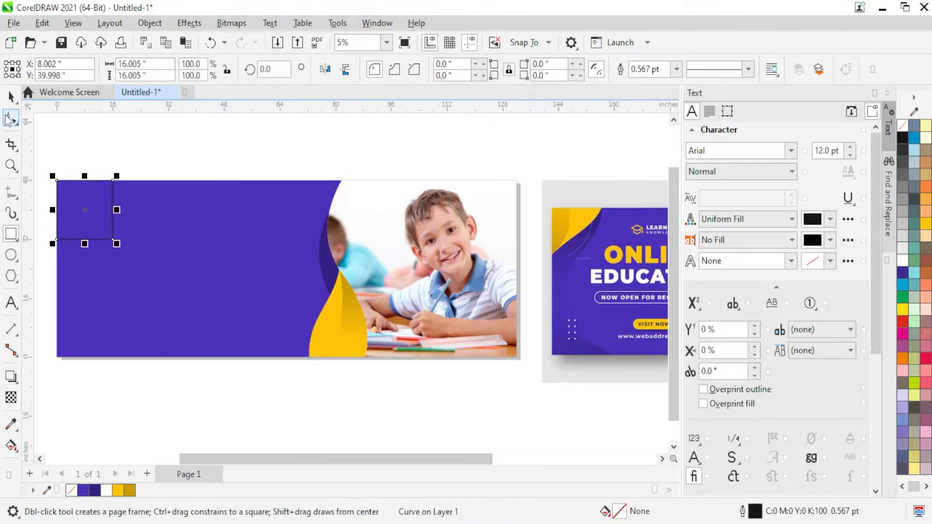
key(F10)
double_click(113, 239)
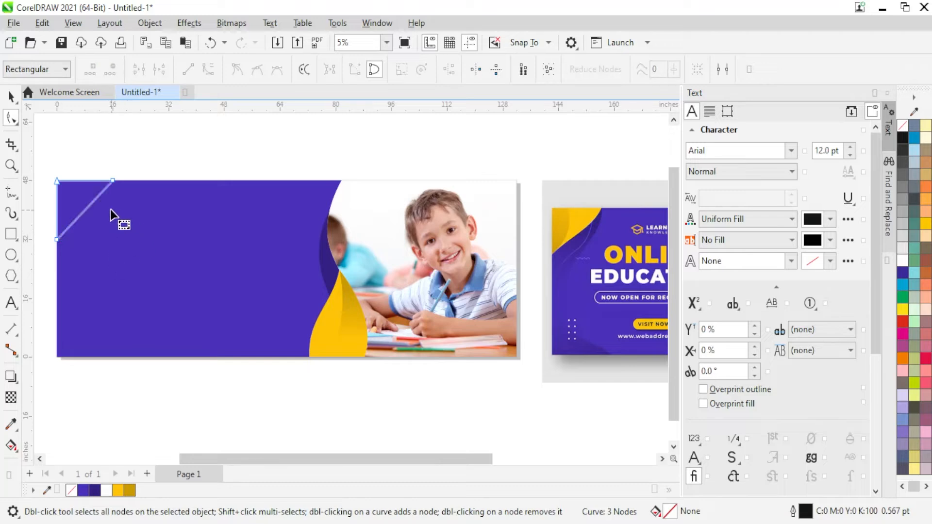
Convert the corner triangle's diagonal side to a curve and bend its upper part outward into a wave
scroll(74, 189, up, 1)
click(89, 213)
scroll(89, 224, down, 1)
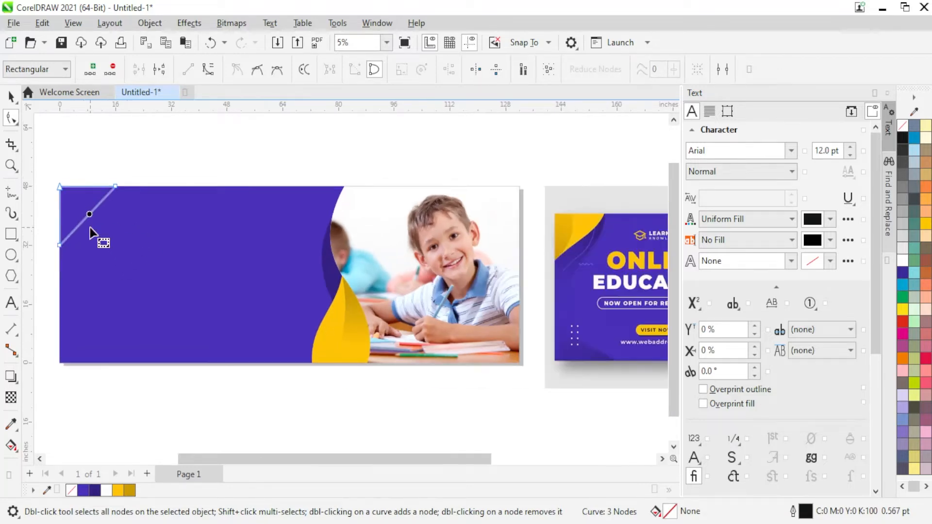
click(209, 72)
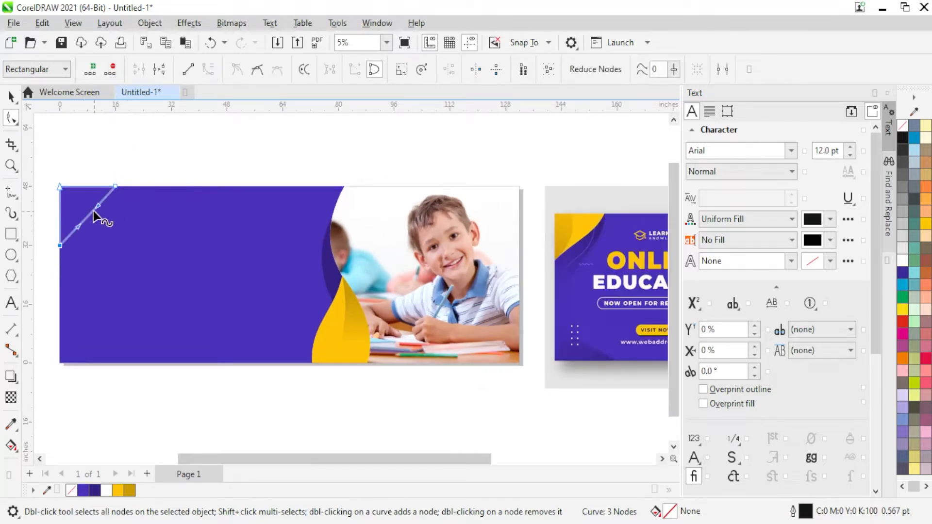
drag(98, 209, 111, 224)
scroll(53, 194, up, 1)
scroll(53, 195, down, 2)
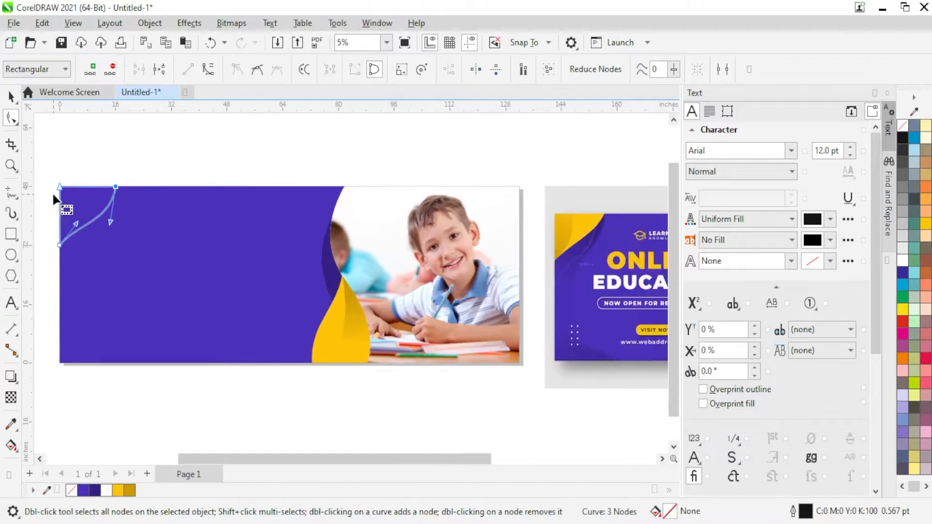
click(10, 96)
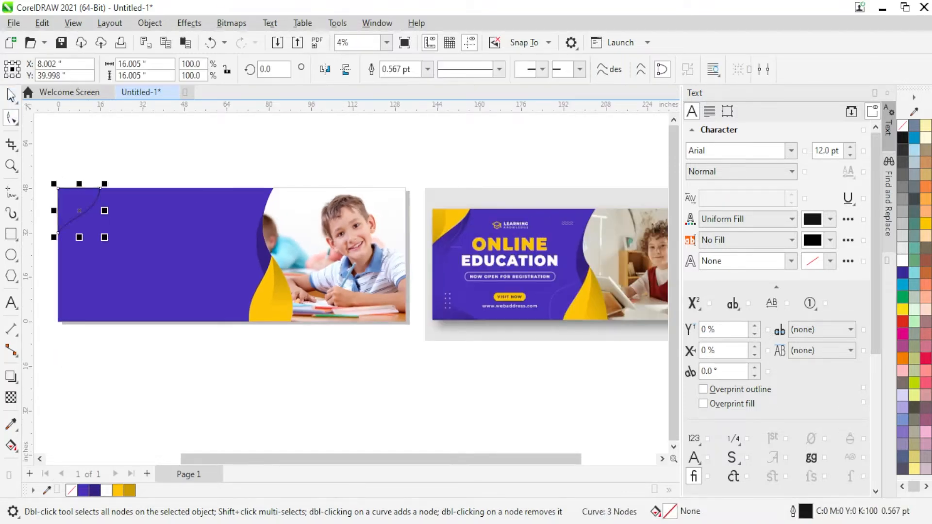
click(266, 361)
click(280, 305)
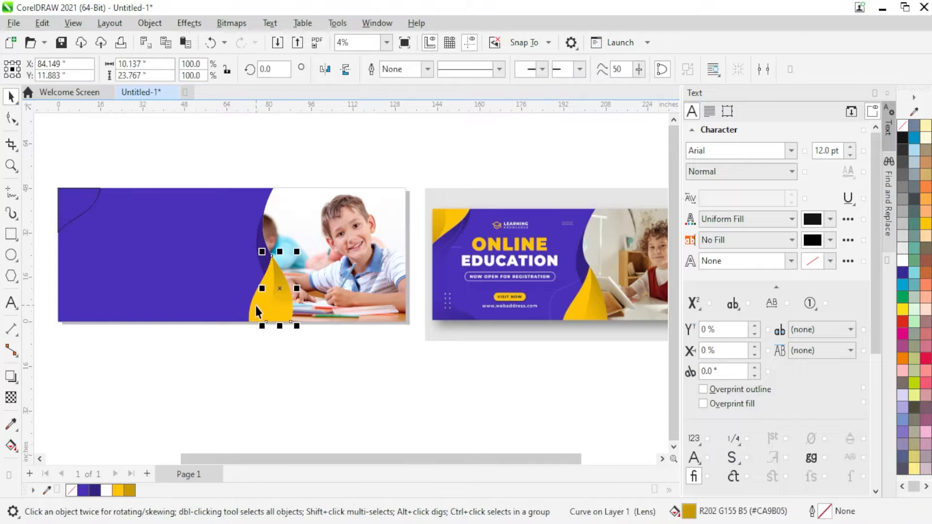
shift+click(256, 305)
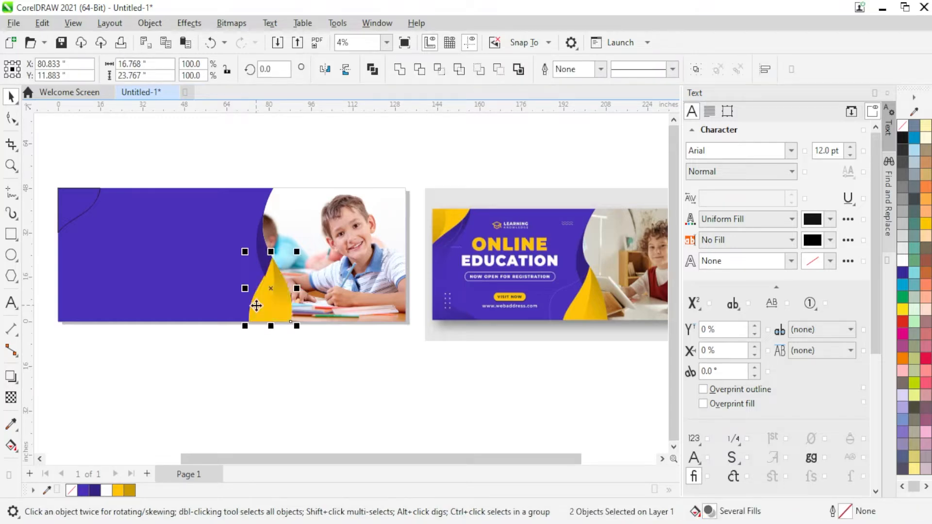
click(377, 374)
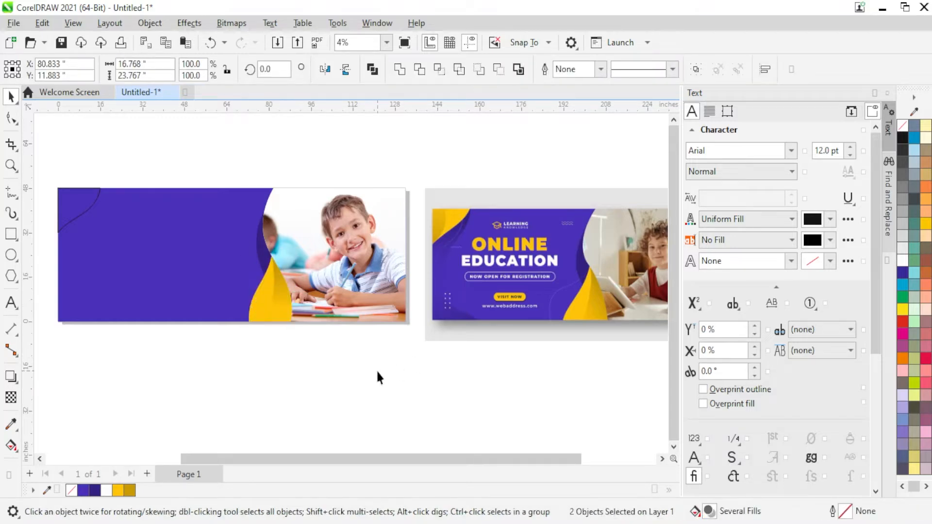
scroll(400, 284, down, 2)
scroll(123, 219, up, 1)
scroll(125, 228, up, 1)
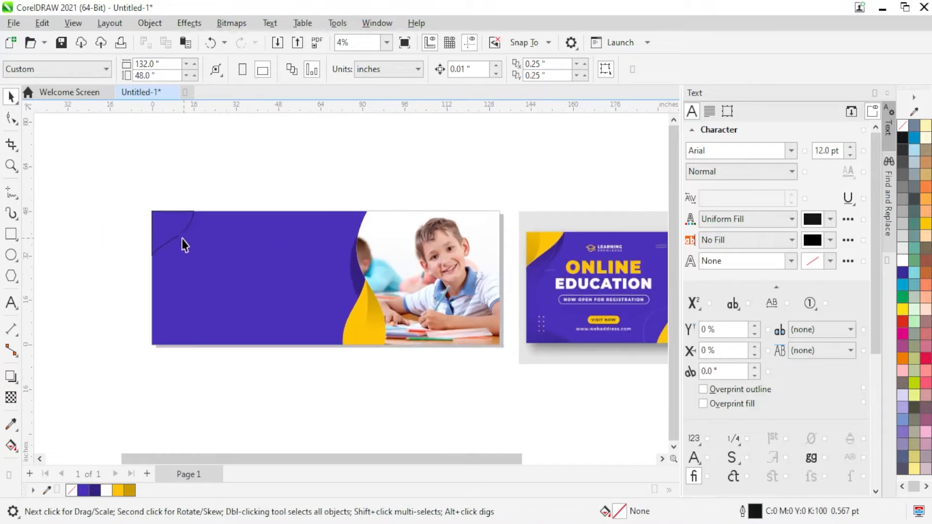
scroll(235, 235, down, 1)
scroll(141, 252, up, 2)
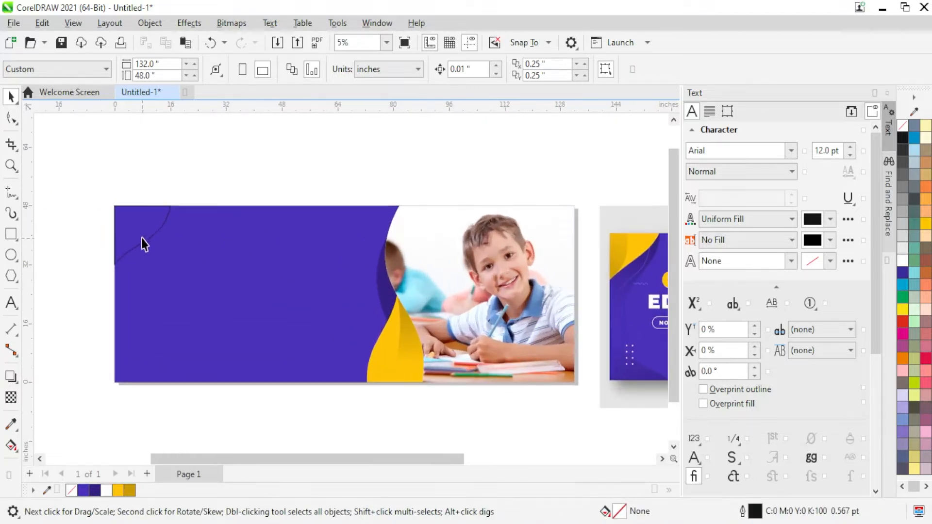
Duplicate the corner wave shape and align the copy exactly over the original in the page's top-left corner
click(141, 236)
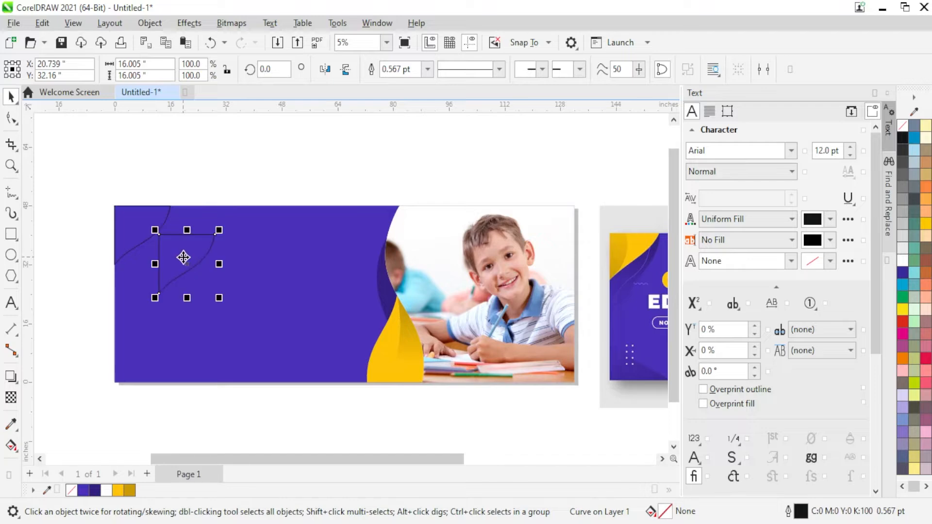
drag(183, 256, 137, 255)
shift+click(140, 237)
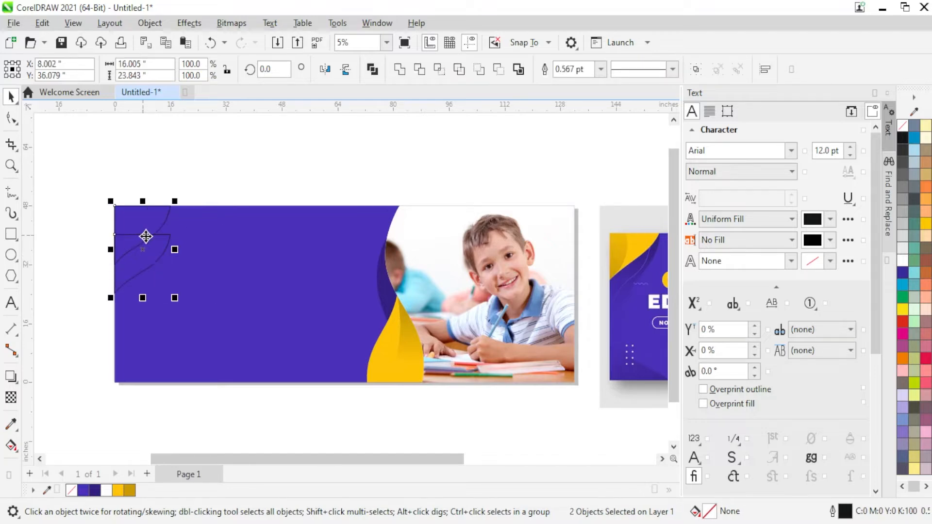
key(t)
click(147, 234)
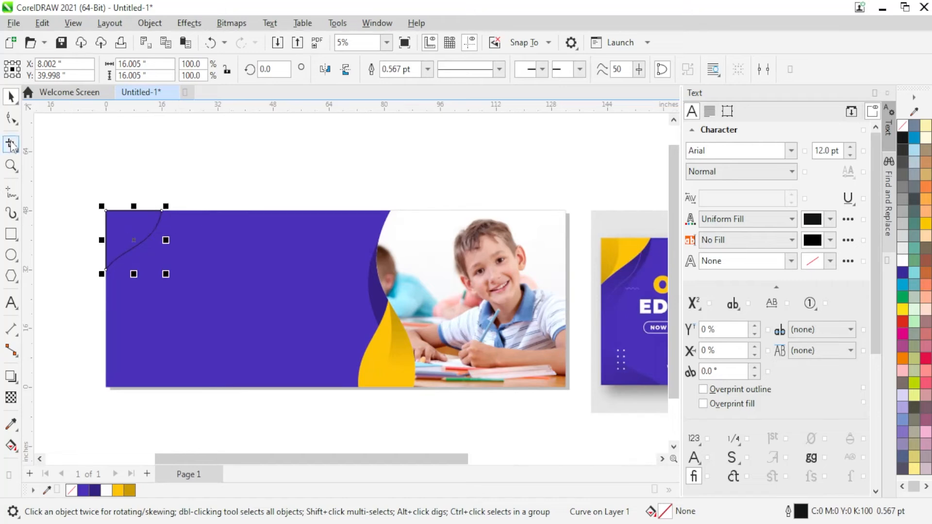
Move the copy's top-right node left along the page edge, narrowing the shape to about 6.8 inches
click(11, 118)
drag(164, 211, 128, 211)
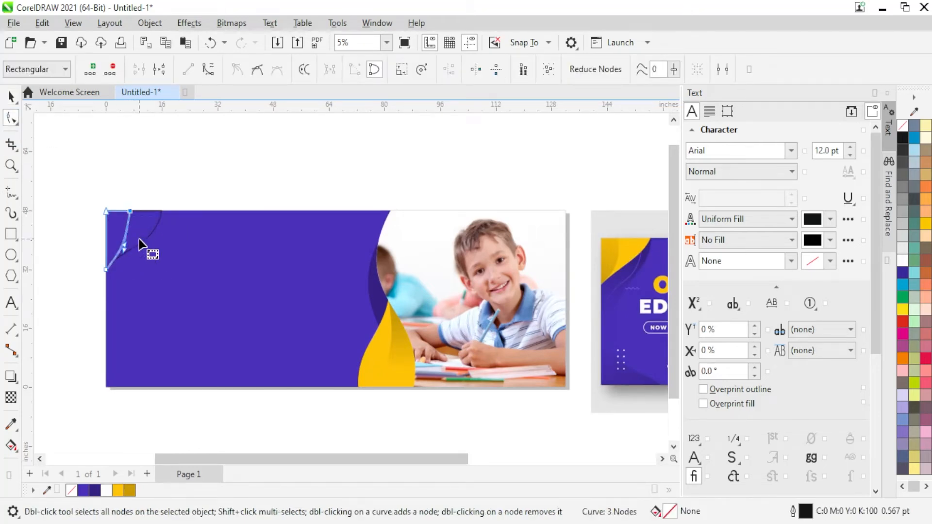
scroll(138, 243, up, 2)
key(space)
click(43, 216)
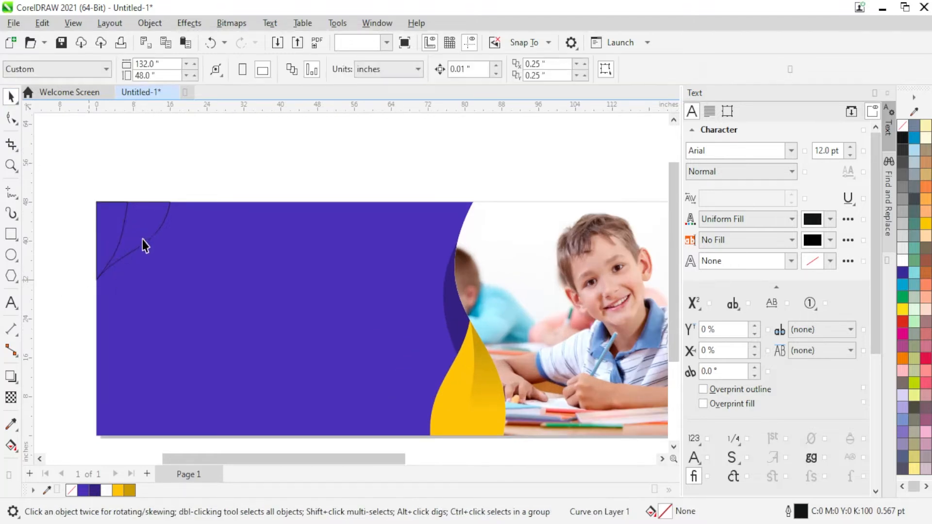
Fill the wider corner shape with yellow #FFC408 and remove its outline
click(141, 240)
click(120, 490)
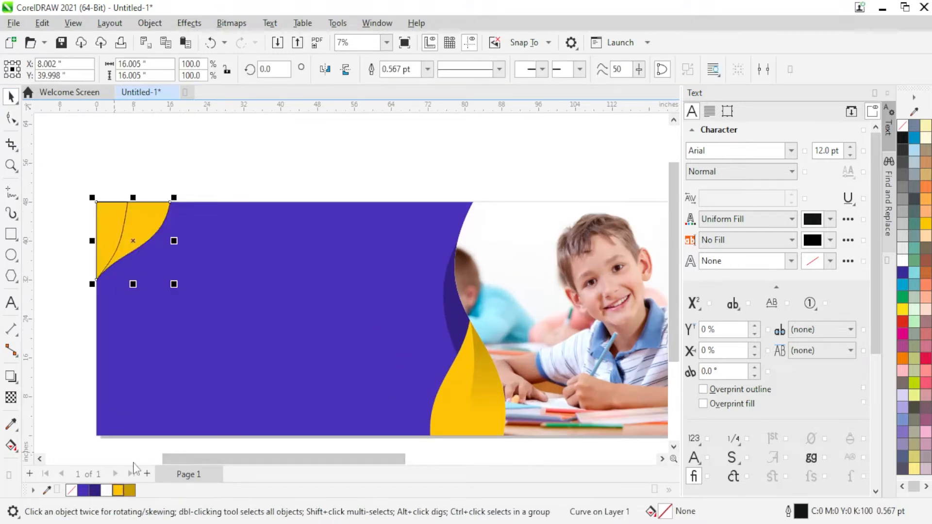
right_click(73, 495)
click(64, 298)
Fill the narrow corner shape with dark gold #CA9B05 and remove its outline
click(110, 232)
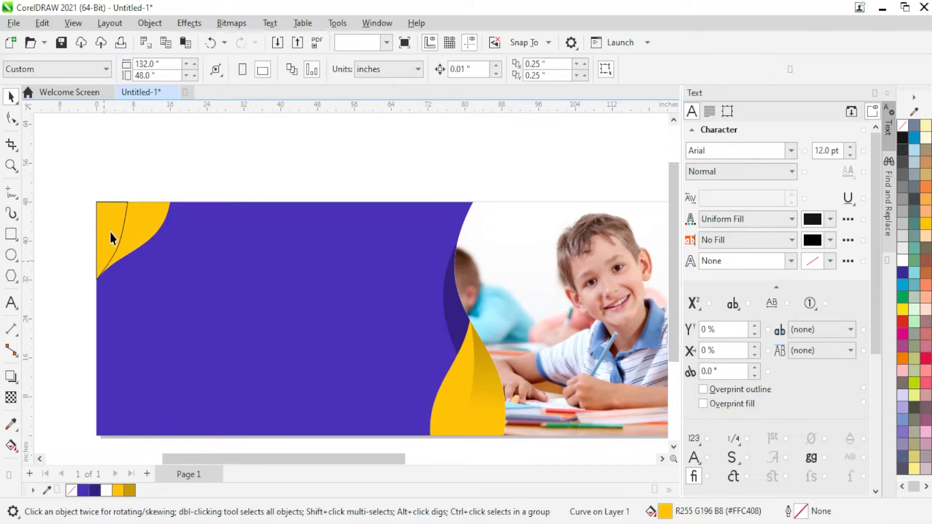
click(130, 490)
right_click(72, 492)
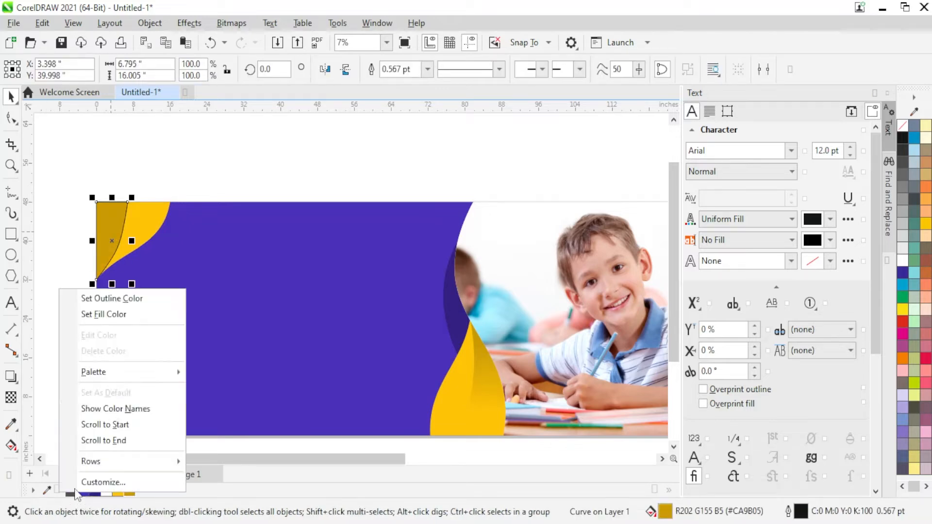
click(90, 299)
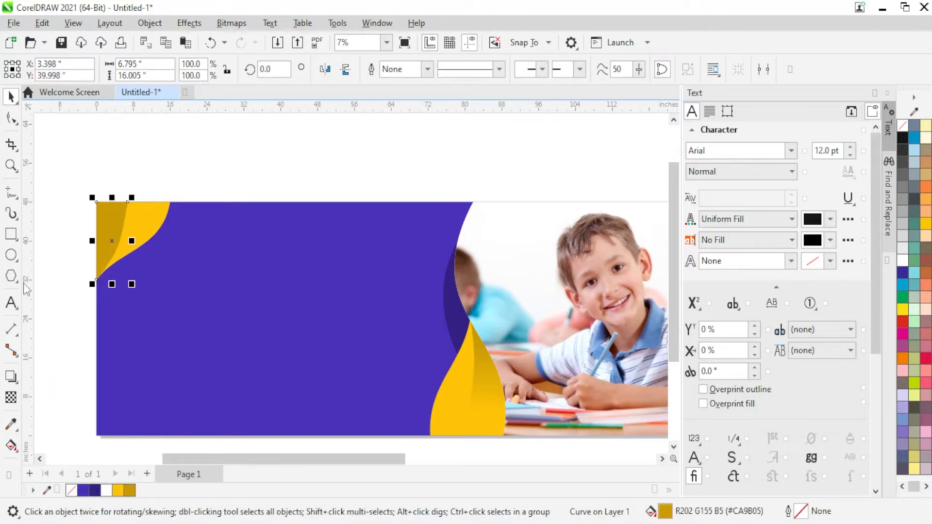
Apply a linear fountain transparency to the dark gold corner shape, fading downward from near its top edge to its lower tip
click(12, 397)
scroll(131, 189, up, 1)
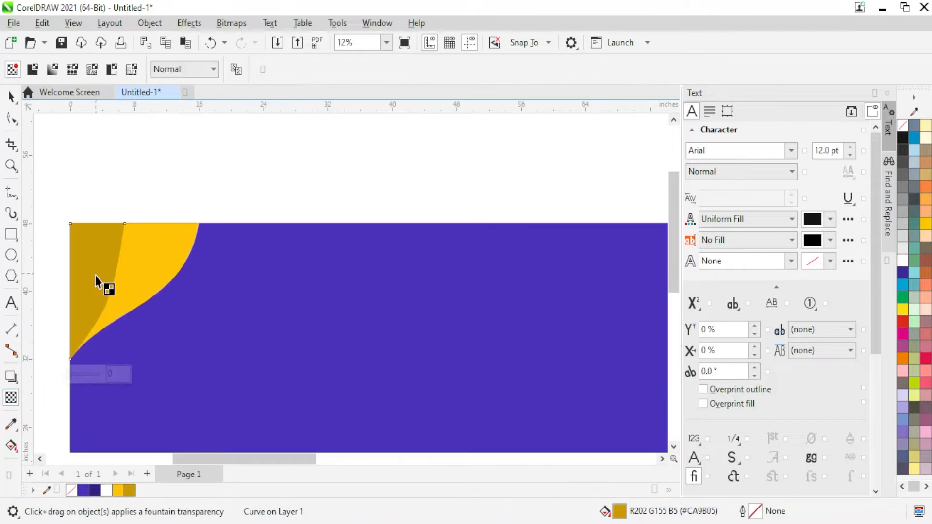
drag(91, 276, 88, 341)
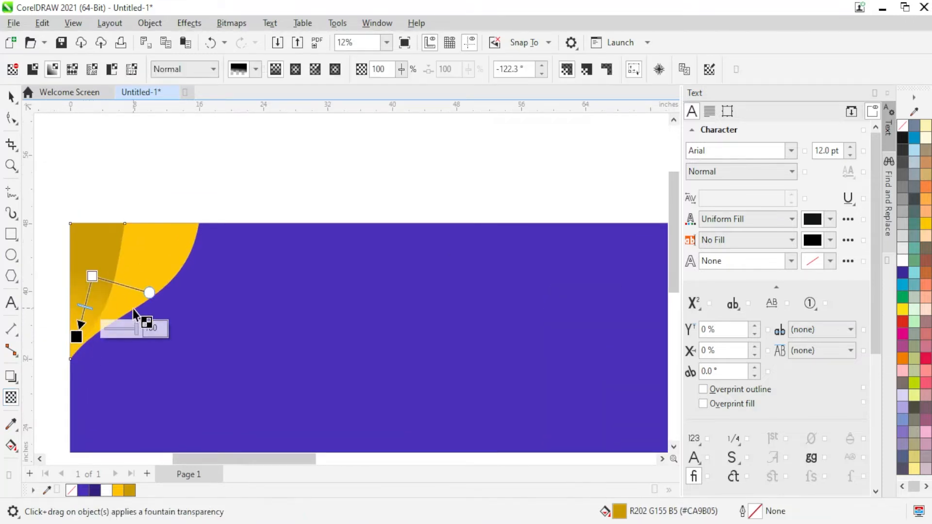
drag(92, 277, 90, 240)
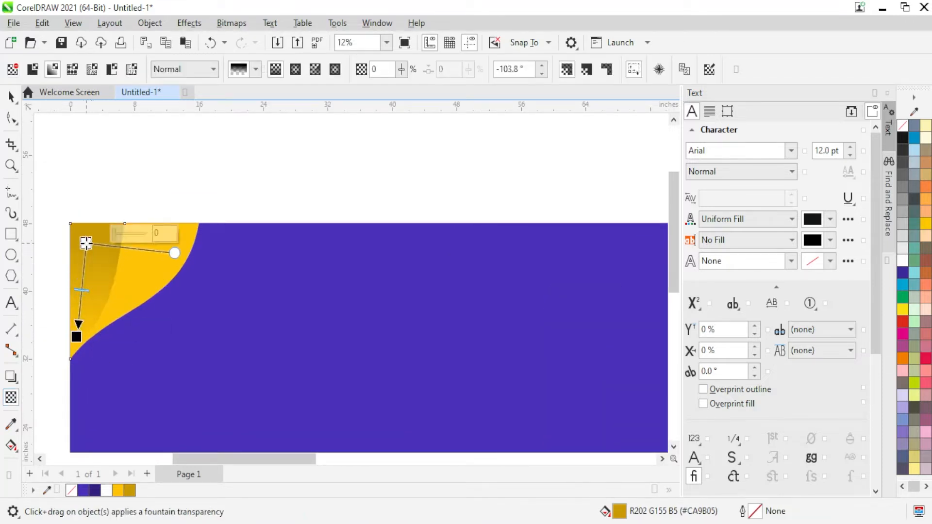
click(10, 96)
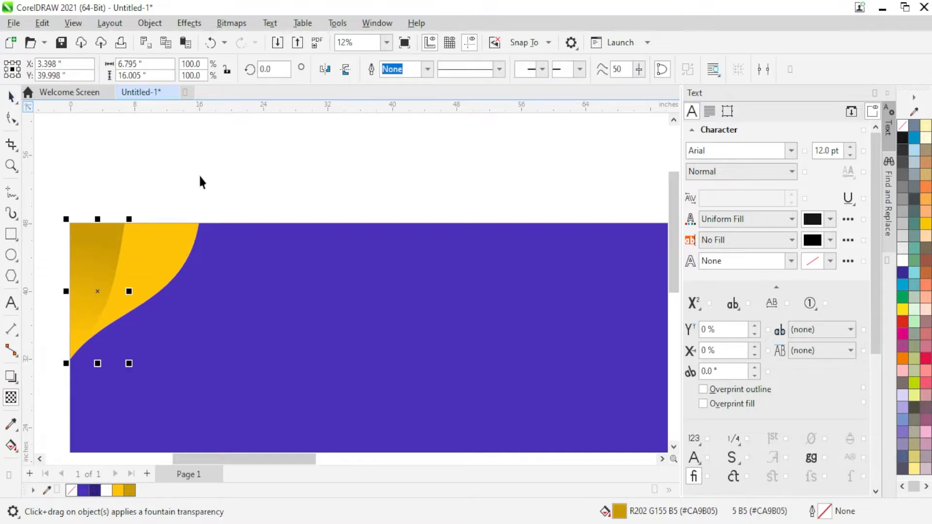
click(198, 175)
scroll(127, 185, down, 1)
scroll(127, 188, down, 1)
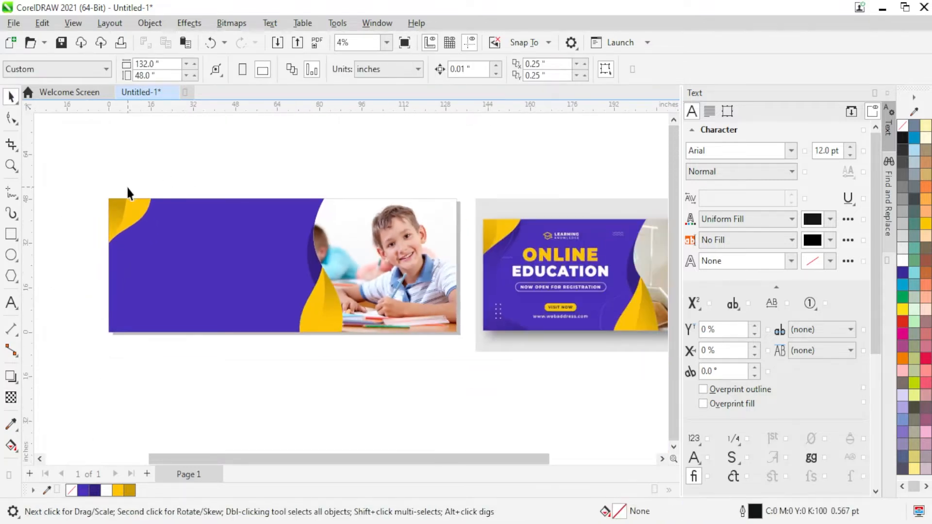
Draw a rectangle about 16 by 48 inches along the page's left edge and convert it to curves
scroll(126, 186, up, 1)
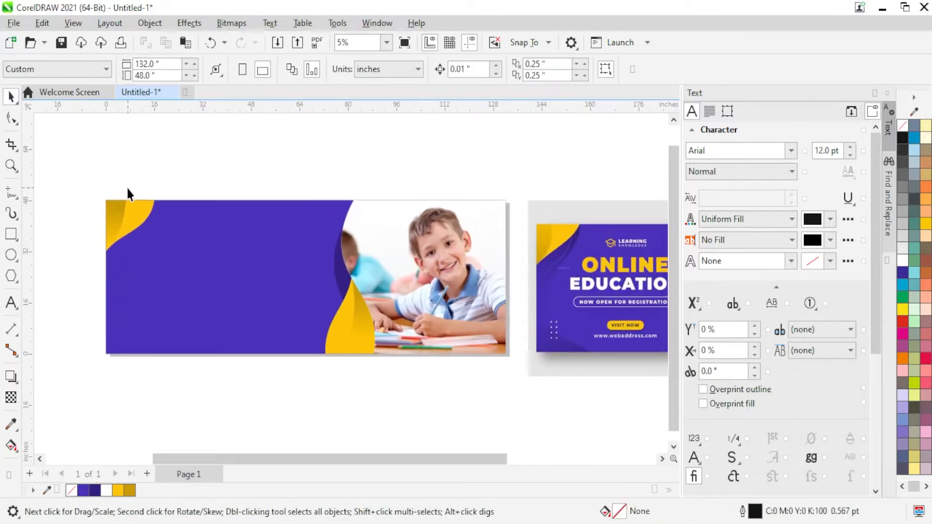
click(10, 233)
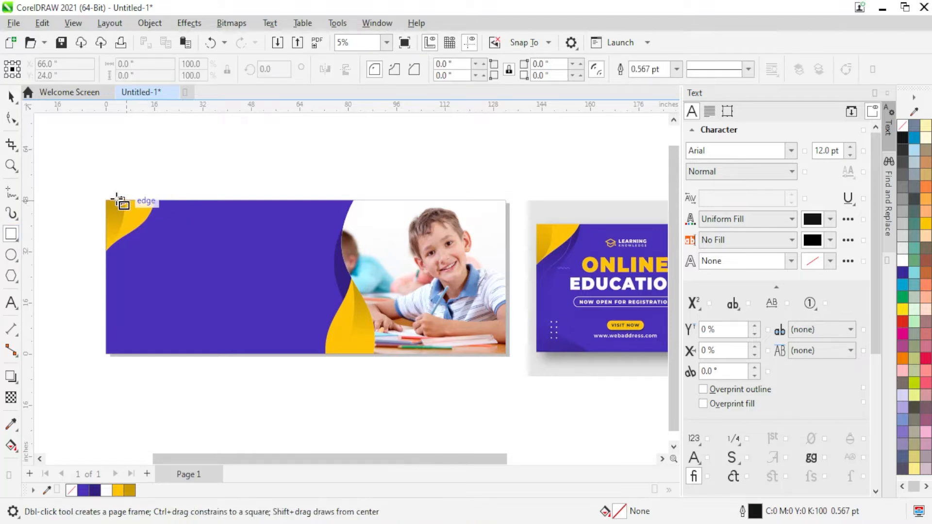
drag(105, 200, 156, 354)
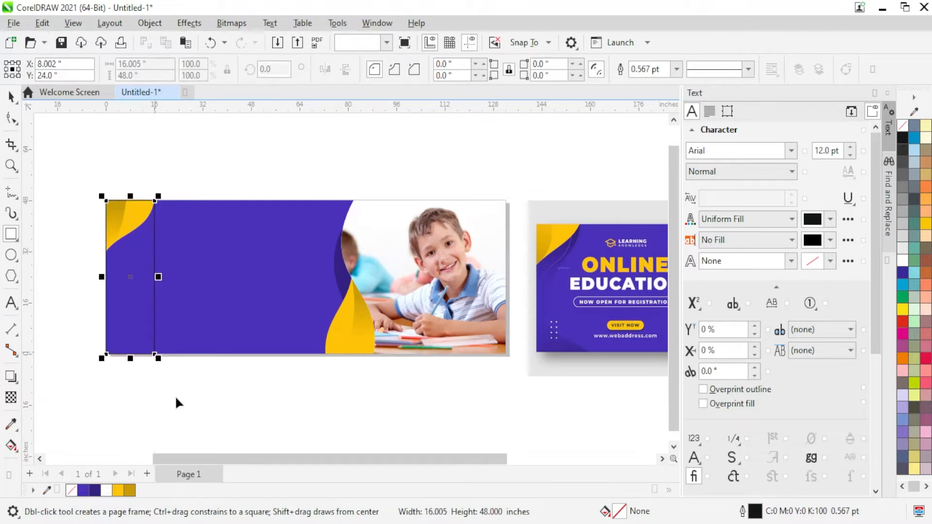
key(ctrl+q)
Move the rectangle's bottom-right node outward to widen the base to about 20.7 inches and convert the slanted side to a curve
click(10, 120)
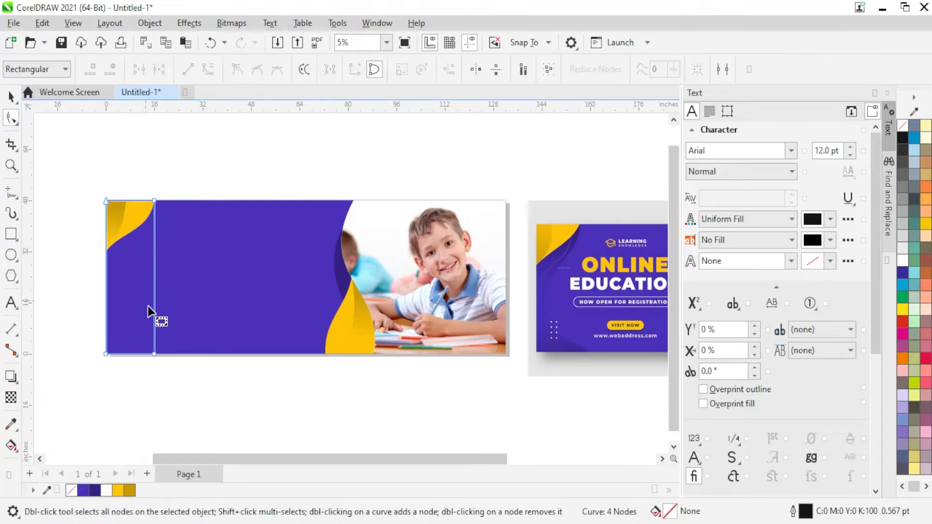
scroll(170, 388, up, 1)
scroll(145, 336, down, 1)
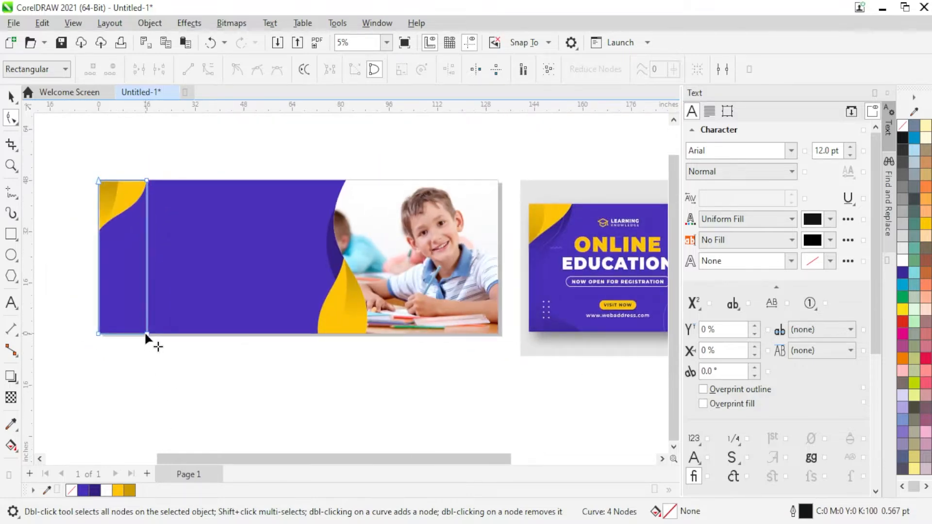
click(147, 334)
drag(147, 334, 160, 334)
click(155, 260)
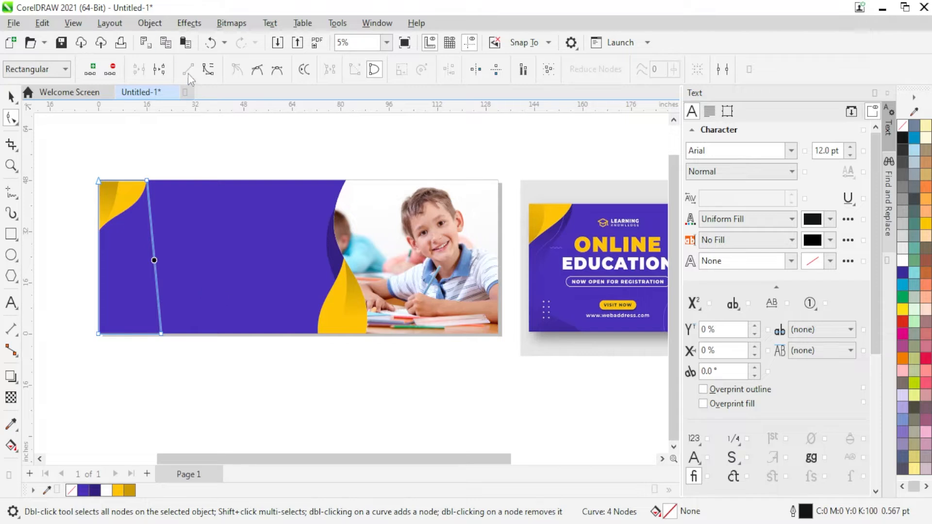
click(208, 69)
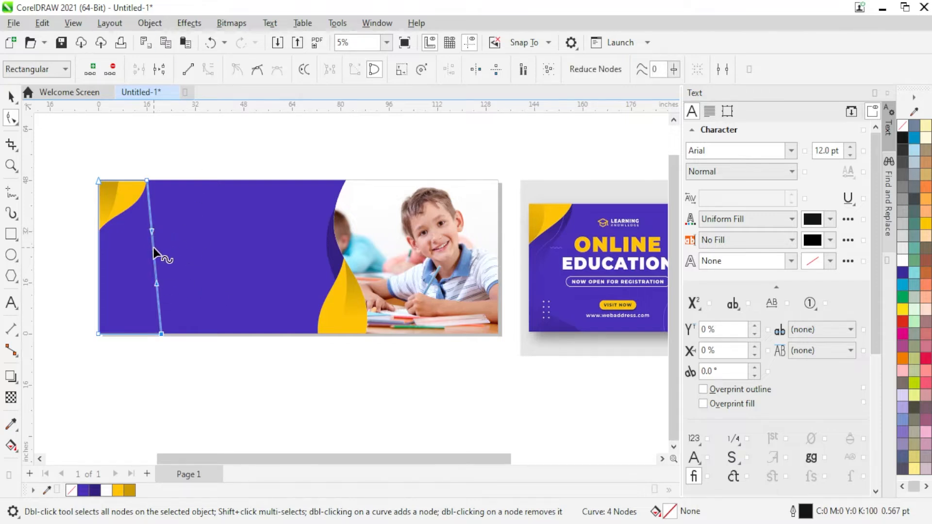
Bend the shape's right side into a smooth S-curve, bulging inward in its lower half and meeting the yellow corner at the top
mouse_move(152, 232)
mouse_down()
mouse_move(114, 260)
mouse_move(137, 250)
mouse_move(119, 297)
mouse_move(156, 218)
mouse_up()
click(120, 220)
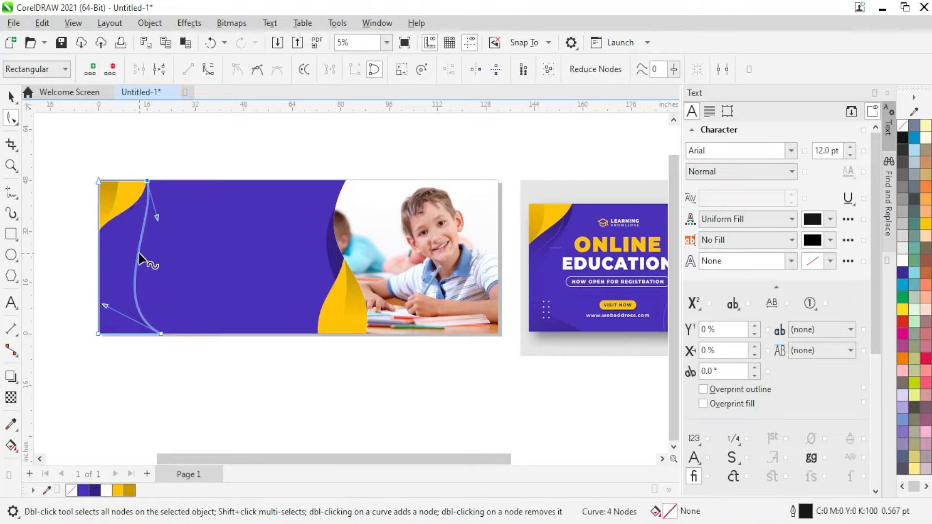
drag(138, 254, 116, 251)
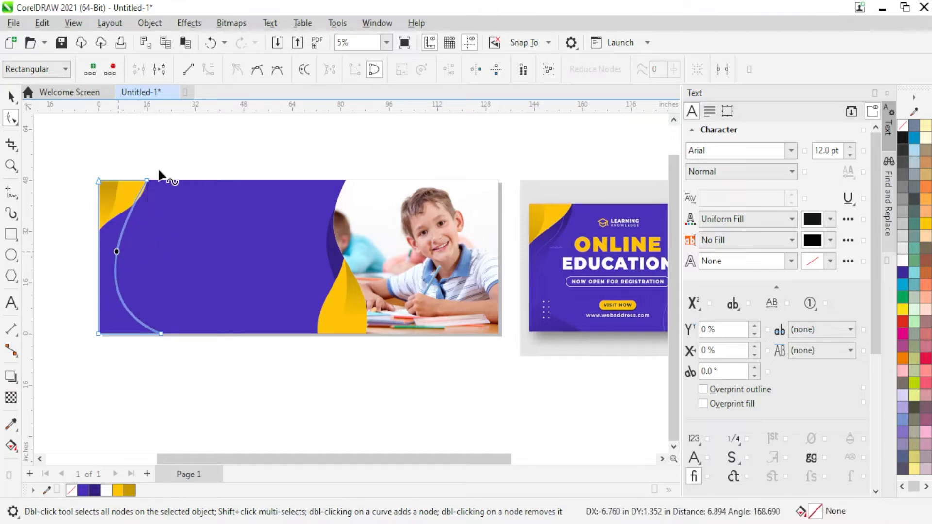
drag(129, 211, 151, 218)
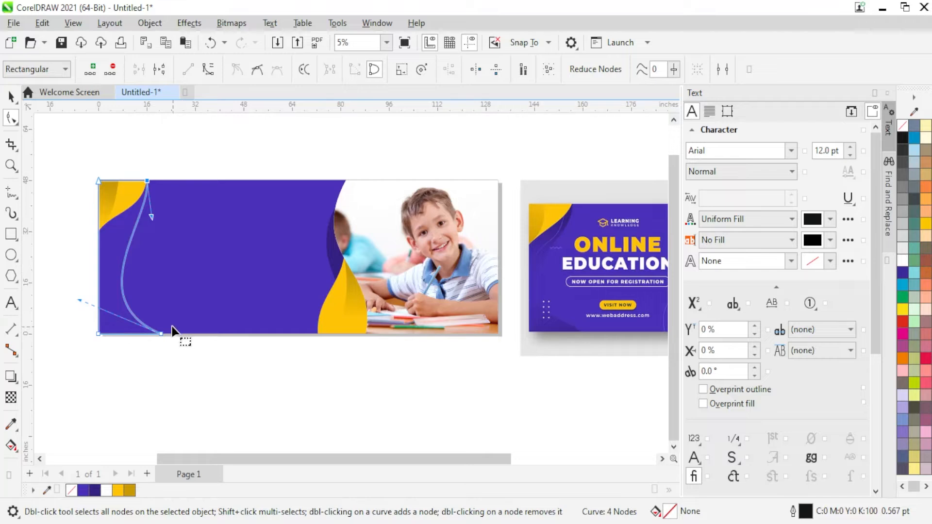
drag(79, 302, 55, 297)
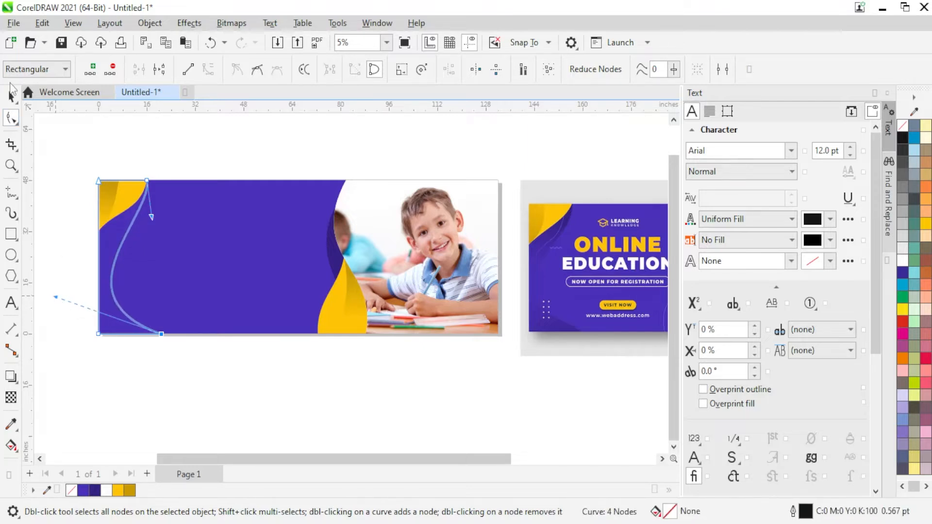
Fill the new wave shape with dark purple #342081 without an outline and order it behind the yellow corner shapes, above the background
key(space)
click(95, 491)
right_click(79, 496)
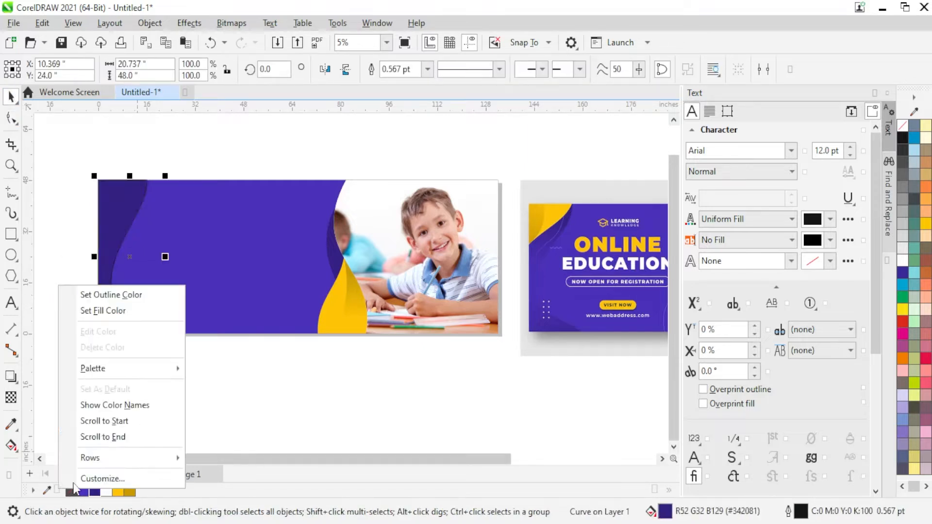
click(115, 295)
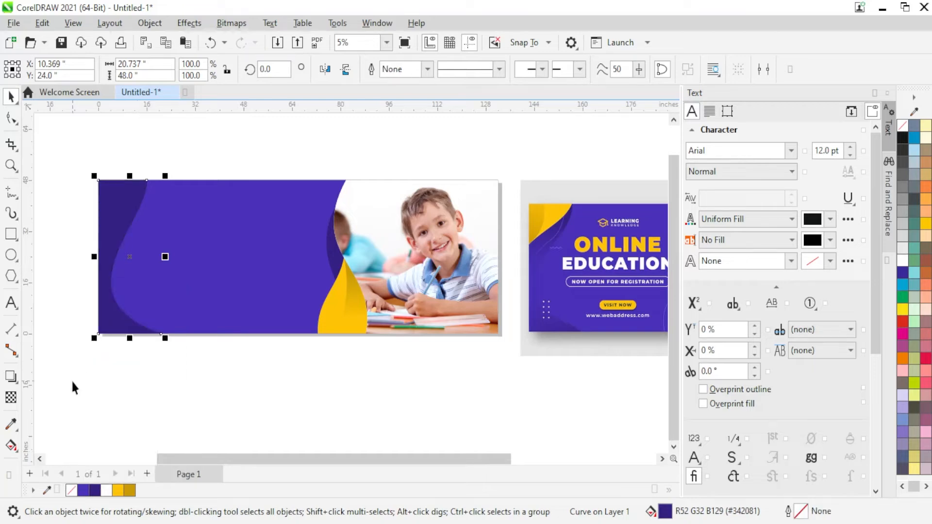
key(shift+Page_Down)
key(ctrl+Page_Up)
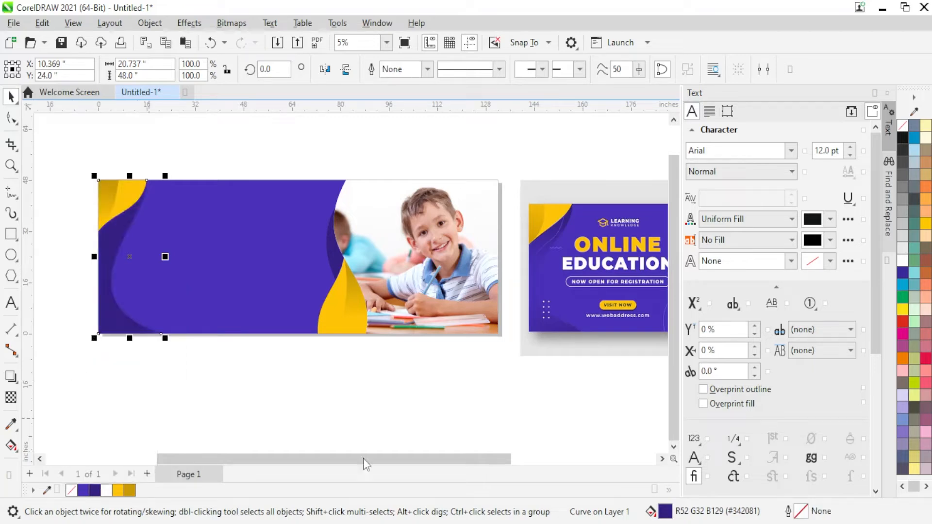
Change the wave shape's fill to a linear fountain fill from dark purple #342081 to the purple sampled from the background
double_click(649, 509)
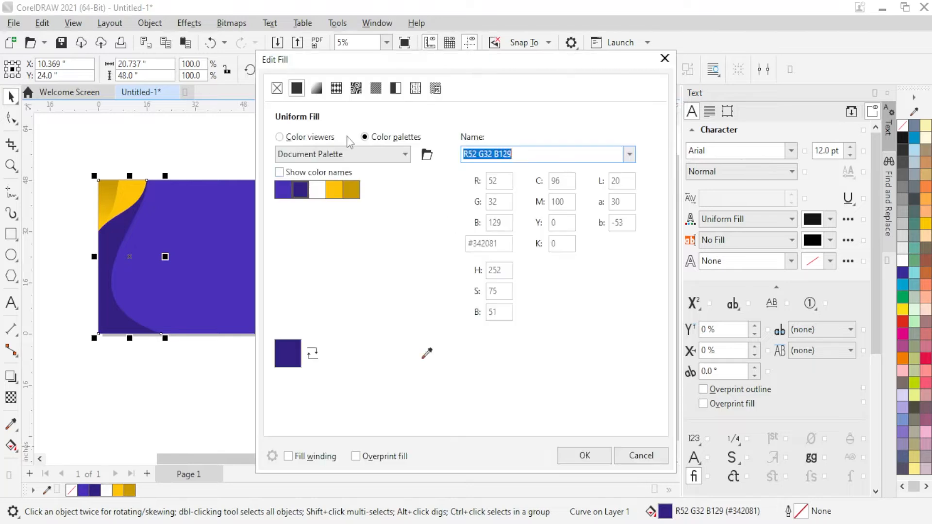
drag(373, 75, 477, 72)
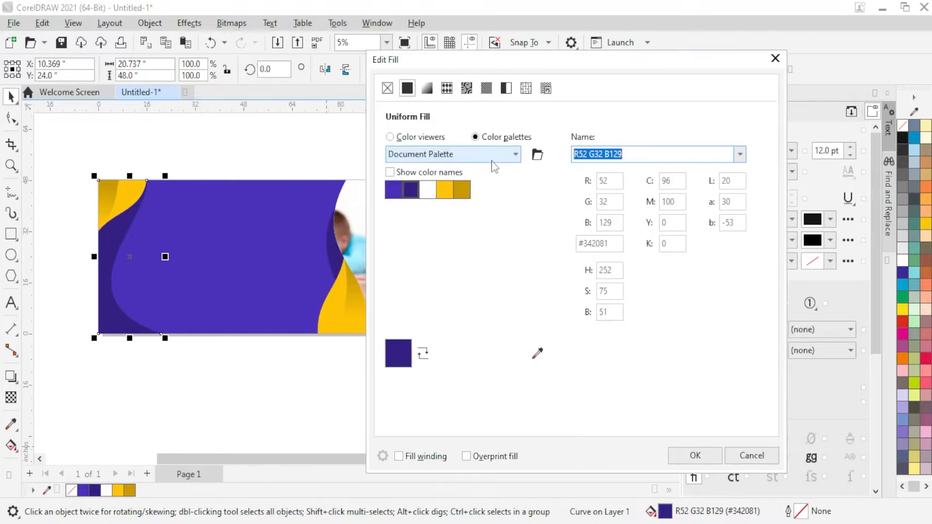
click(427, 88)
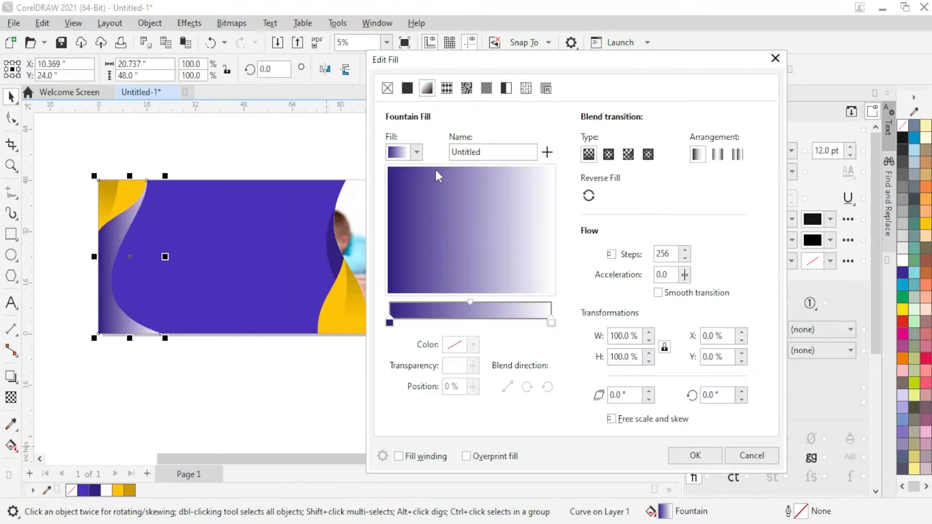
click(553, 324)
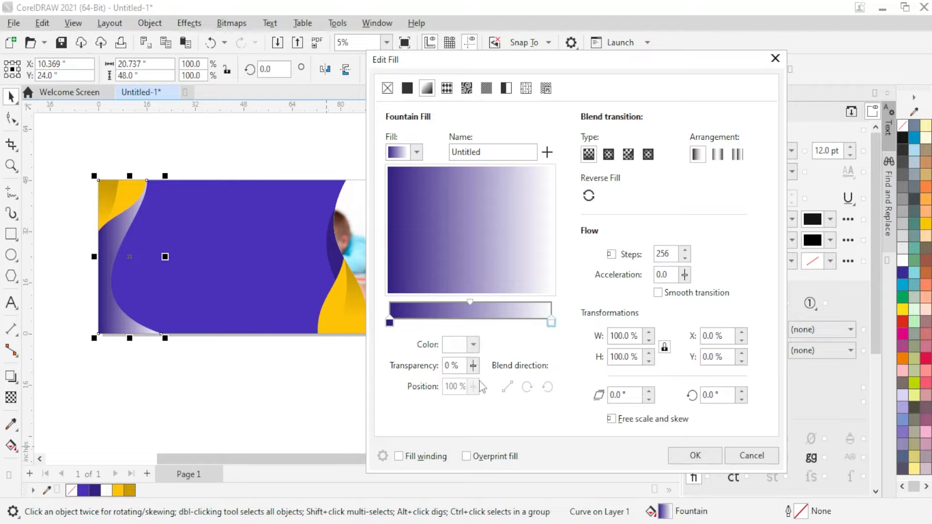
click(473, 344)
click(575, 322)
click(270, 237)
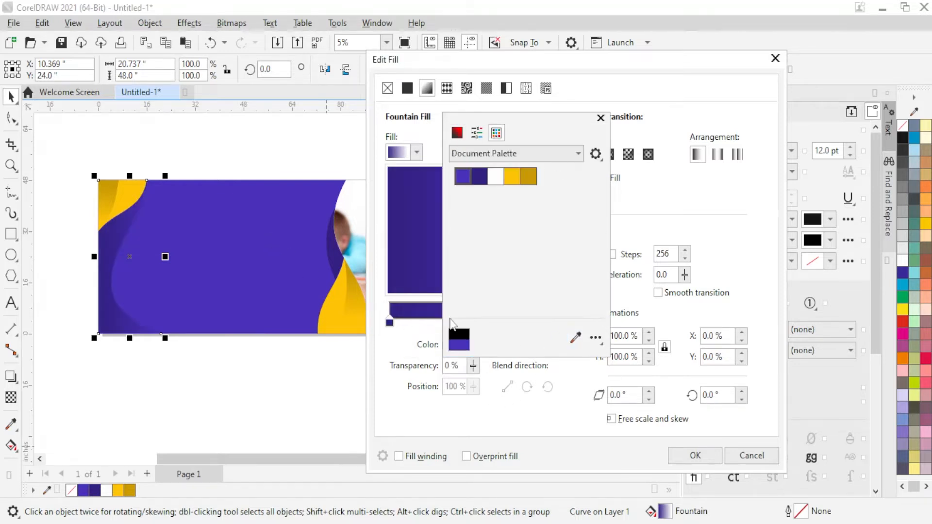
click(657, 216)
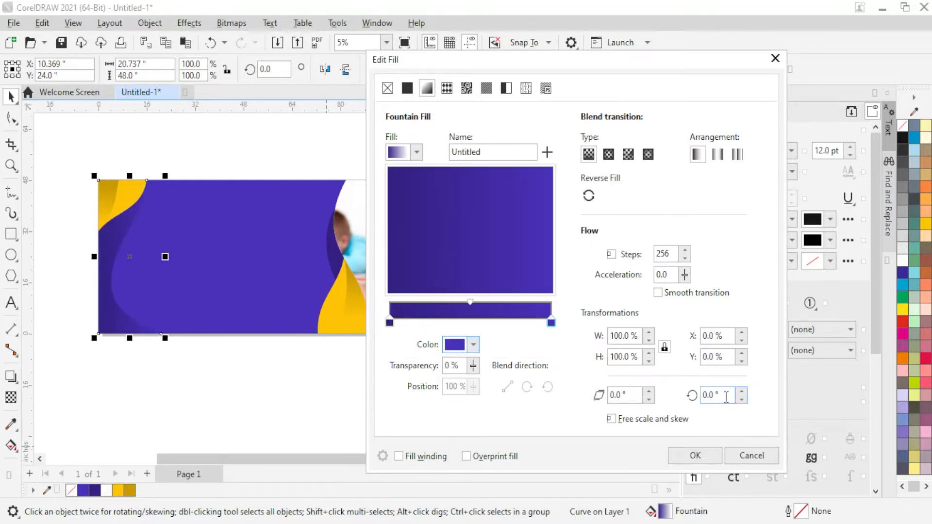
click(727, 397)
Set the gradient's end colour to dark purple and add a middle stop at 48% with the purple sampled from the background
click(473, 346)
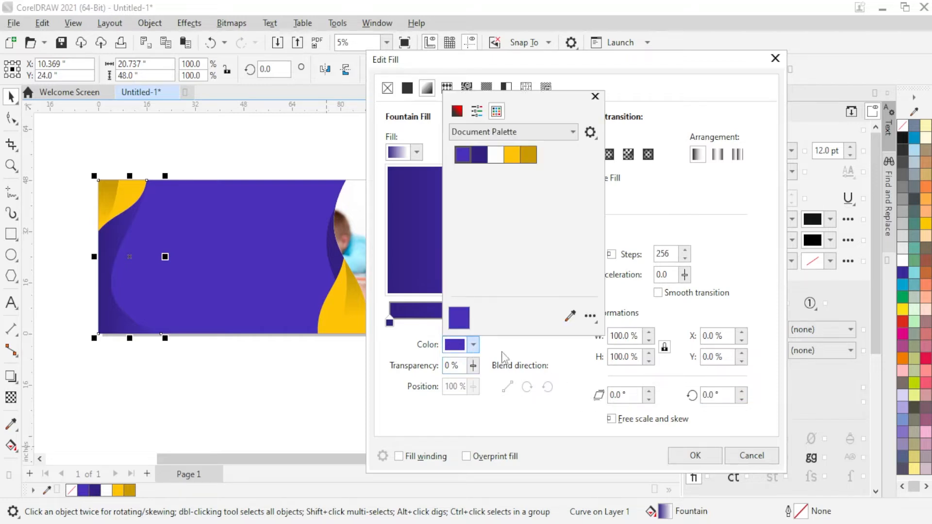
click(481, 156)
click(650, 200)
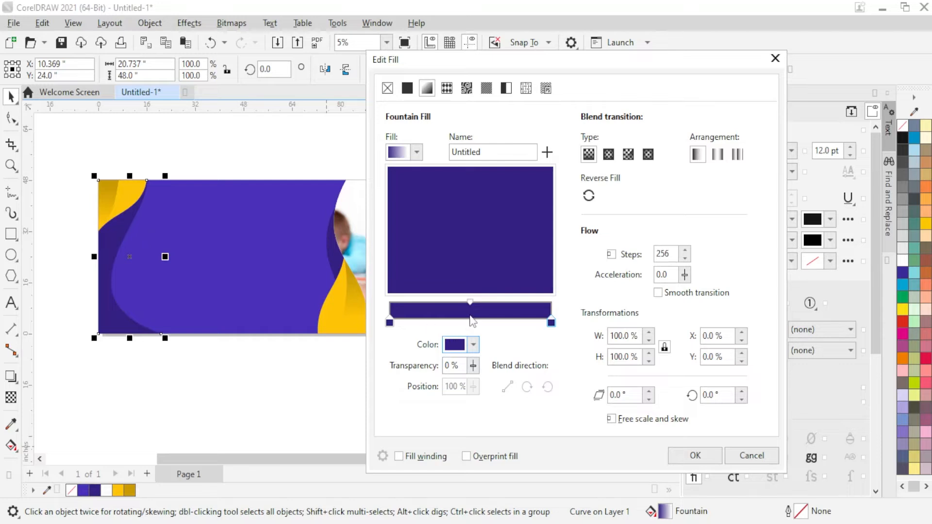
double_click(466, 322)
click(473, 345)
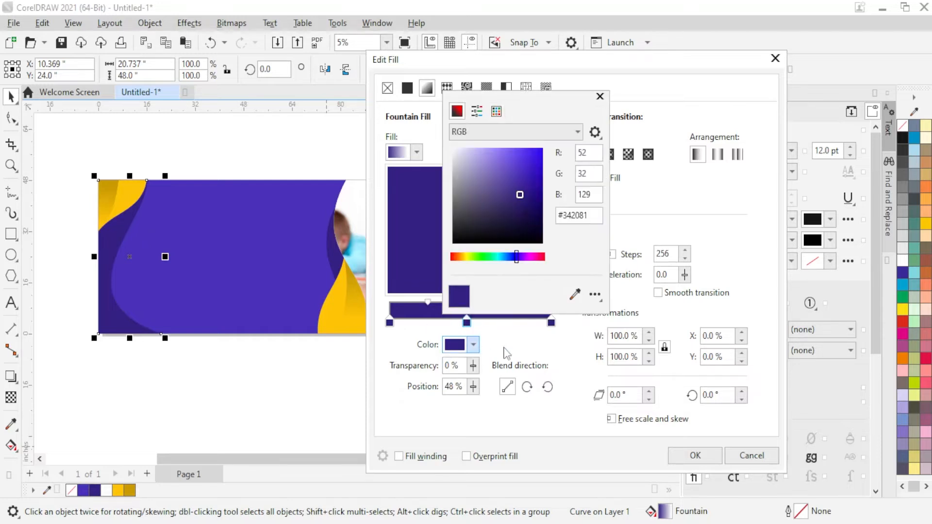
click(575, 294)
click(251, 284)
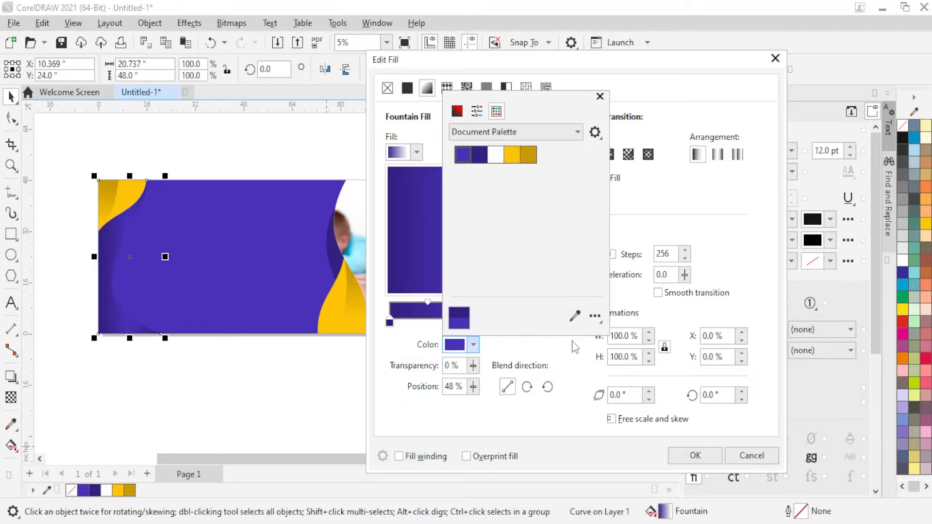
click(661, 210)
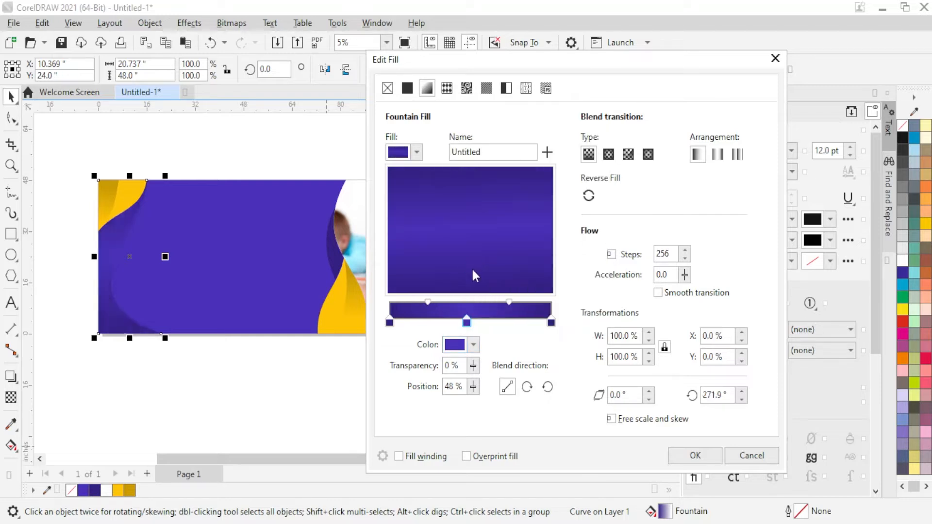
Adjust the gradient to run roughly vertically, shift its second midpoint slightly toward the end stop, and apply the fill
mouse_move(478, 274)
mouse_down()
mouse_move(491, 281)
mouse_move(485, 340)
mouse_up()
drag(509, 301, 514, 302)
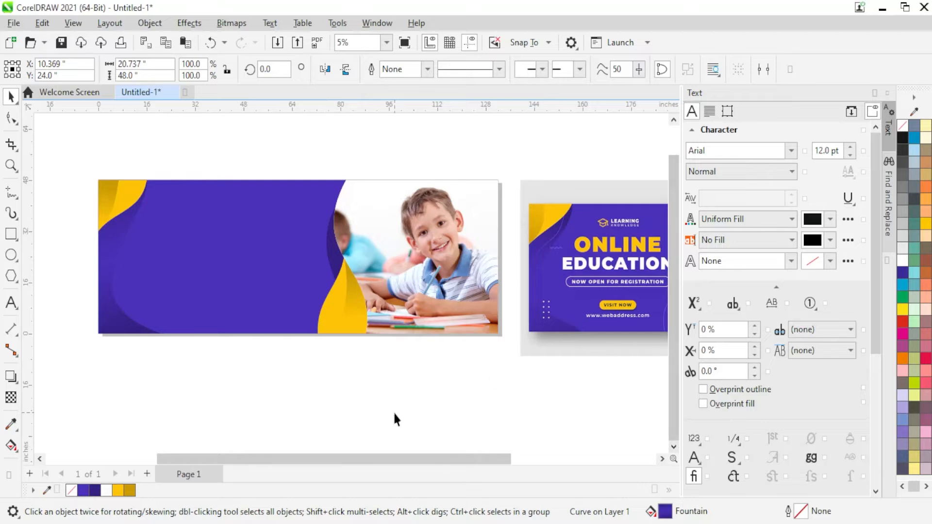
click(394, 412)
scroll(164, 281, down, 2)
scroll(164, 198, up, 1)
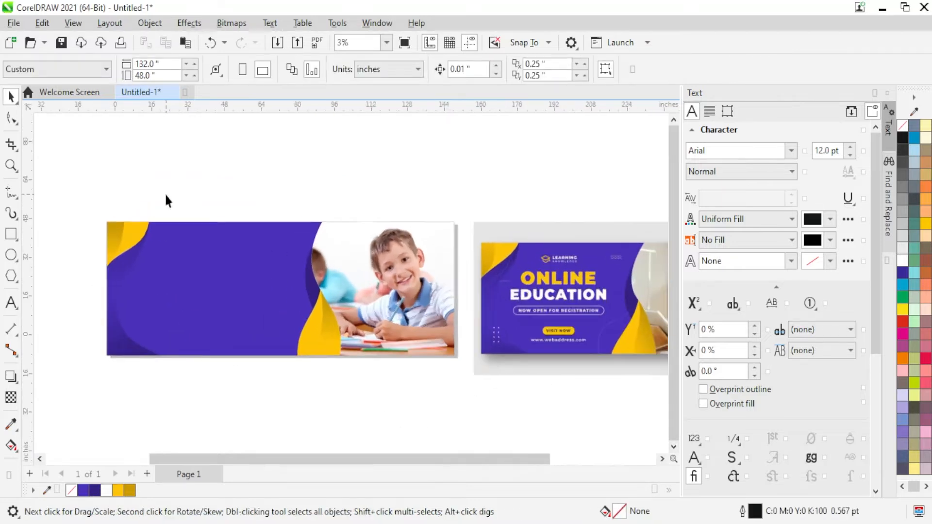
Refine the purple wave's right side by moving its top curve handle outward and raising its bottom curve handle
click(114, 284)
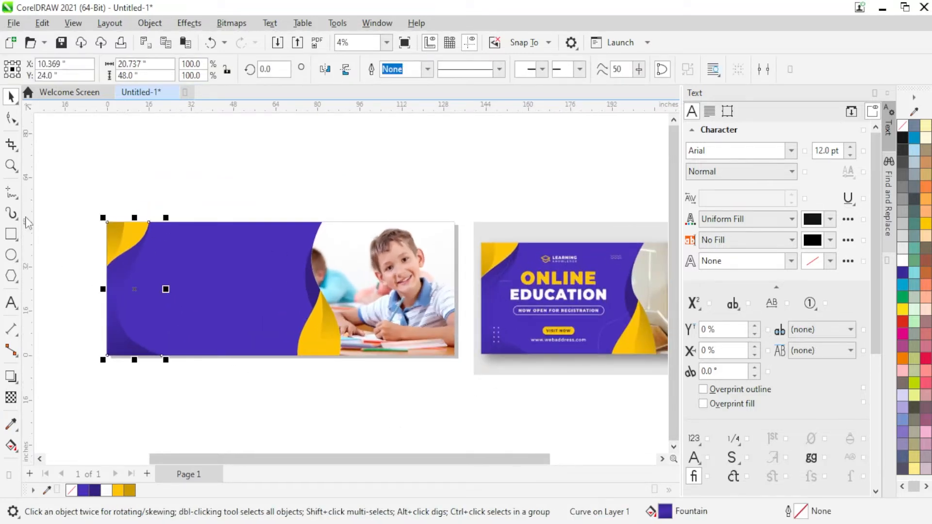
click(11, 118)
click(140, 263)
drag(154, 255, 168, 256)
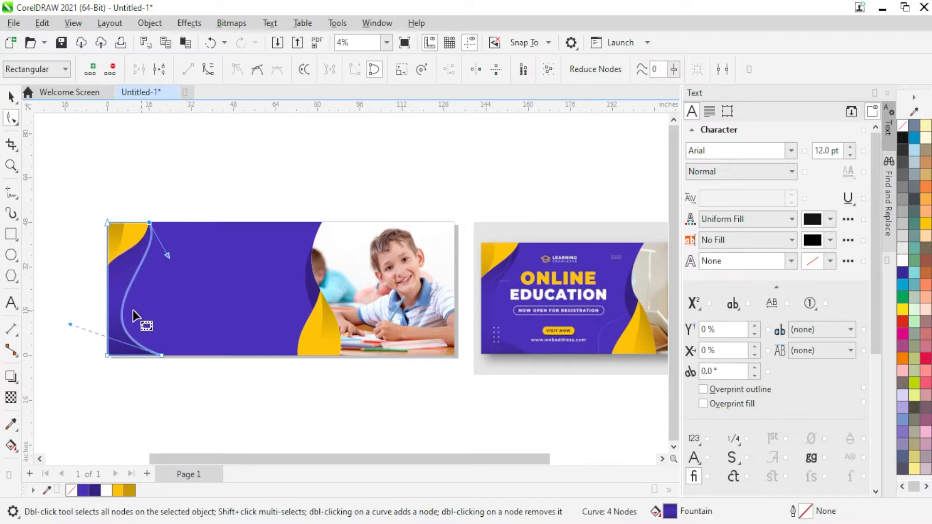
drag(69, 323, 71, 310)
click(11, 97)
click(185, 139)
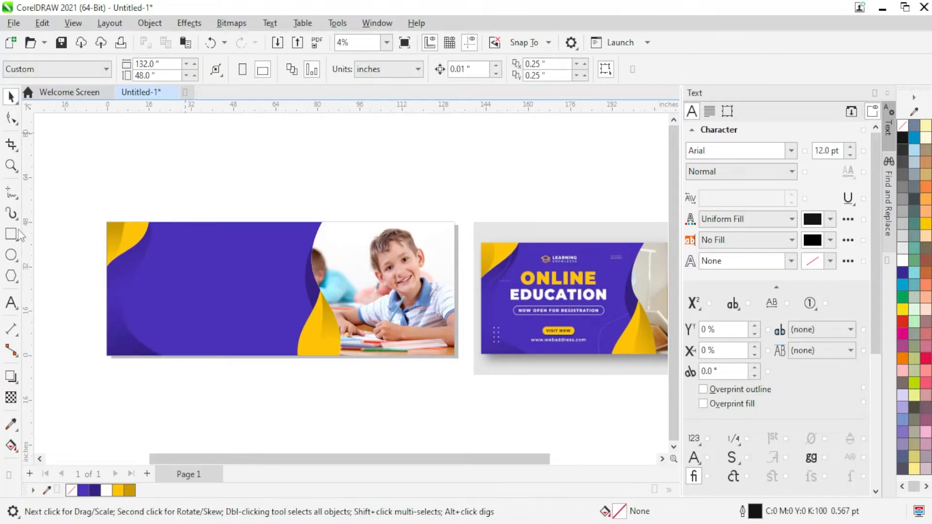
Add the text ONLINE above the banner and scale it to about 41.5 inches wide
click(11, 303)
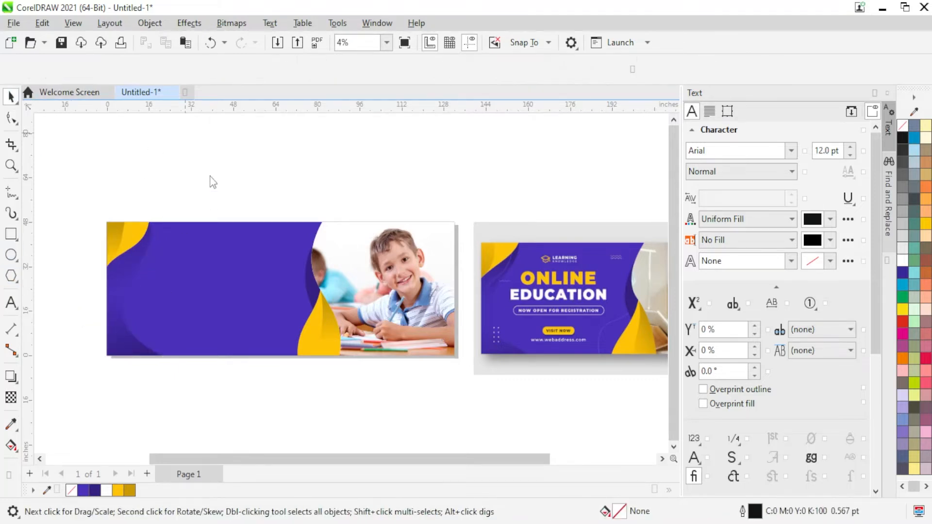
click(303, 260)
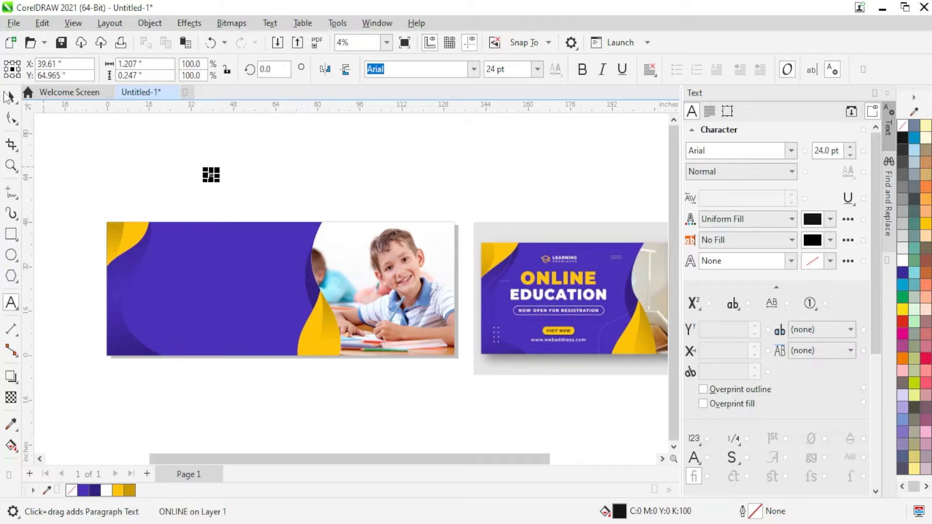
click(12, 98)
drag(228, 185, 324, 203)
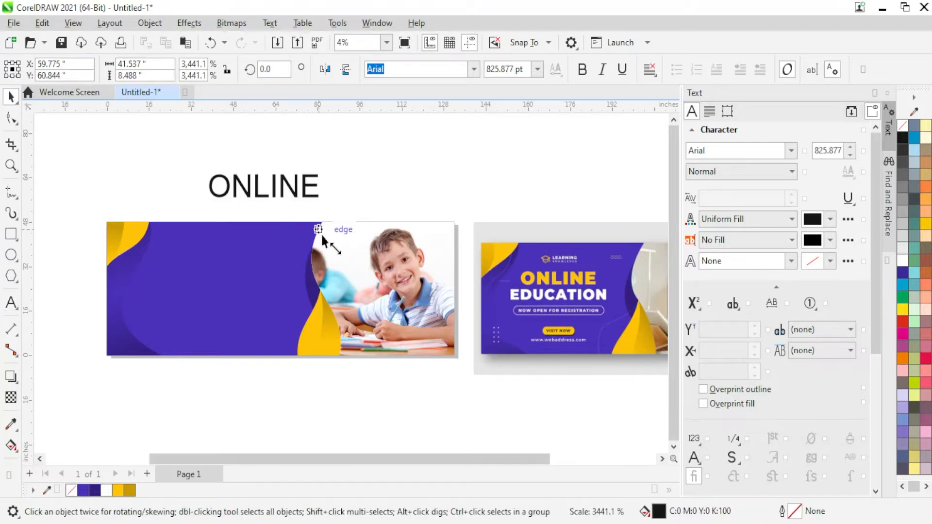
Set ONLINE in Arial MT Black and fit it onto the purple area at about 39.5 inches wide
click(792, 152)
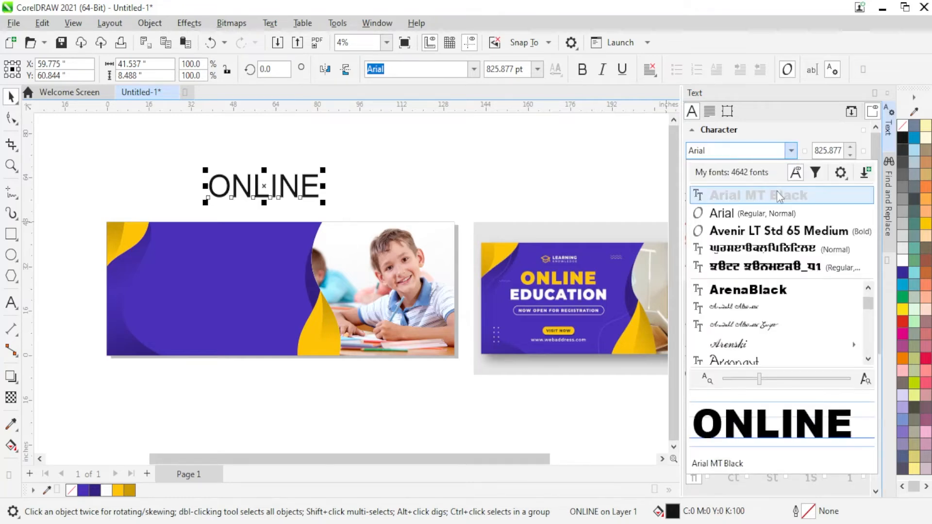
click(780, 196)
drag(303, 190, 252, 280)
drag(291, 306, 276, 290)
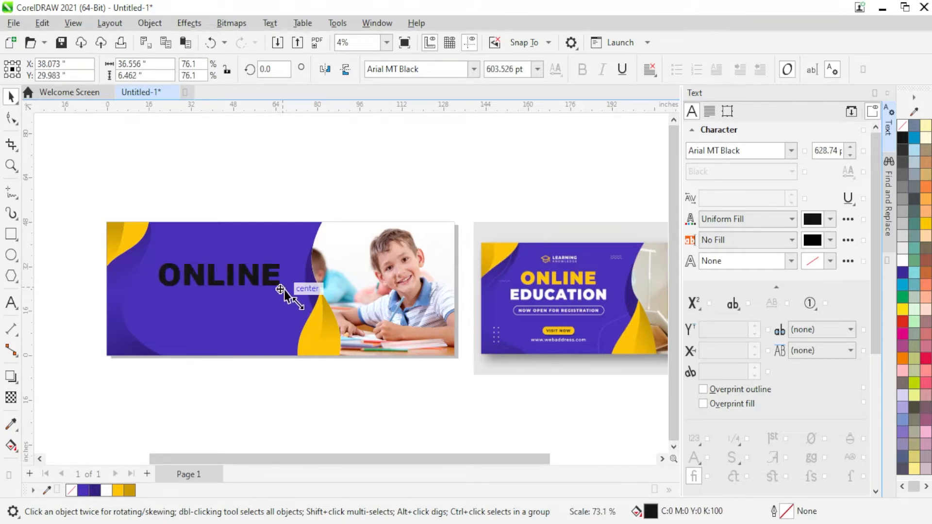
click(203, 285)
Duplicate ONLINE directly below itself and change the copy to Education, formatted in all caps
scroll(210, 285, up, 1)
mouse_move(231, 276)
mouse_down()
mouse_move(228, 258)
mouse_move(224, 290)
mouse_up()
right_click(224, 291)
double_click(224, 296)
scroll(223, 296, down, 2)
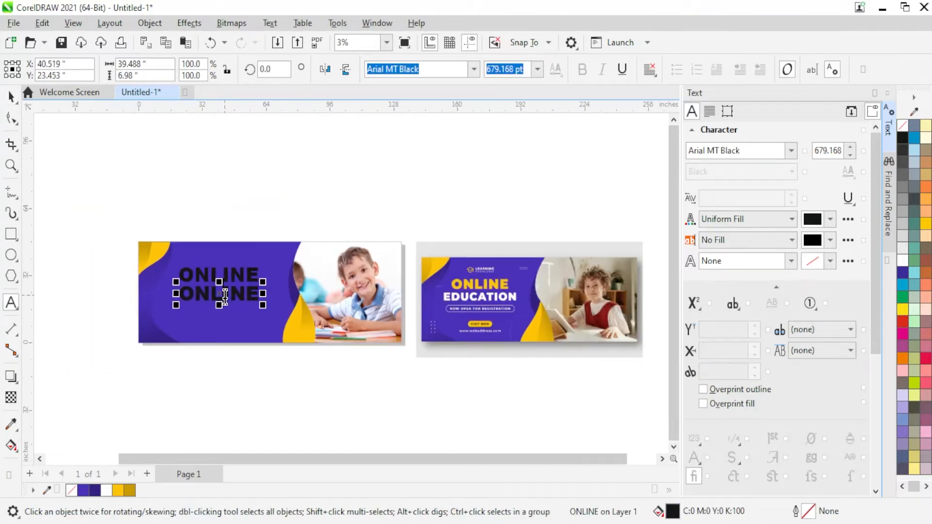
double_click(243, 300)
text(Education)
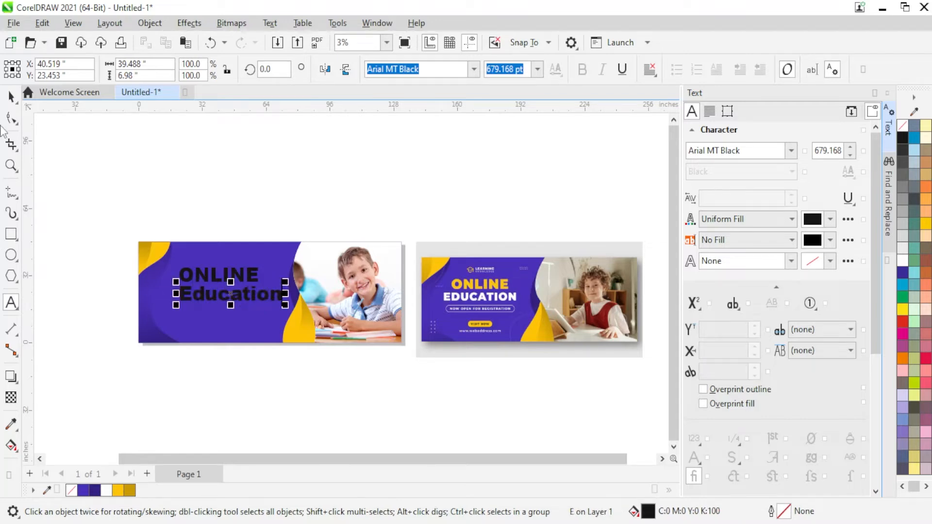
click(733, 303)
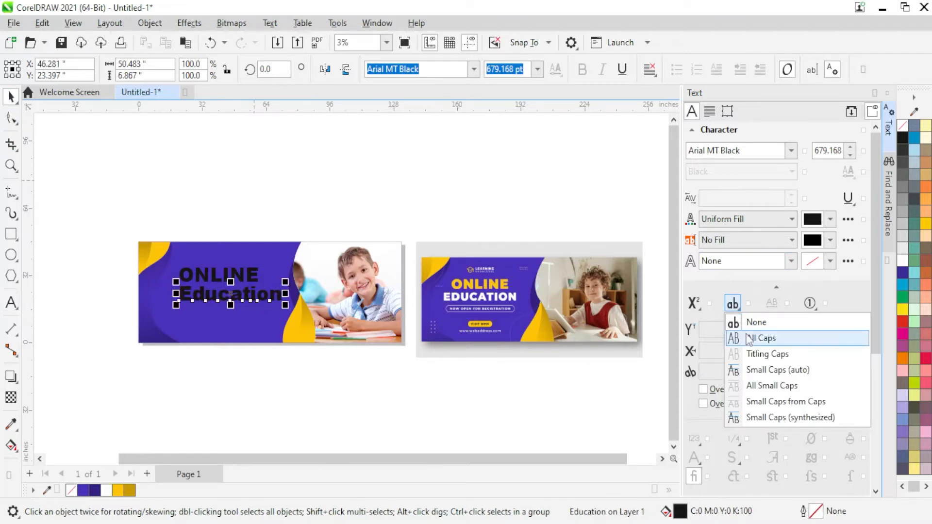
click(752, 338)
Centre EDUCATION beneath ONLINE and scale both lines down together until EDUCATION is about 51.6 inches wide
scroll(247, 295, up, 2)
drag(252, 293, 221, 292)
shift+click(227, 264)
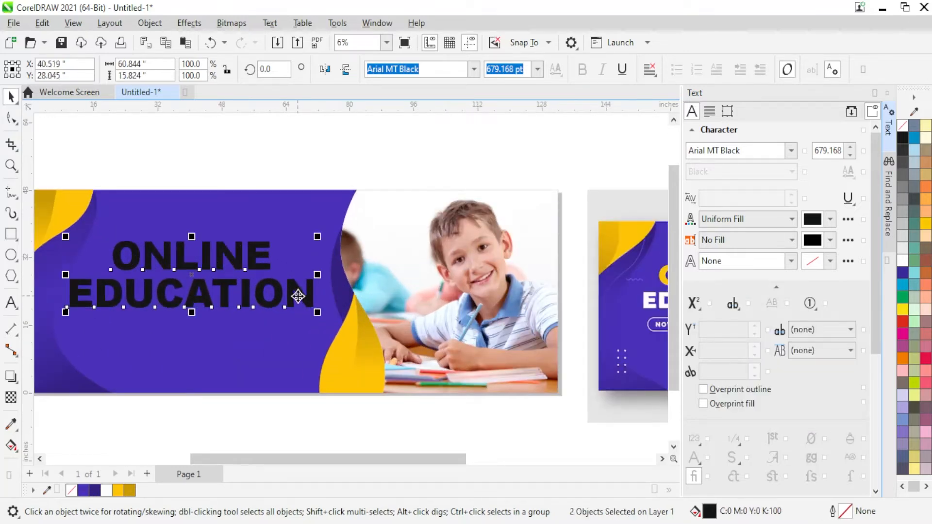
drag(318, 312, 299, 307)
Fill the ONLINE text with the banner's yellow and the EDUCATION text with white
click(235, 268)
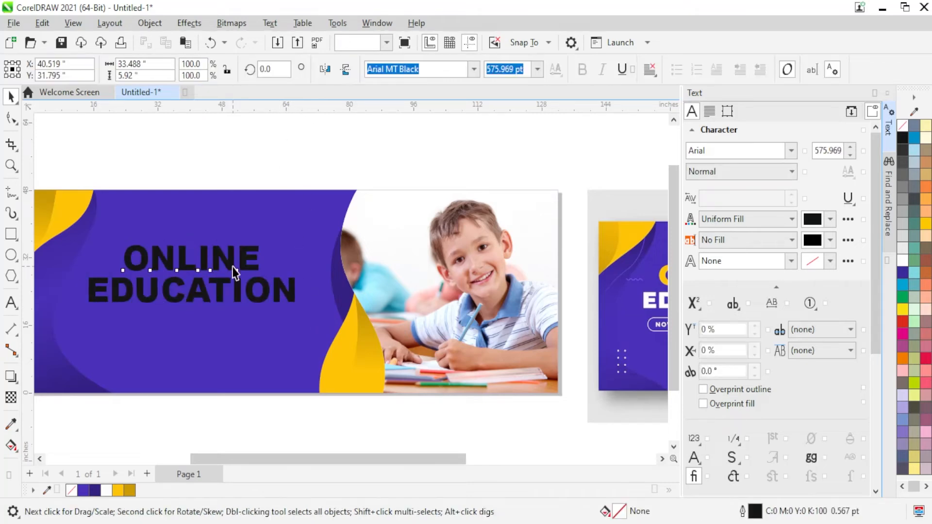
click(117, 491)
click(203, 296)
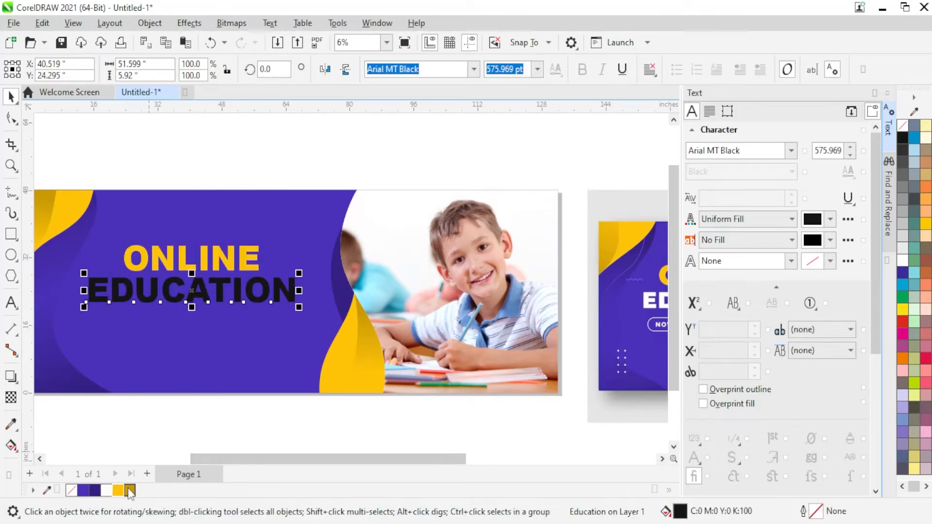
click(106, 491)
scroll(233, 156, down, 1)
click(233, 156)
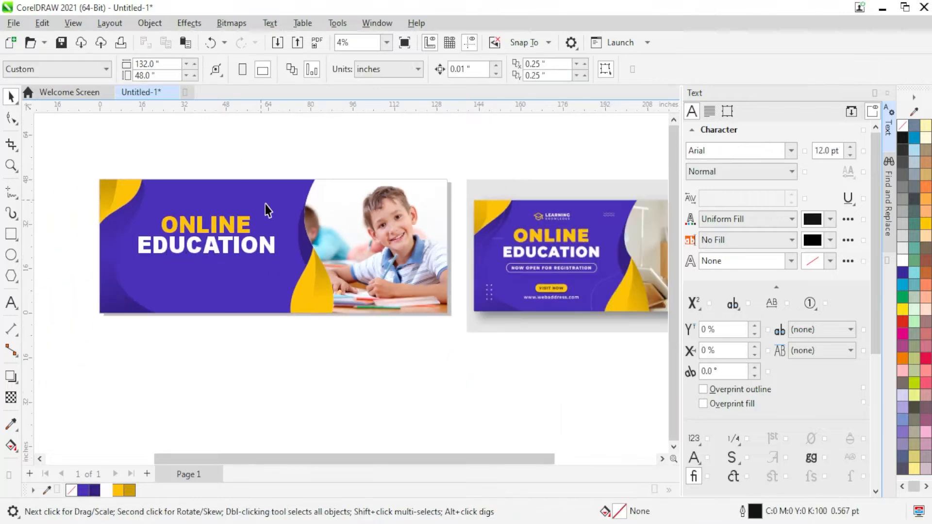
Nudge the EDUCATION line slightly down to widen the gap beneath ONLINE
click(214, 253)
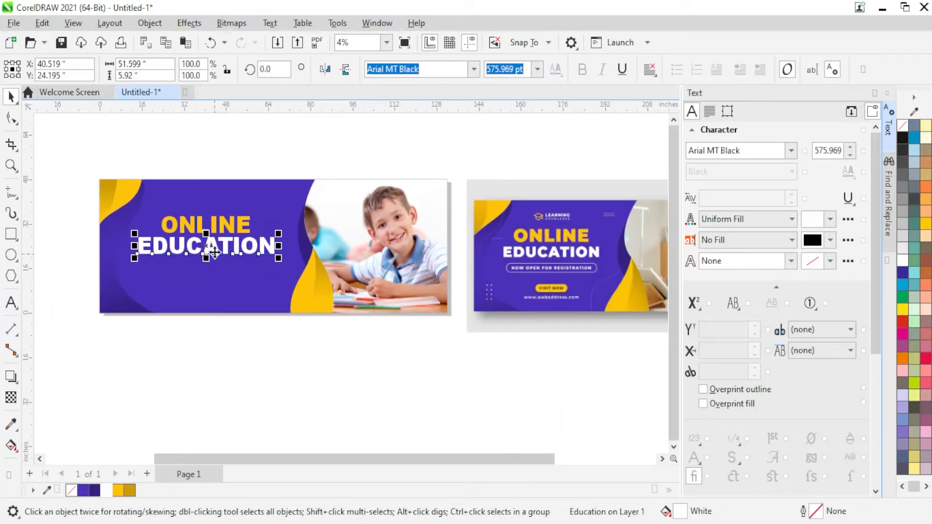
key(Down)
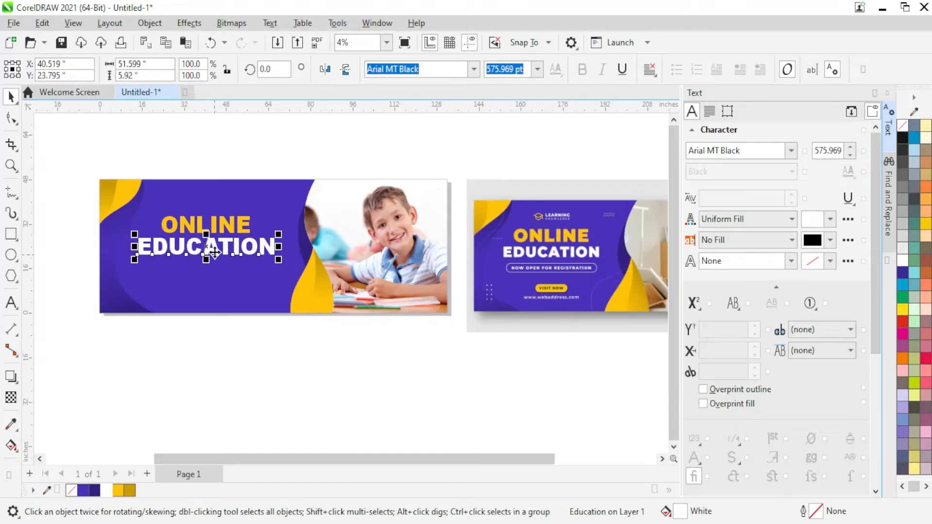
key(Down)
Duplicate EDUCATION directly below and replace the copy's text with NOW OPEN FOR REGISTRATION
right_click(215, 274)
key(F8)
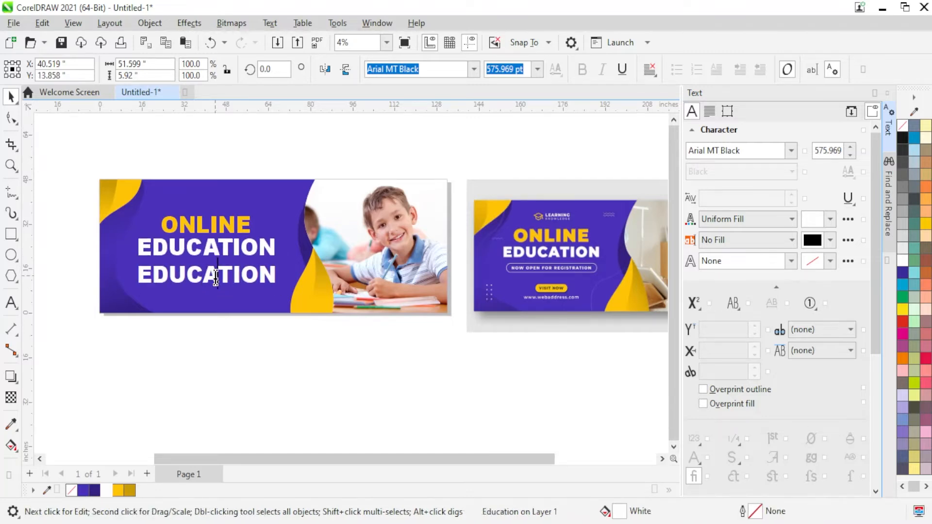
double_click(217, 276)
scroll(218, 276, up, 1)
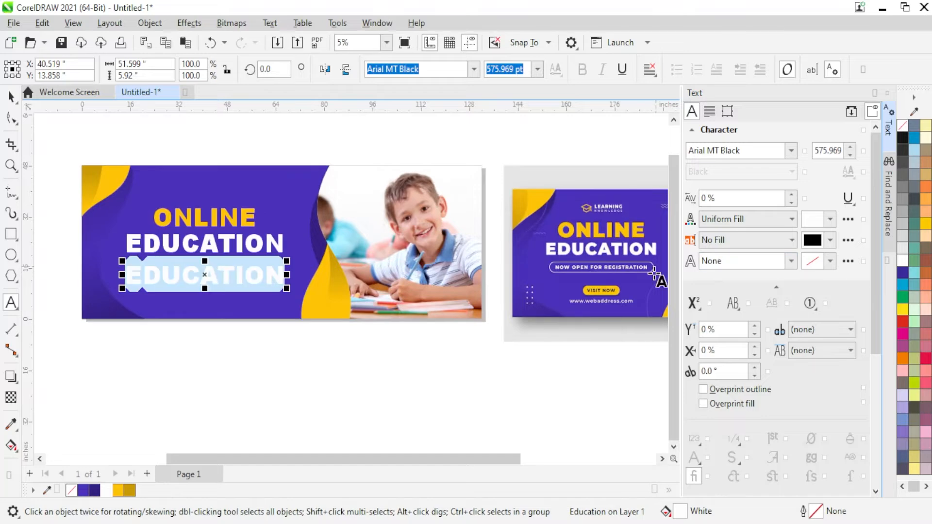
scroll(268, 228, up, 1)
text(NO)
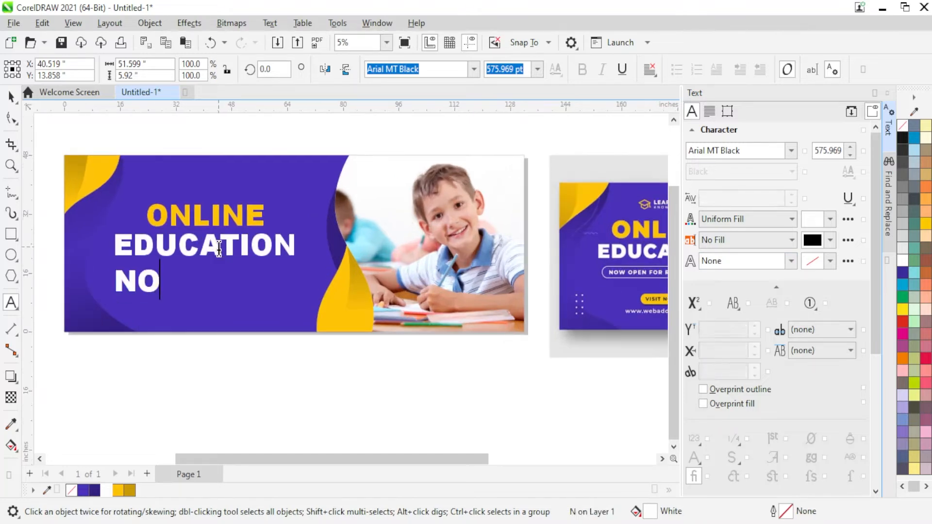
text(W OPEN)
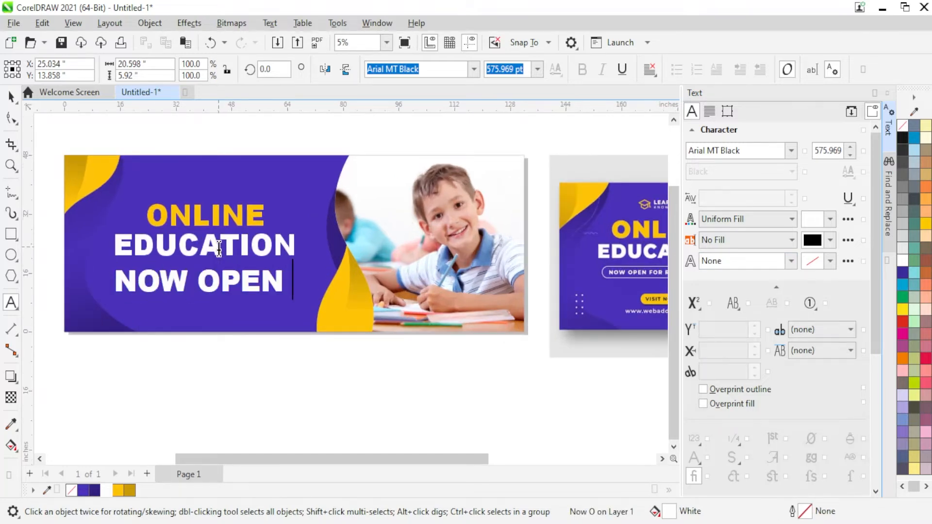
text( FOR)
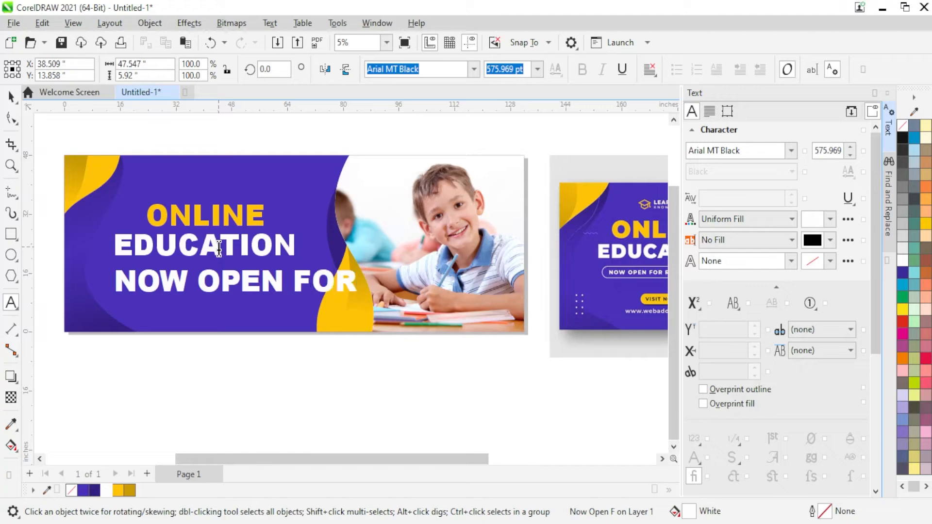
text( REGISTRATION)
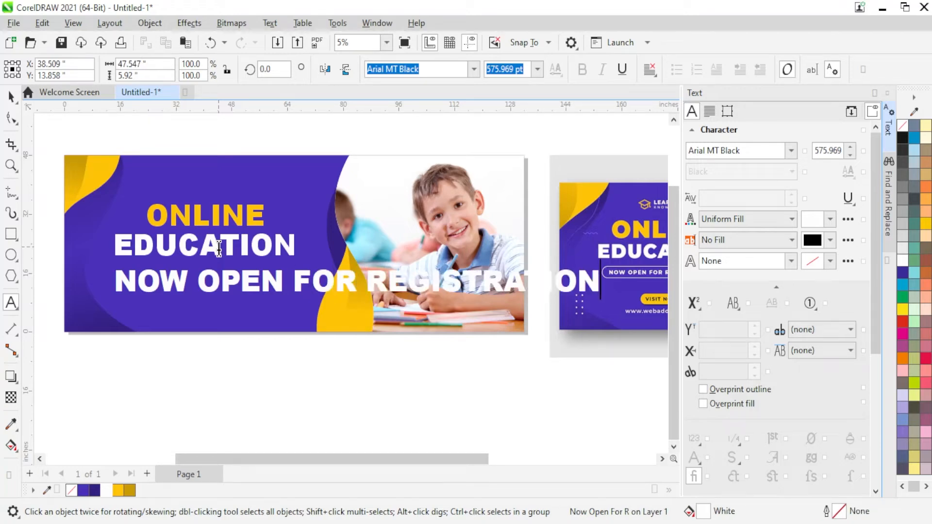
key(Escape)
click(11, 96)
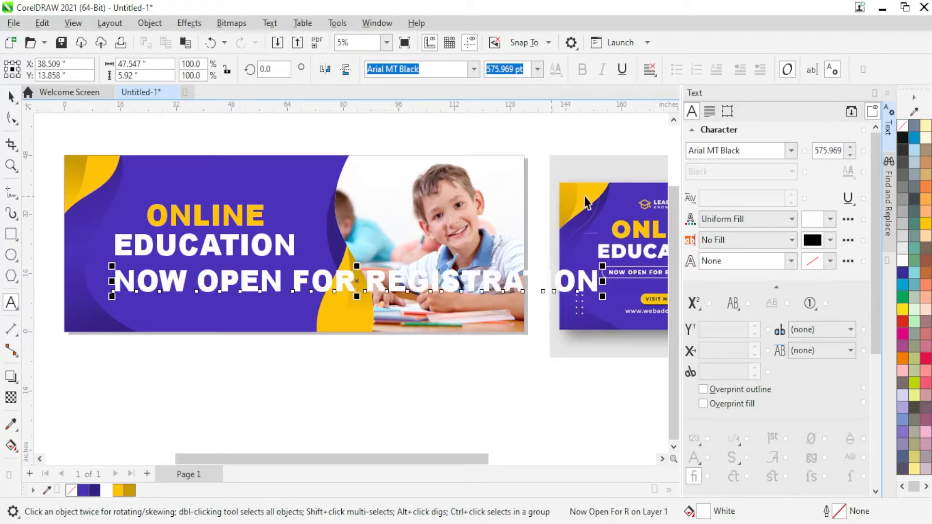
Set the registration line in Arial Bold and scale it down to about 51.2 inches wide beneath EDUCATION
click(758, 150)
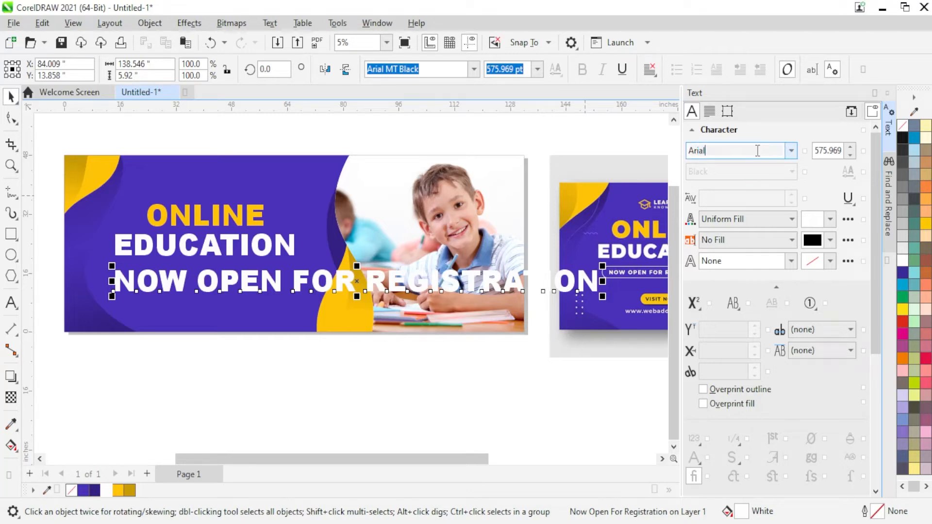
text(Arial)
key(Return)
click(747, 170)
click(743, 211)
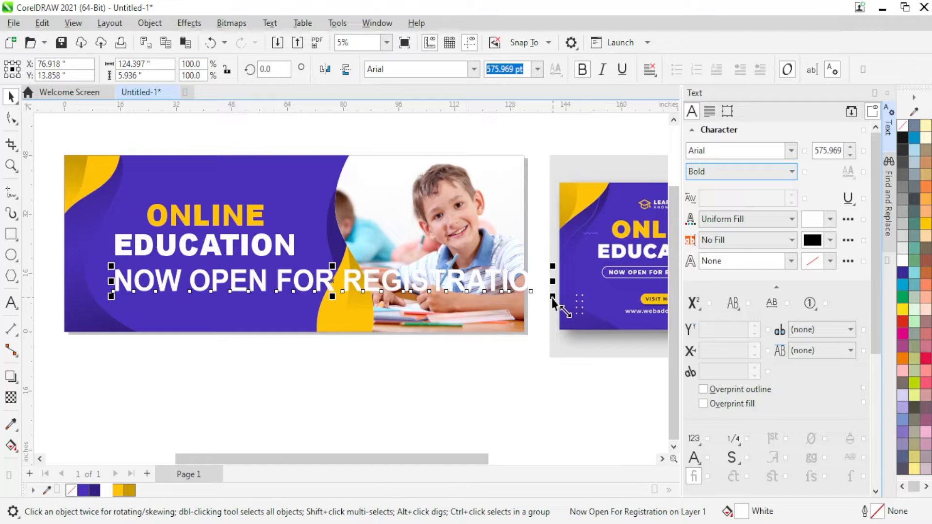
drag(552, 296, 309, 284)
scroll(212, 295, down, 1)
scroll(224, 295, up, 2)
scroll(224, 295, up, 1)
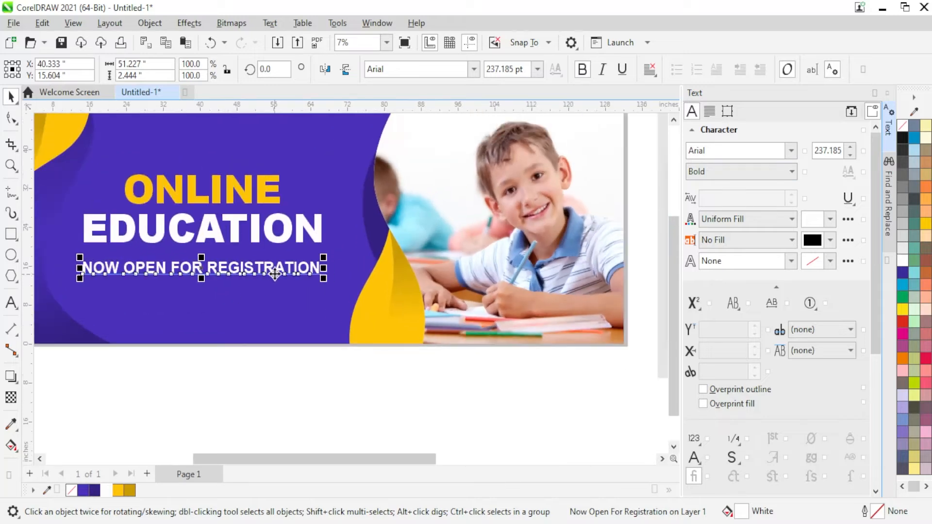
Move the registration line lower and draw a rectangle about 52.3 by 5.4 inches directly beneath EDUCATION
drag(246, 268, 258, 305)
scroll(95, 238, up, 1)
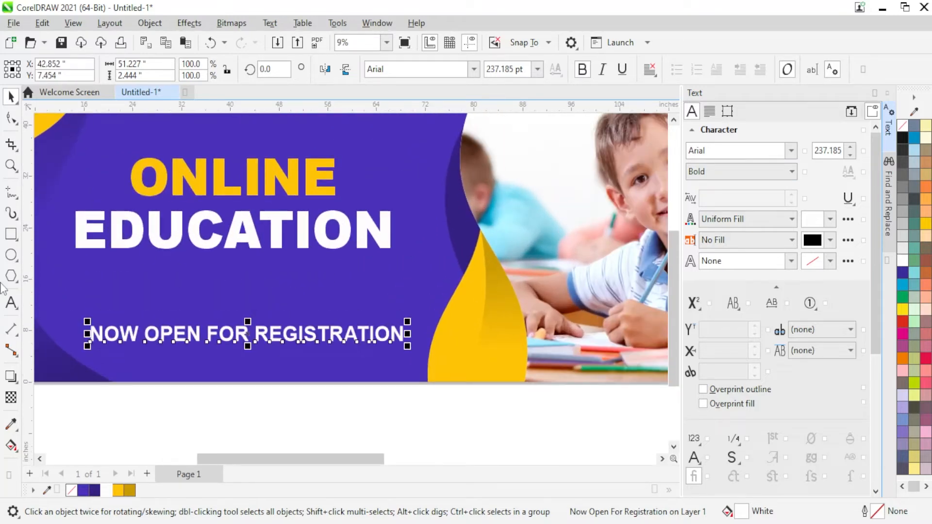
click(10, 234)
drag(73, 261, 393, 296)
scroll(56, 269, up, 2)
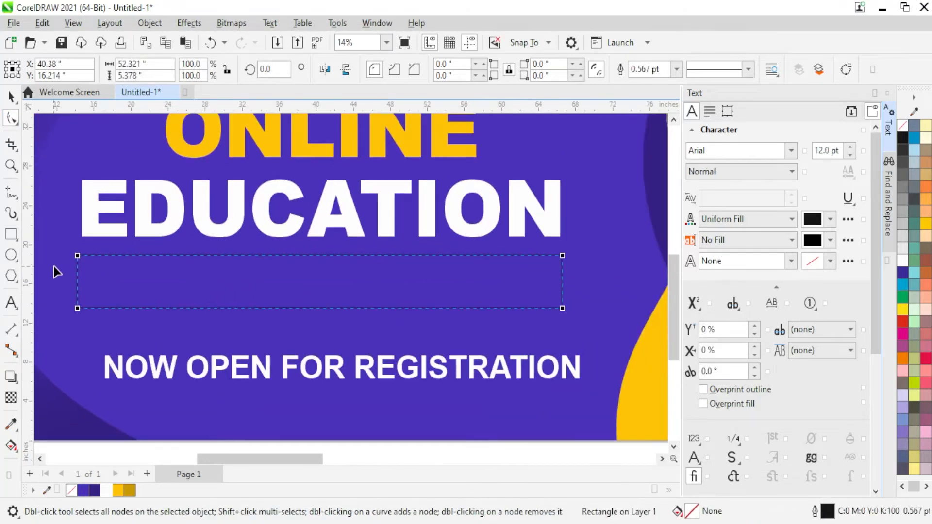
Round the rectangle's corners fully into a pill shape with a 2.689-inch corner radius
scroll(193, 291, down, 3)
scroll(191, 291, up, 3)
scroll(39, 273, up, 2)
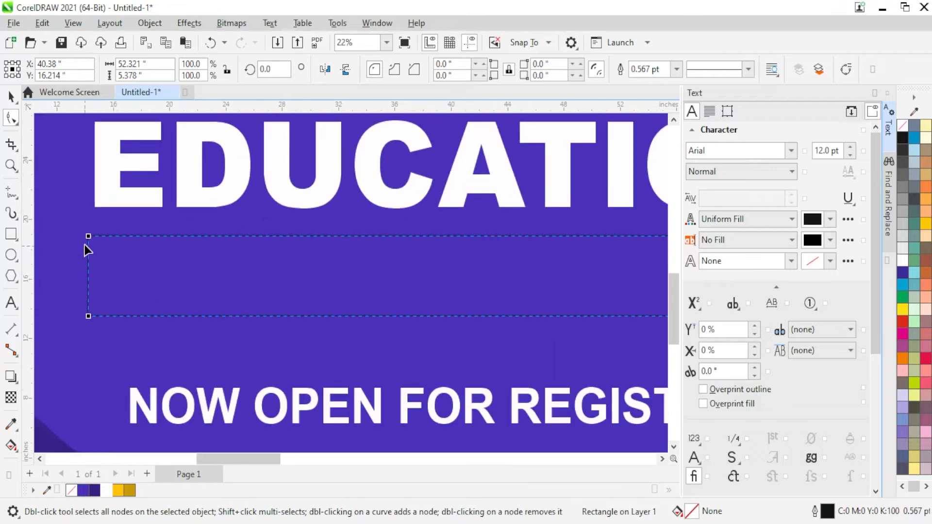
drag(93, 238, 145, 246)
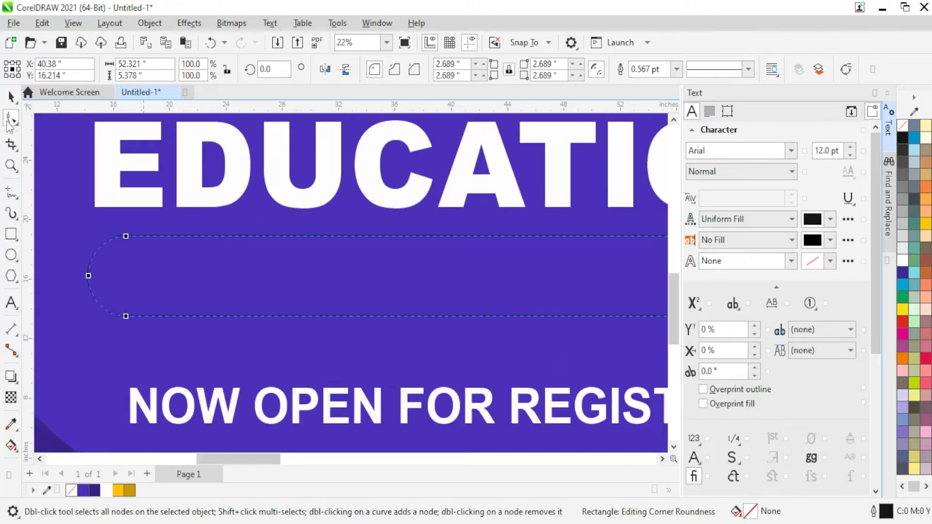
click(10, 97)
scroll(191, 274, down, 2)
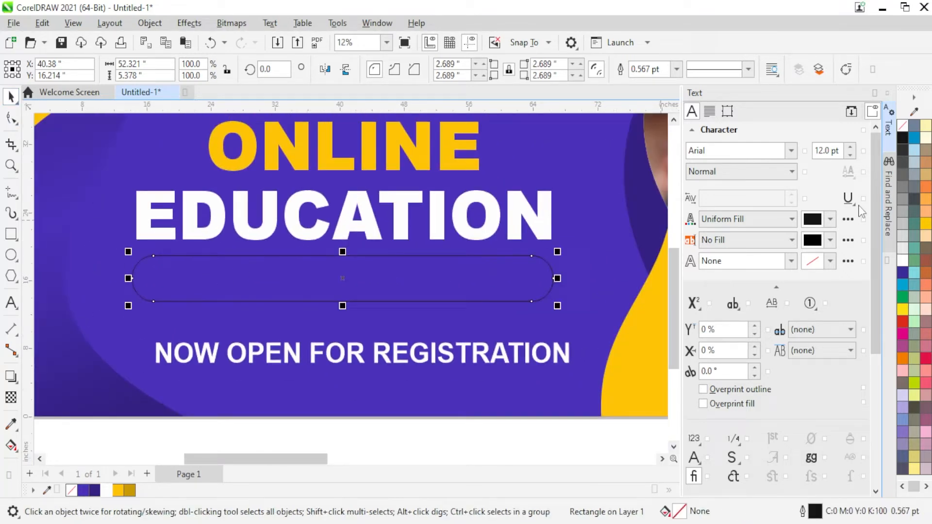
Give the pill shape a white outline 15 points wide
right_click(914, 266)
click(857, 270)
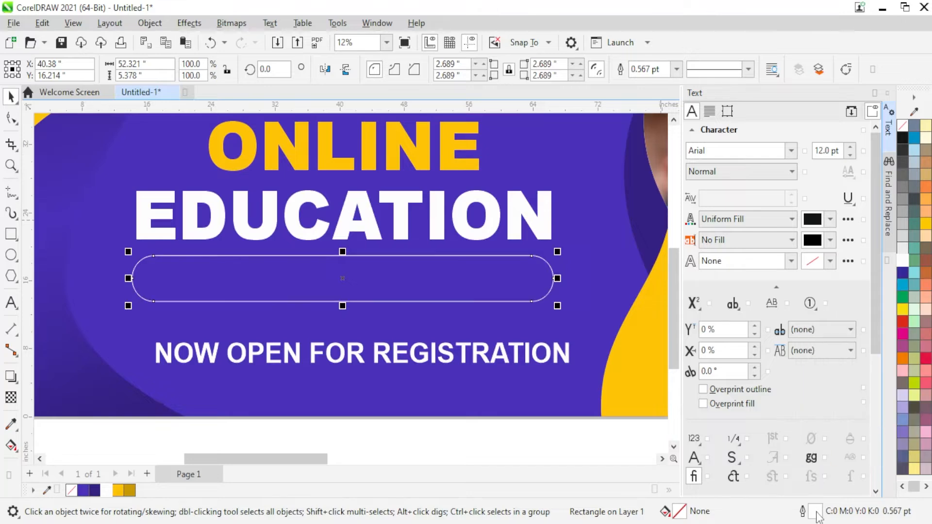
double_click(816, 512)
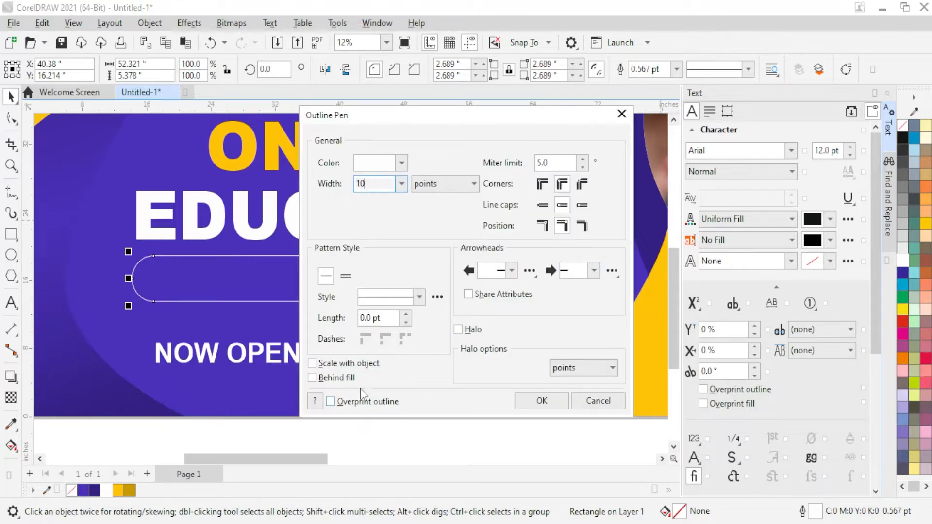
text(10)
click(342, 383)
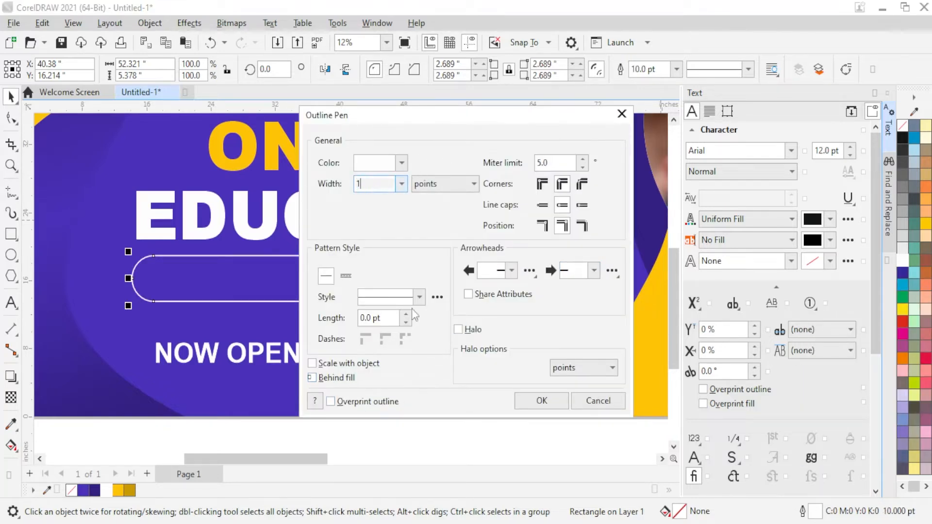
text(15)
click(520, 401)
Move the NOW OPEN FOR REGISTRATION text into the pill shape and shrink it to about 43 inches wide
click(317, 356)
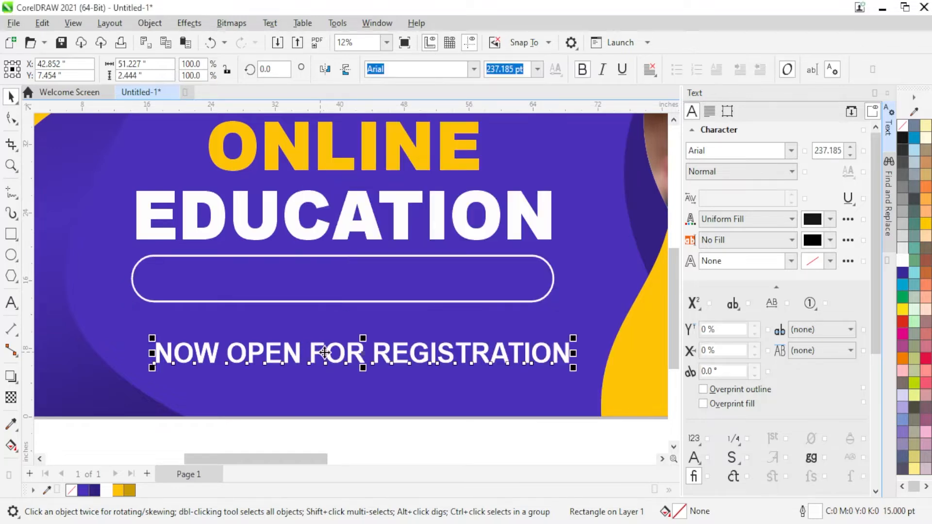
drag(317, 356, 312, 277)
scroll(566, 276, up, 2)
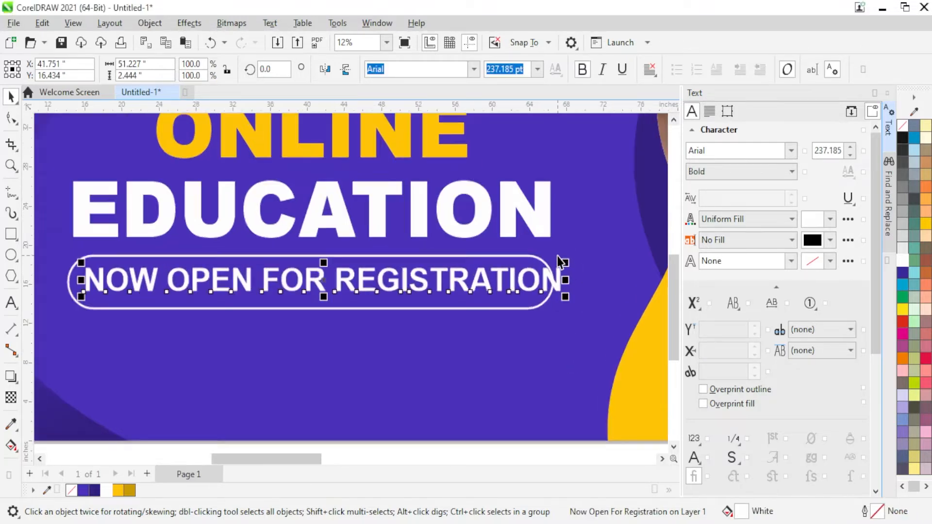
drag(566, 277, 536, 285)
scroll(537, 285, down, 2)
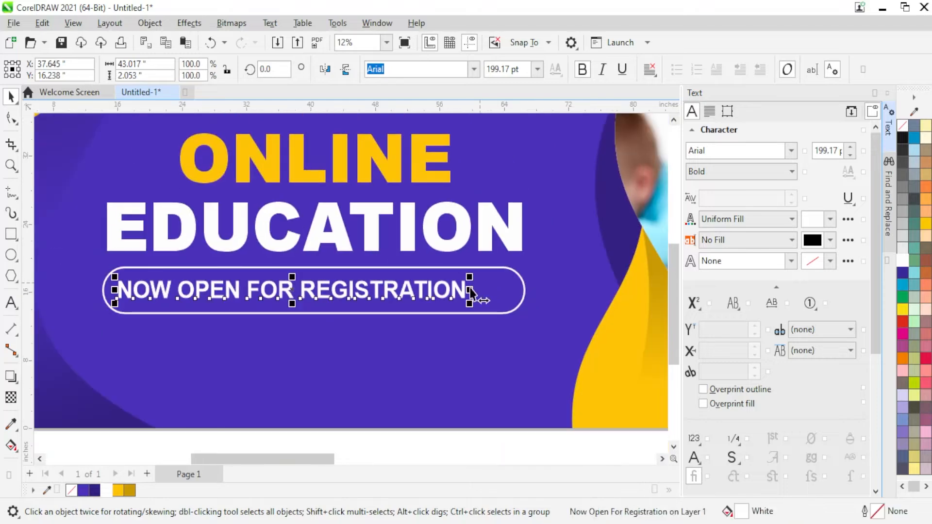
Reduce the height of the outlined registration pill to about 4.3 inches, keeping its full width
click(448, 292)
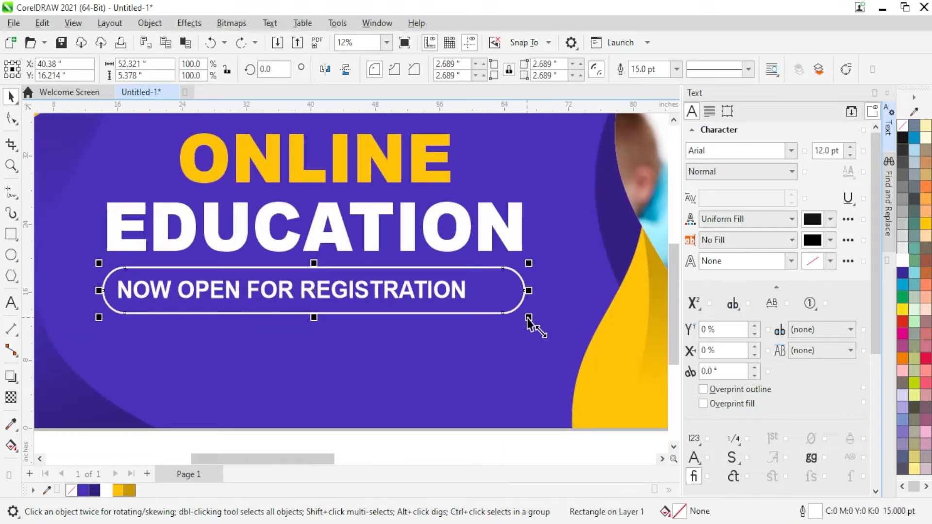
scroll(303, 302, up, 2)
drag(325, 325, 333, 306)
scroll(333, 306, down, 1)
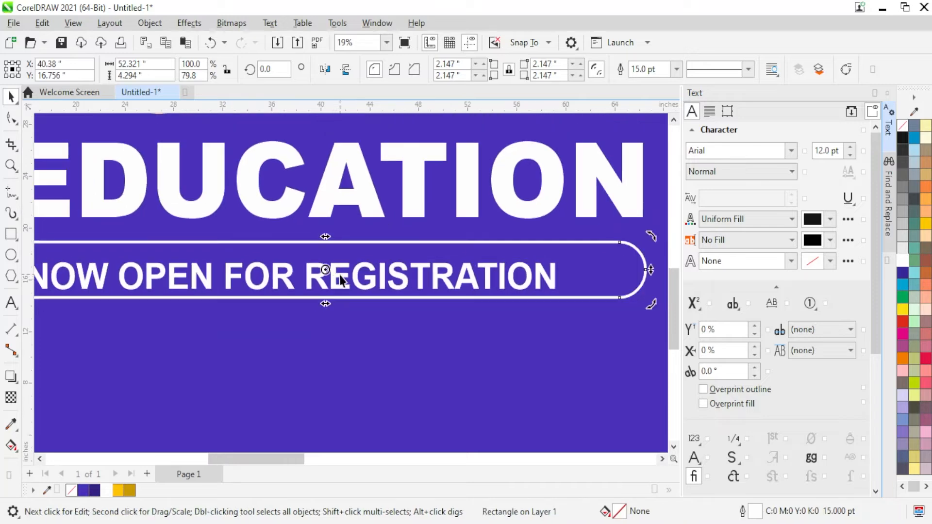
Center the NOW OPEN FOR REGISTRATION text inside its outlined pill, horizontally and vertically
click(340, 274)
scroll(340, 275, down, 2)
shift+click(499, 286)
key(c)
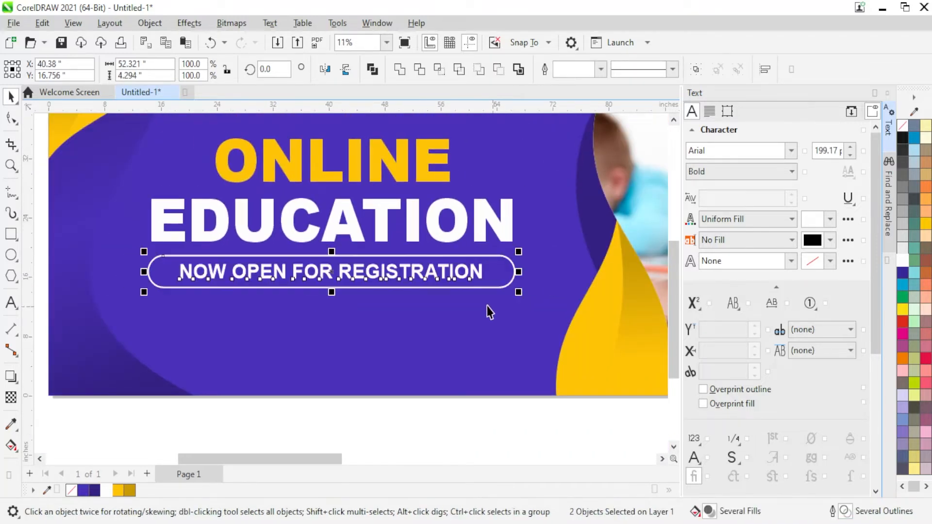
Enlarge the NOW OPEN FOR REGISTRATION text from its center to about 48.8 inches wide
click(481, 277)
scroll(485, 284, up, 2)
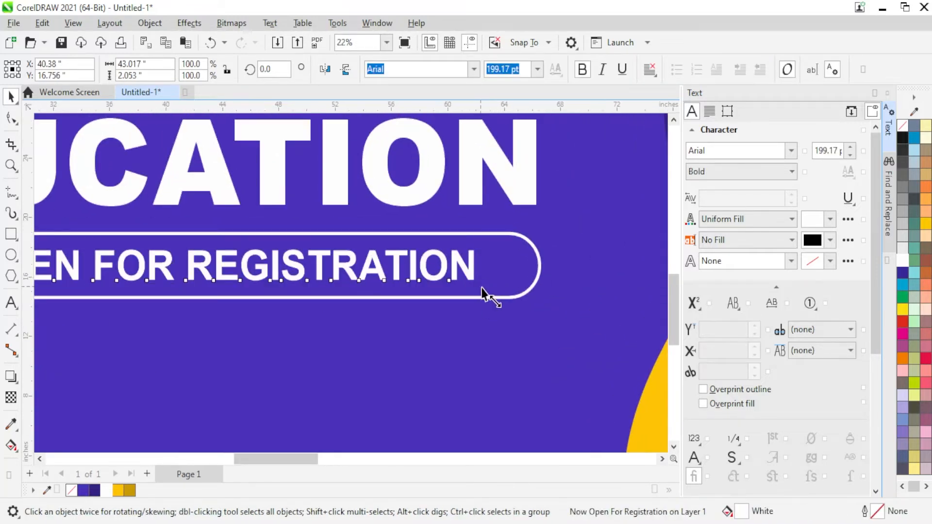
drag(483, 289, 520, 292)
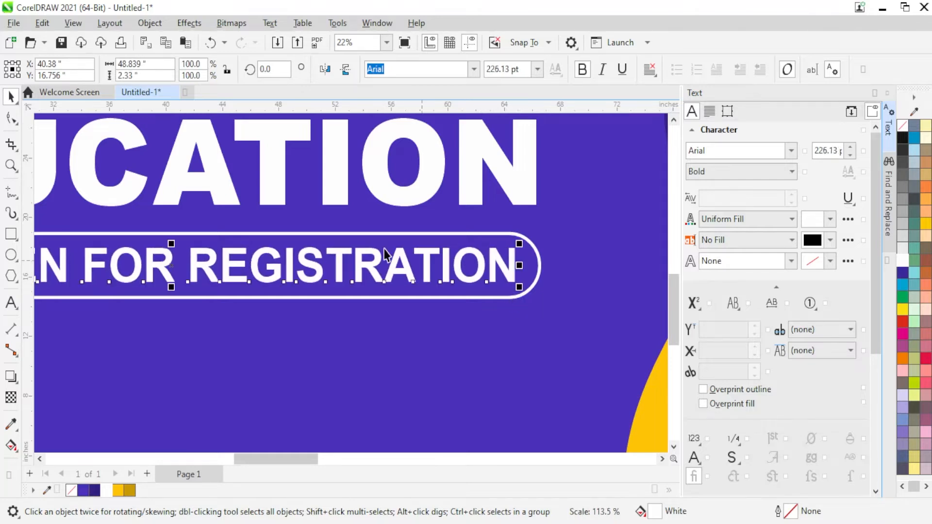
Copy the registration line to the area below the pill and change the copy's text to VISIT NOW
scroll(384, 250, down, 6)
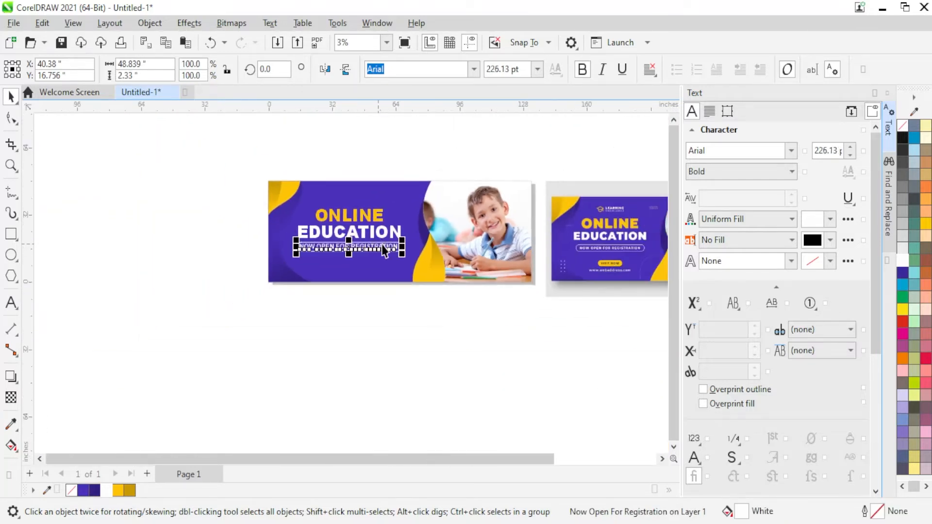
scroll(465, 257, up, 1)
click(315, 349)
scroll(291, 286, down, 2)
scroll(553, 299, up, 3)
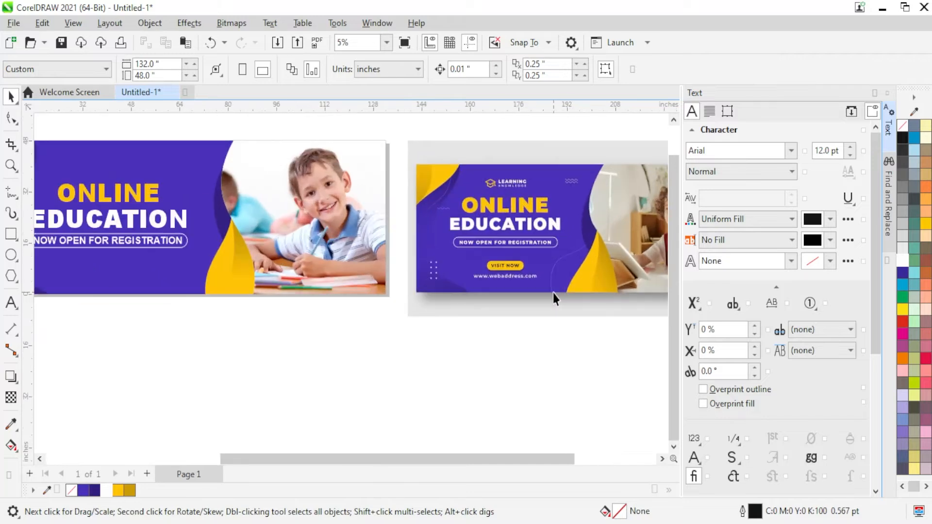
drag(153, 246, 190, 268)
text(VIS)
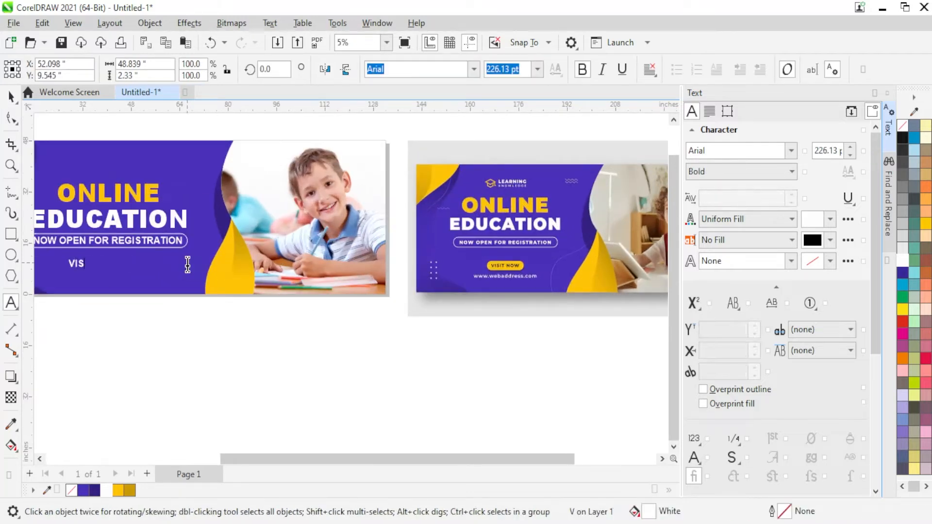
text(IT NOW)
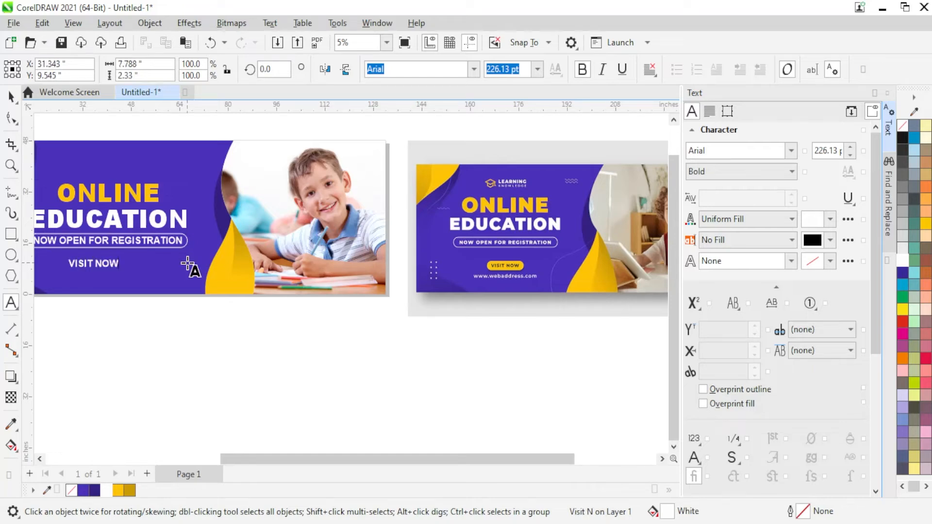
key(Escape)
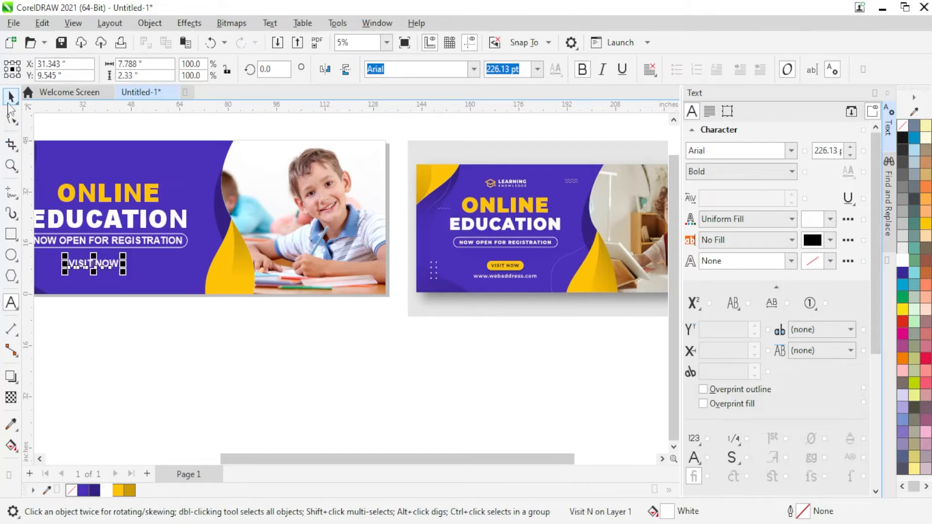
Shrink the VISIT NOW text to about 12.3 inches wide and place it below the registration pill, near the middle
scroll(84, 311, up, 4)
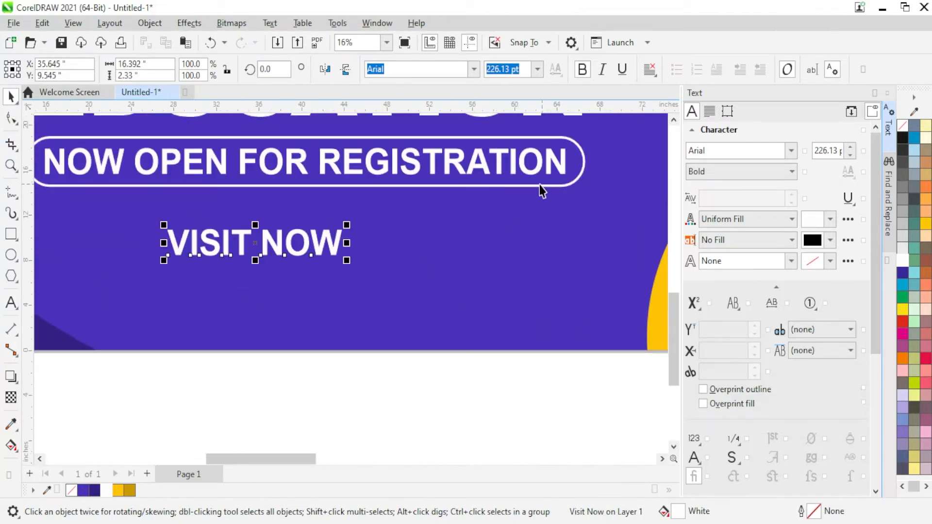
drag(347, 224, 412, 305)
scroll(250, 281, up, 2)
scroll(309, 250, down, 3)
drag(314, 246, 311, 260)
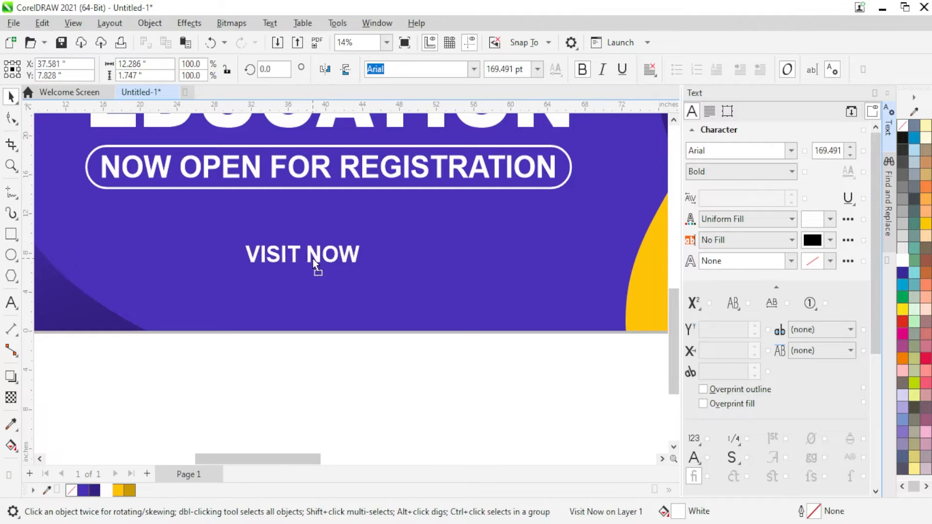
click(12, 234)
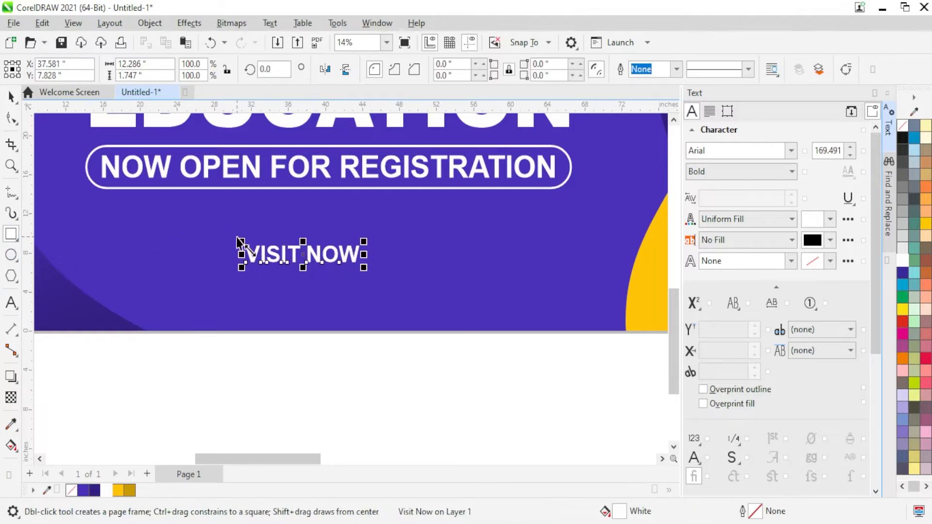
drag(238, 241, 373, 273)
key(ctrl+z)
click(10, 97)
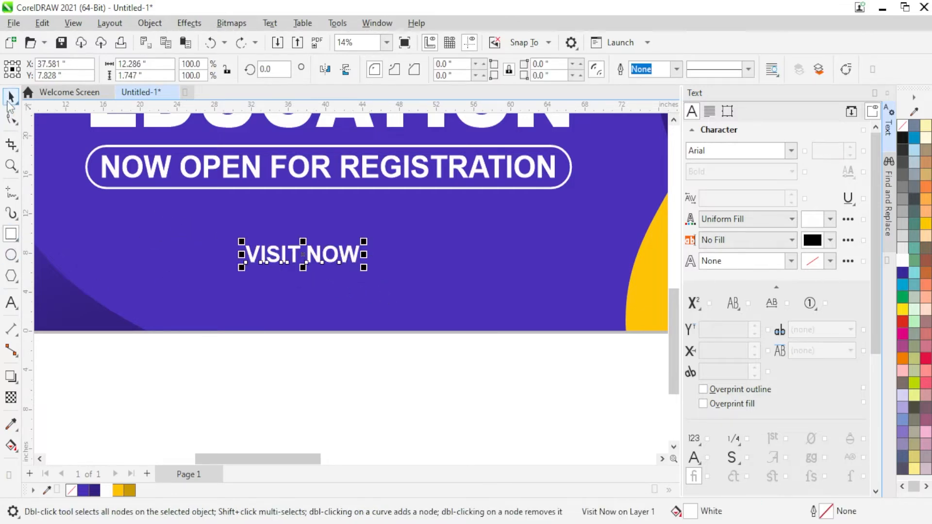
click(312, 379)
Draw a rectangle about 14.3 by 3.3 inches around VISIT NOW and round its corners fully with a 1.66-inch radius
click(16, 239)
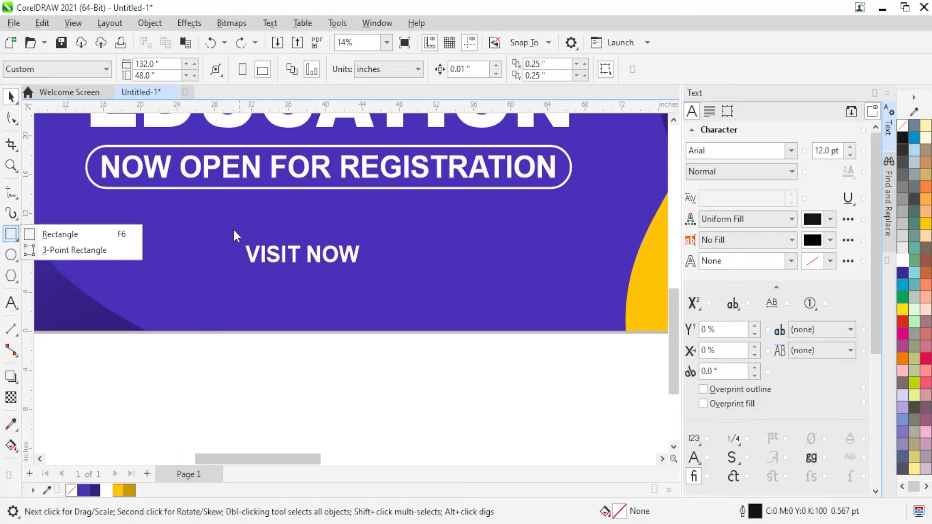
click(60, 234)
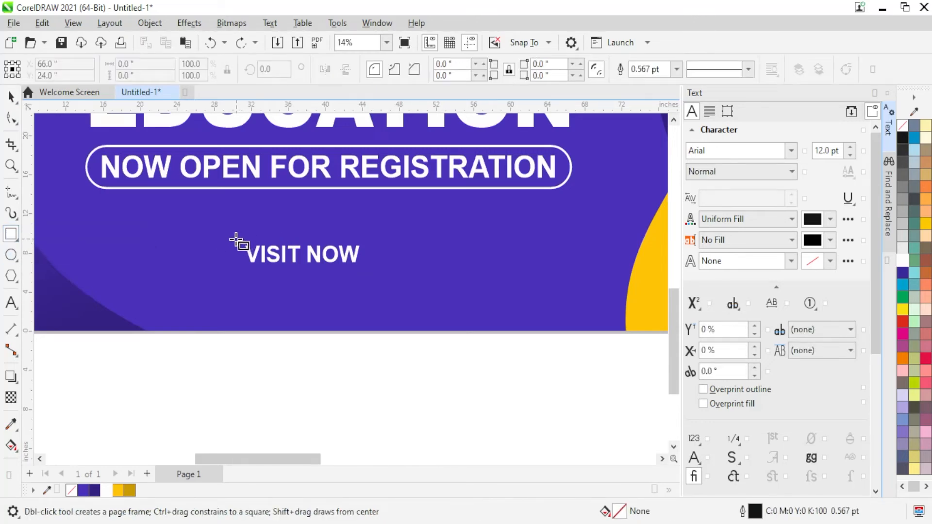
drag(236, 239, 369, 273)
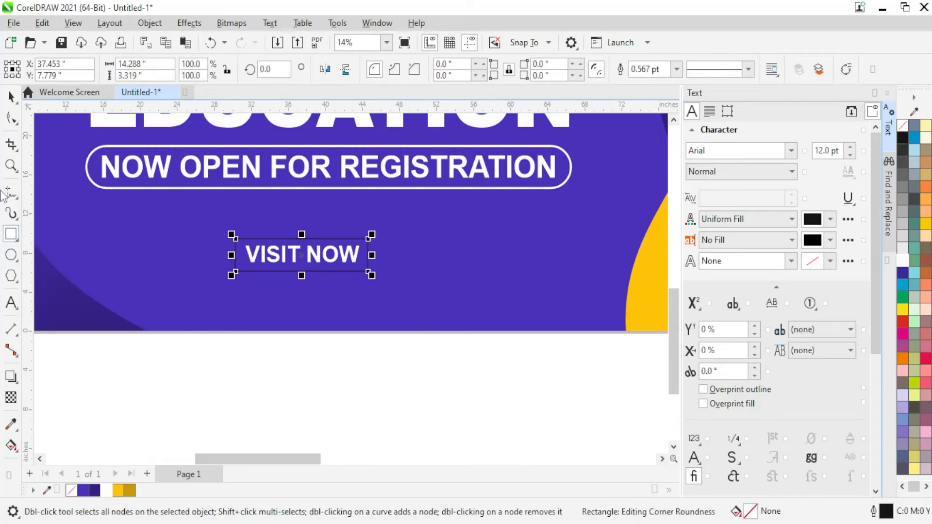
scroll(221, 252, up, 2)
drag(246, 228, 275, 228)
click(11, 96)
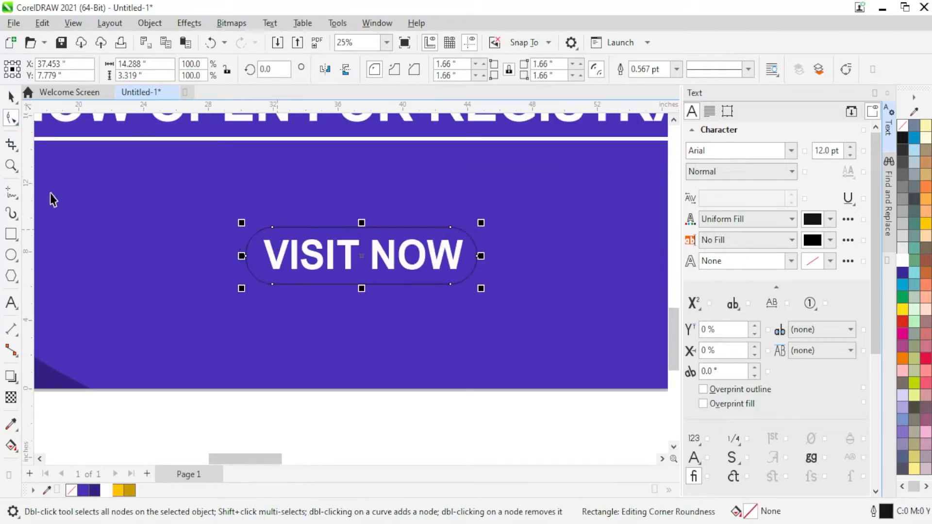
Give the new pill a yellow #FFC408 fill without an outline and place it behind the VISIT NOW text
click(118, 490)
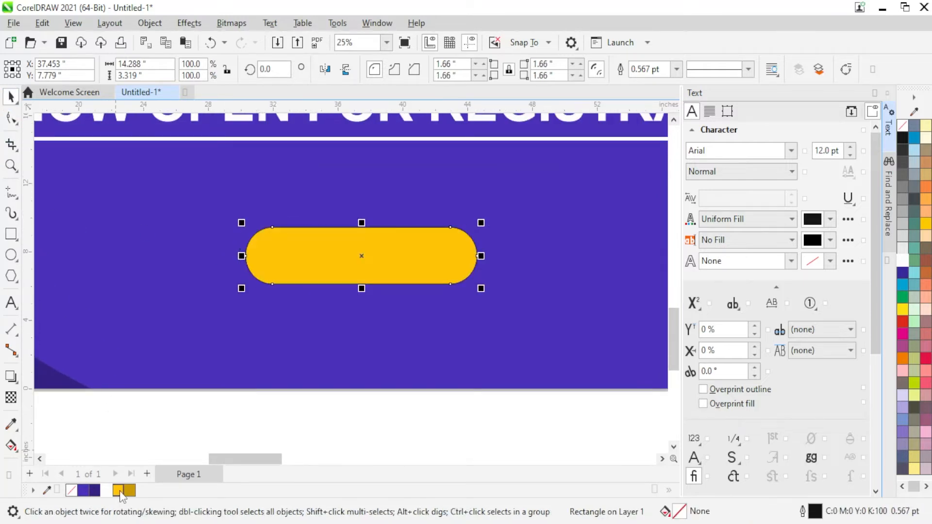
right_click(68, 492)
click(103, 295)
key(ctrl+Page_Down)
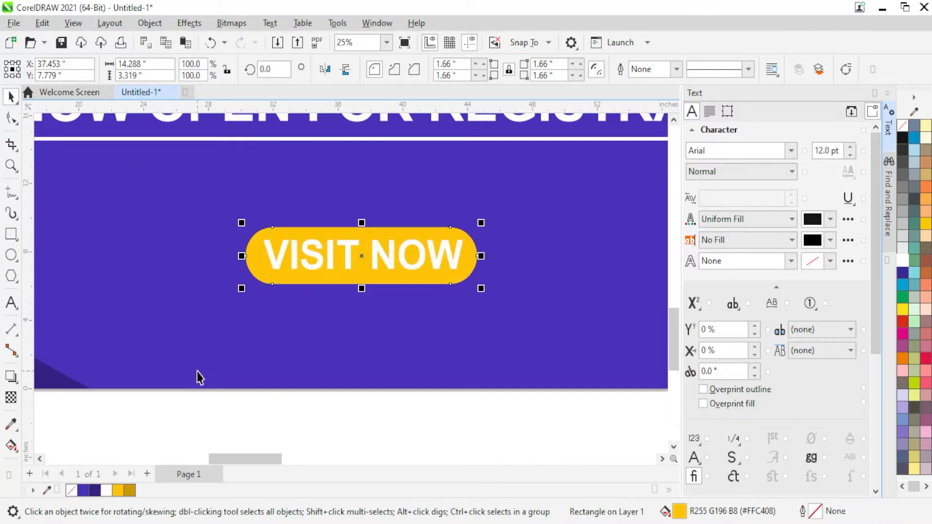
Center the VISIT NOW text on the yellow pill, horizontally and vertically
click(447, 257)
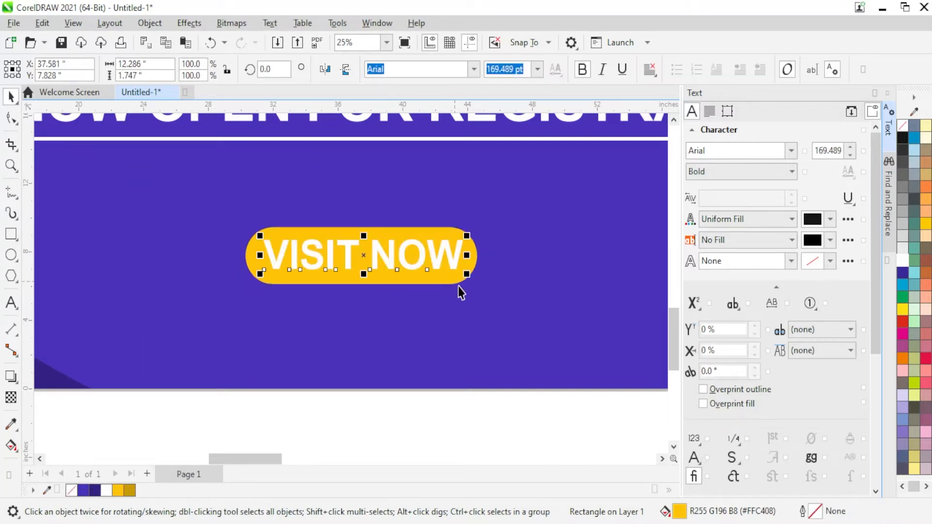
shift+click(469, 267)
scroll(164, 308, down, 2)
scroll(302, 307, down, 3)
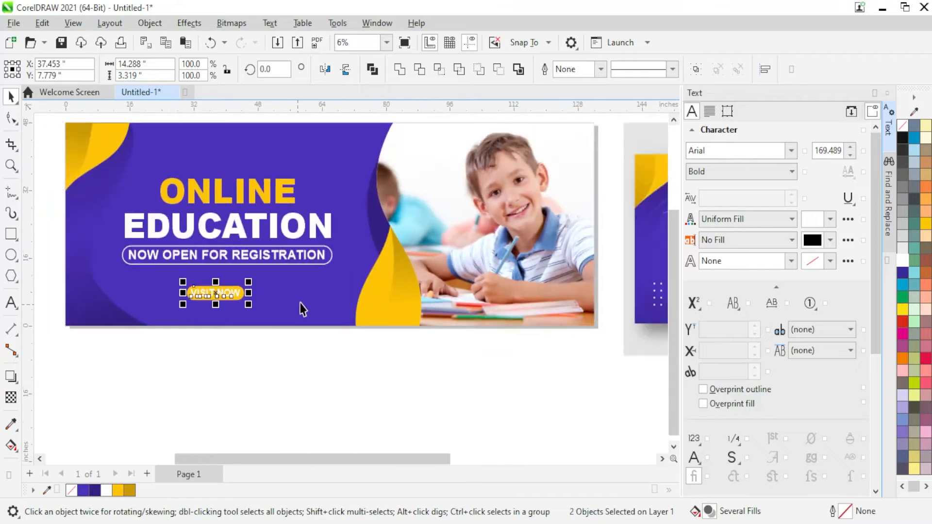
Recolor the VISIT NOW text black to match the button in the reference banner
scroll(614, 328, right, 2)
scroll(613, 327, up, 3)
scroll(626, 297, down, 2)
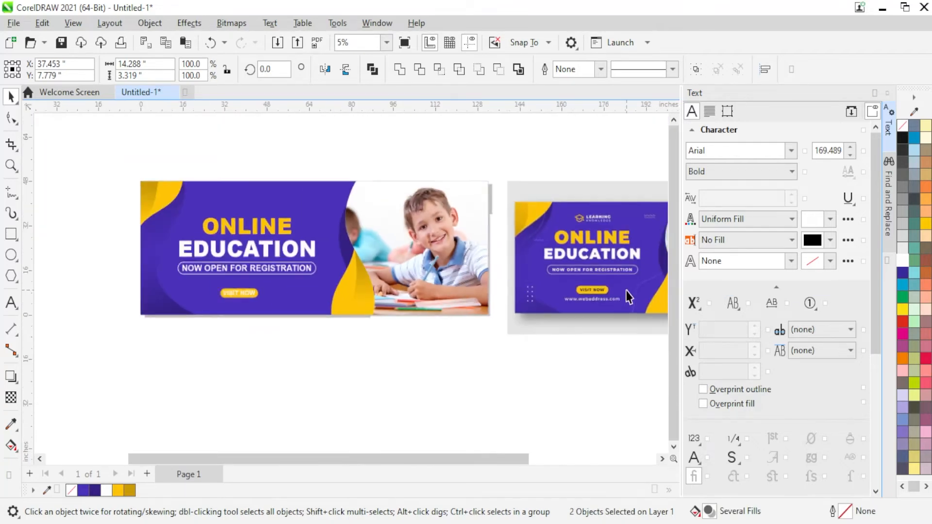
scroll(222, 344, up, 2)
click(266, 347)
scroll(196, 266, up, 2)
scroll(196, 266, up, 2)
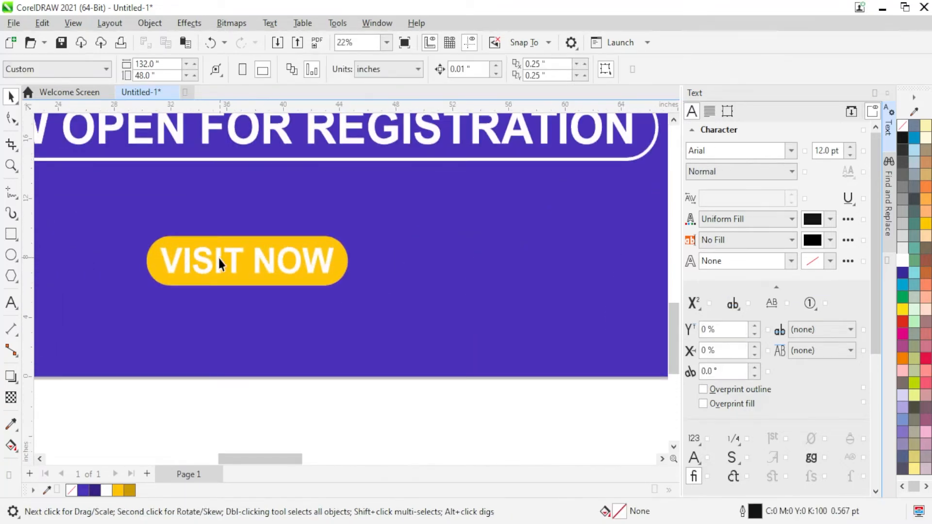
click(206, 266)
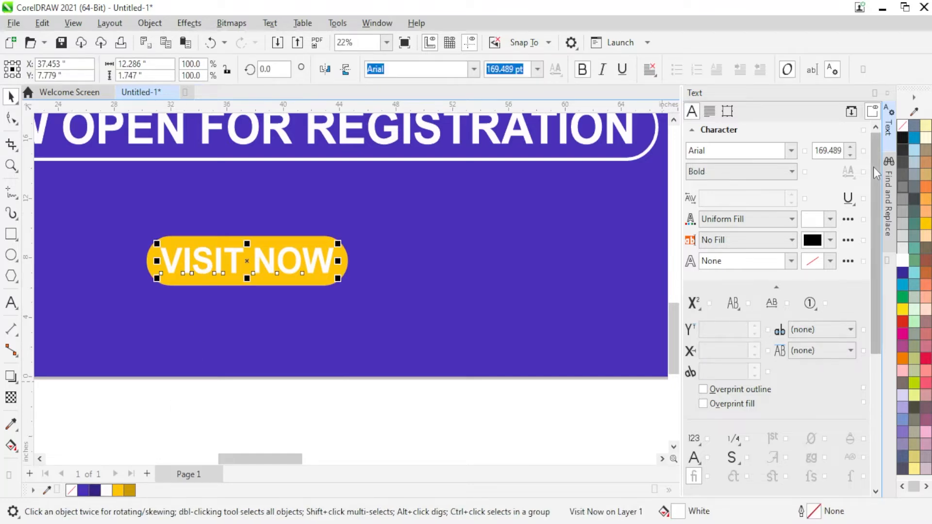
click(902, 138)
scroll(252, 297, down, 2)
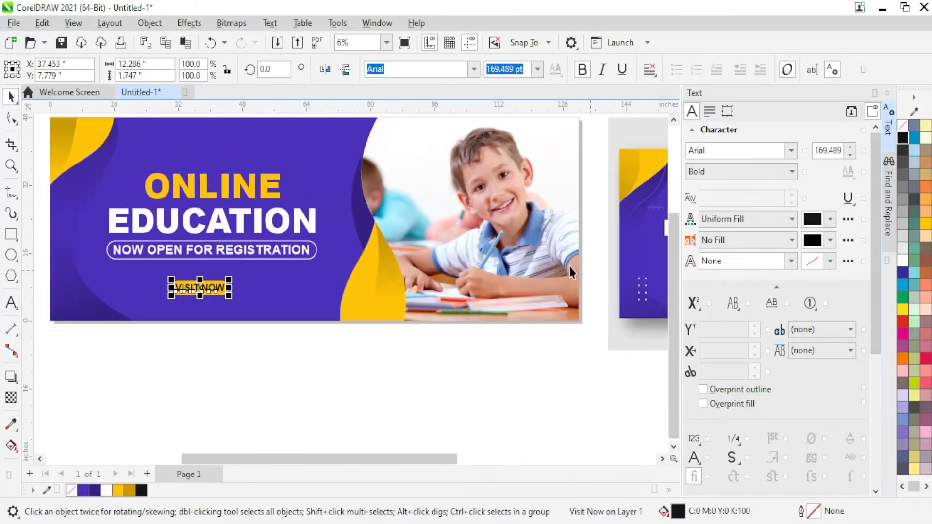
Duplicate the yellow button pill and fill the copy with dark purple #342081
scroll(569, 266, down, 1)
scroll(532, 289, up, 3)
scroll(563, 277, down, 2)
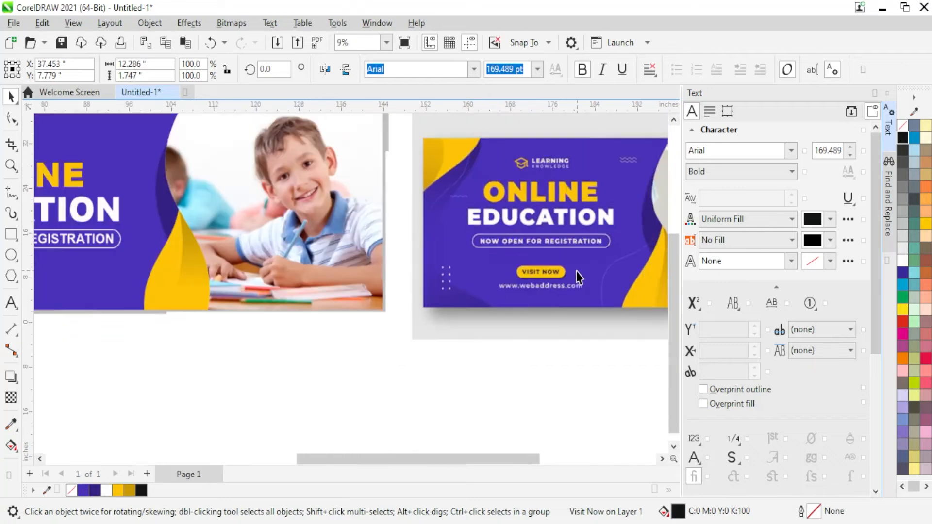
scroll(60, 304, up, 4)
scroll(152, 316, down, 2)
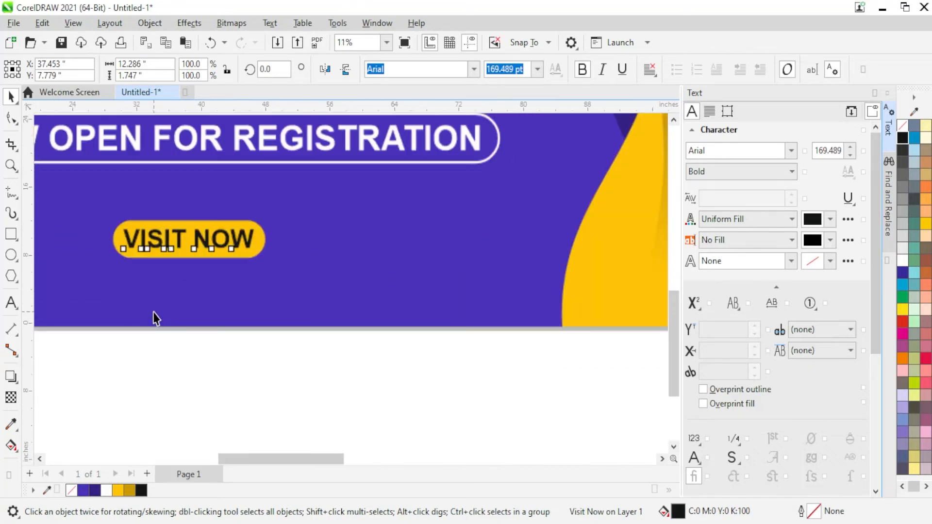
scroll(238, 383, up, 3)
click(320, 204)
key(Up)
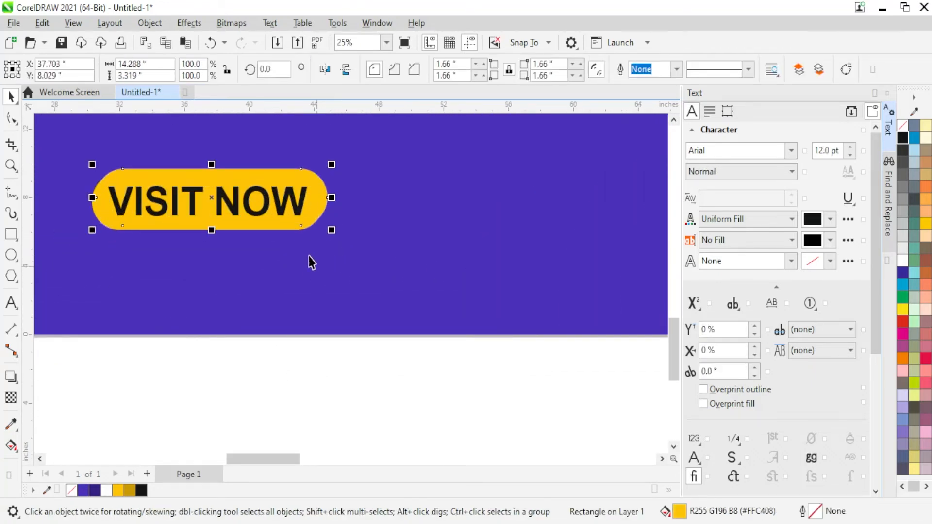
click(94, 491)
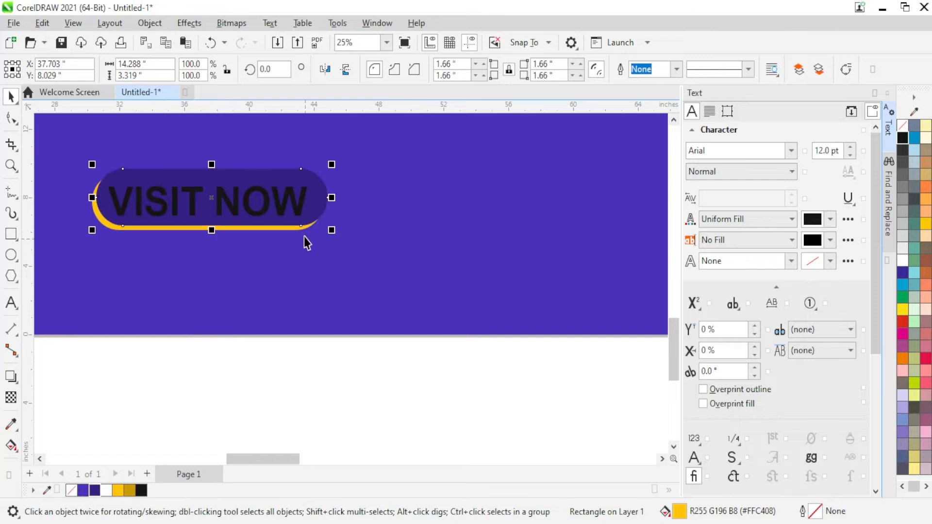
Move the dark purple copy clear of the button, then align its center with the yellow pill's center in both directions
drag(313, 184, 346, 265)
shift+click(314, 208)
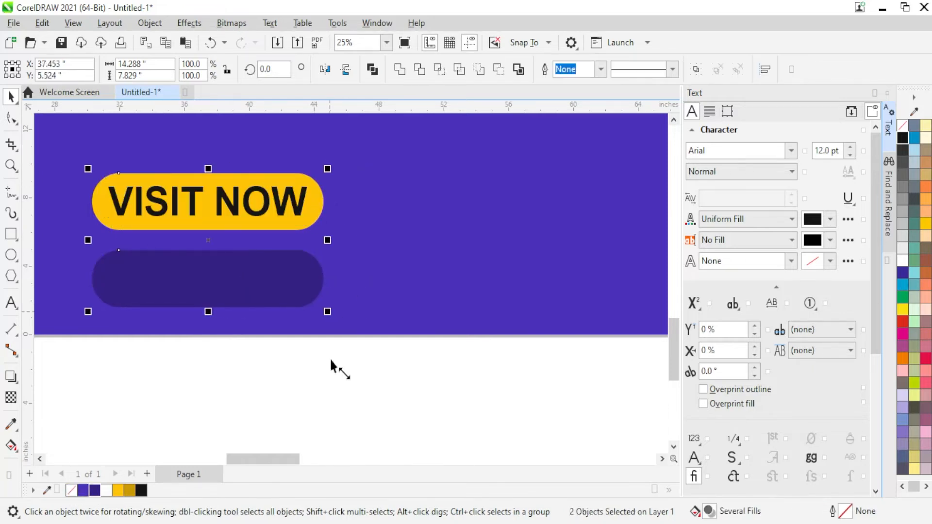
key(e)
key(c)
click(326, 378)
Place the dark purple pill behind the yellow one and nudge it down about 0.34 inch as a shadow
click(312, 215)
key(ctrl+Page_Down)
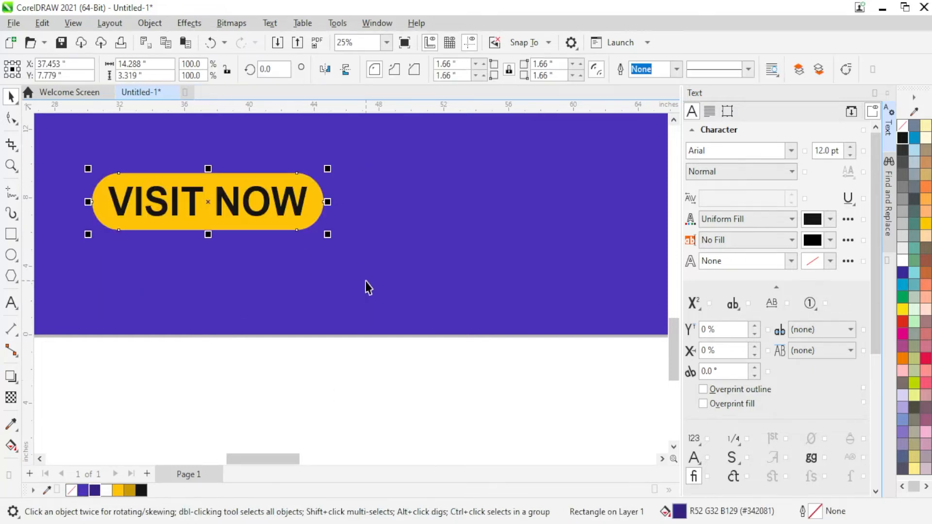
key(Down)
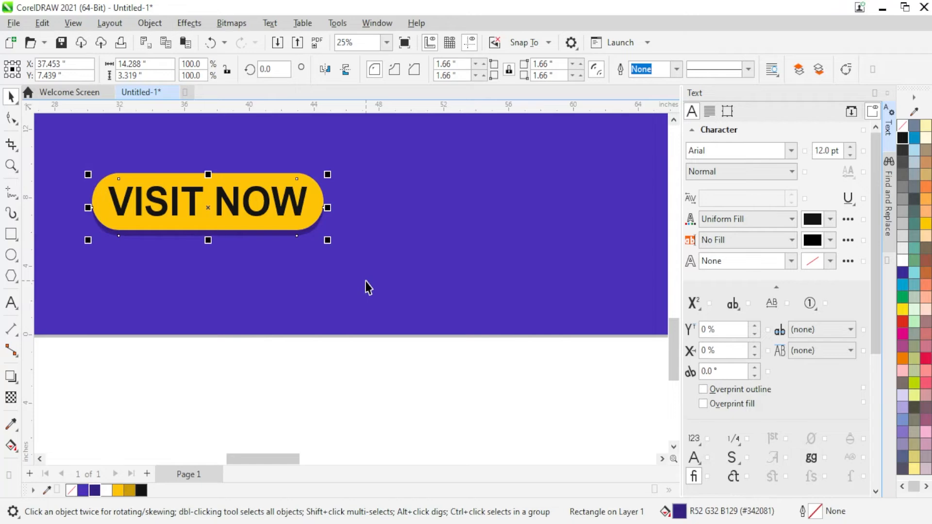
click(342, 376)
Group the VISIT NOW text, yellow pill and dark purple shadow into one button
scroll(302, 334, down, 4)
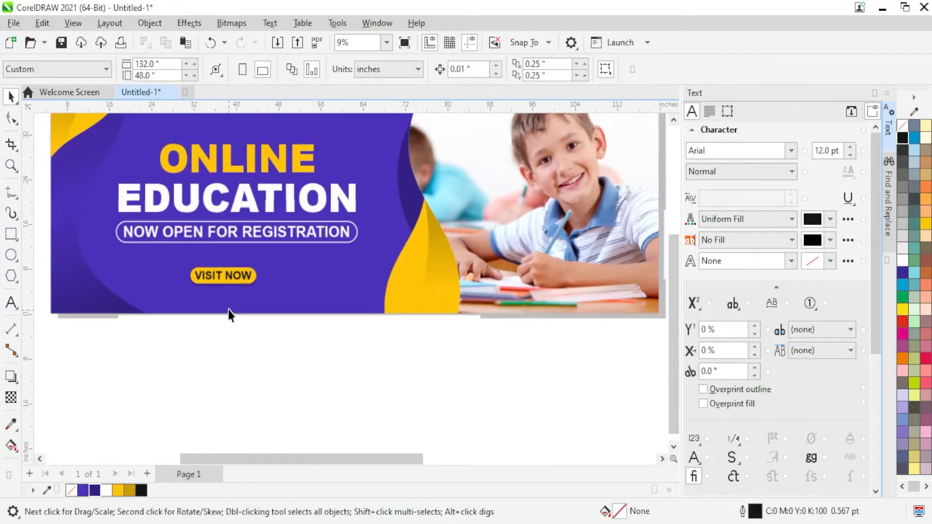
drag(182, 295, 183, 261)
key(ctrl+g)
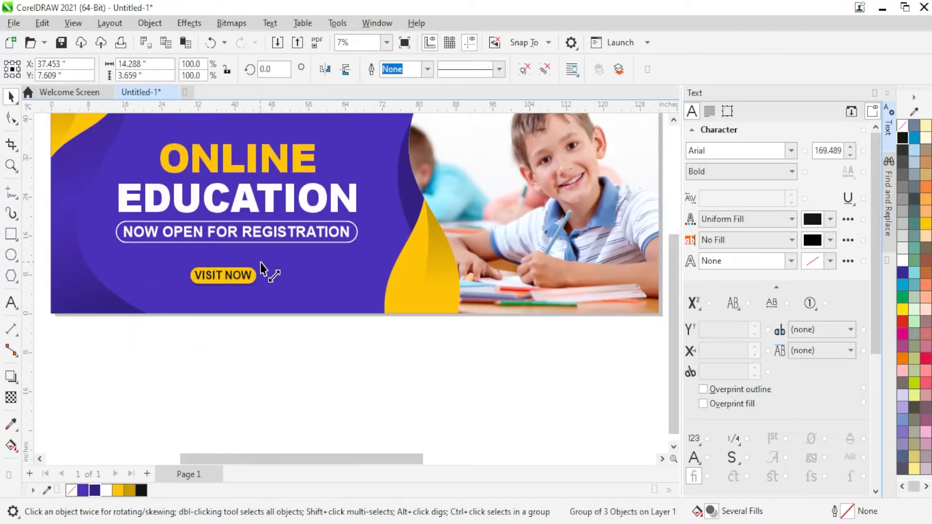
Enlarge the VISIT NOW button group to about 16.4 by 4.2 inches, move it up slightly and center it horizontally under the registration pill
drag(270, 261, 272, 262)
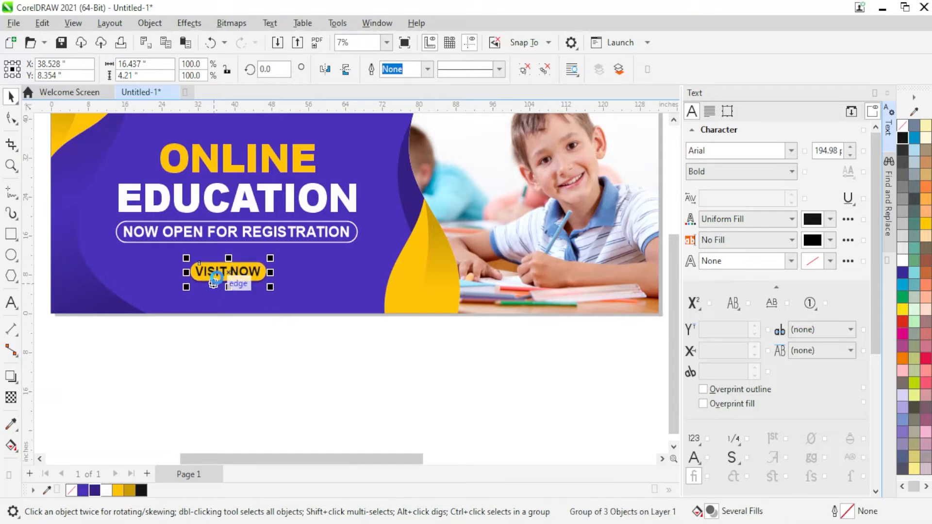
scroll(218, 282, up, 2)
drag(231, 264, 232, 257)
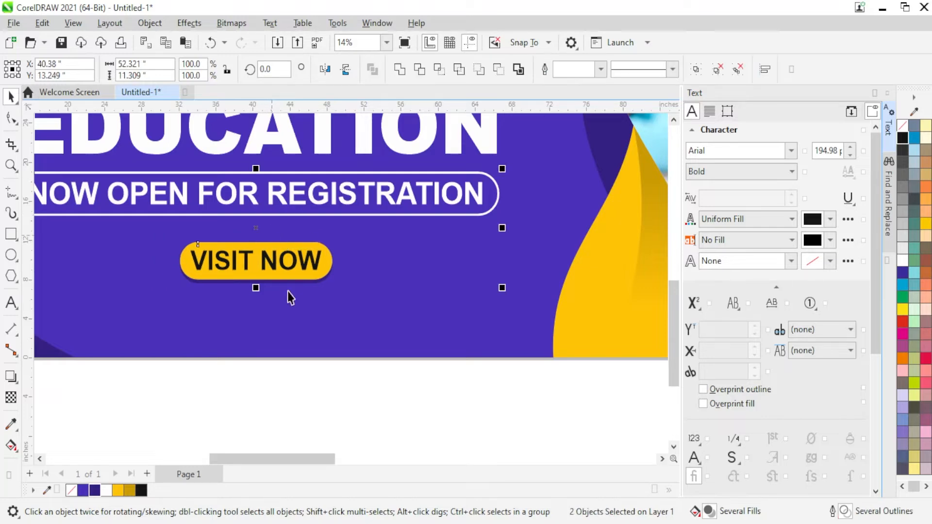
key(Escape)
scroll(186, 310, down, 5)
scroll(199, 313, up, 2)
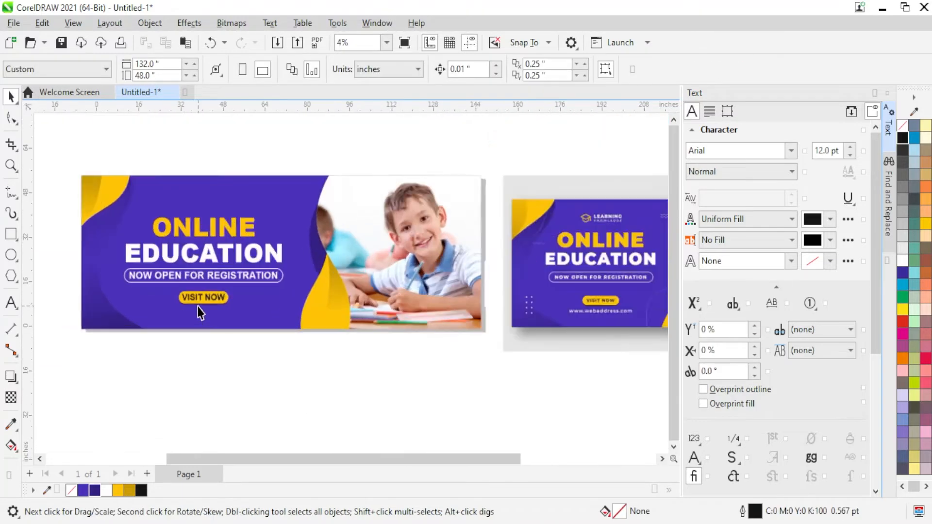
Ungroup all objects of the VISIT NOW button
click(196, 296)
right_click(198, 296)
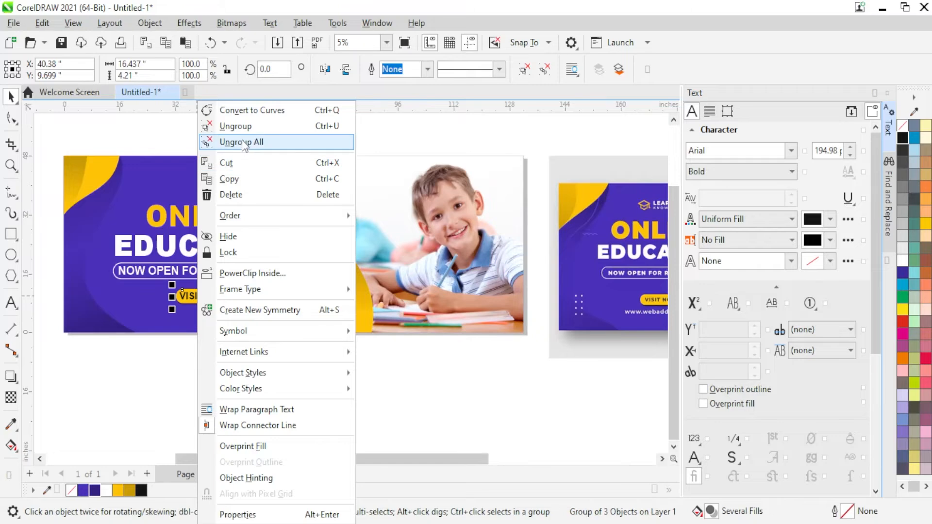
click(241, 142)
click(157, 343)
scroll(177, 319, up, 4)
drag(252, 261, 240, 292)
double_click(243, 291)
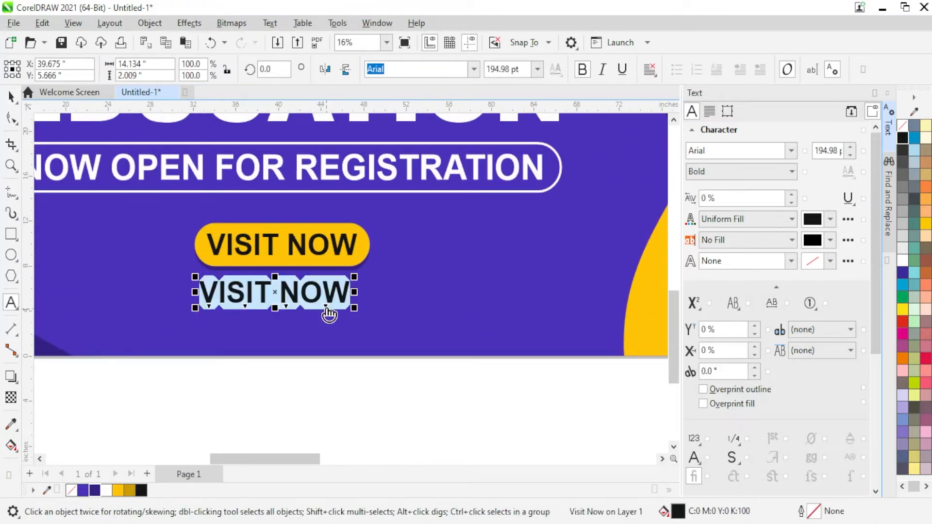
text(www.WE)
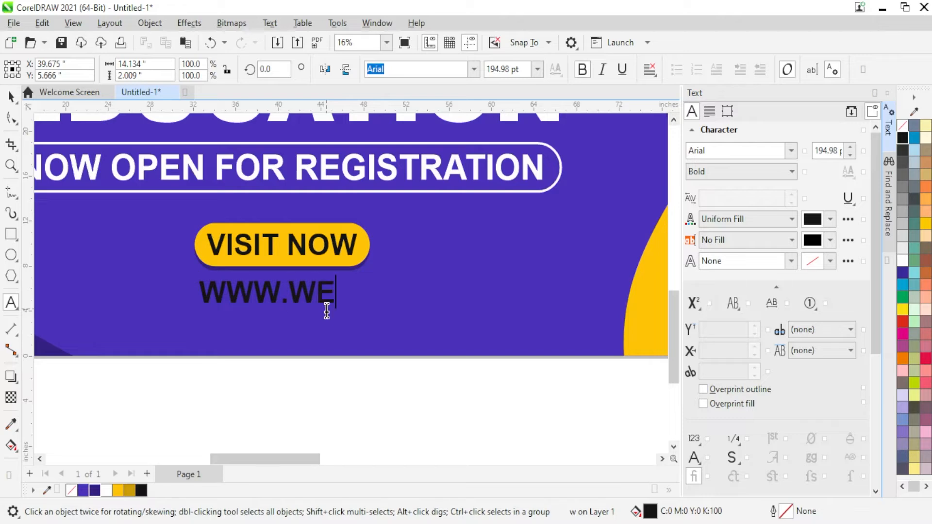
text(BAD)
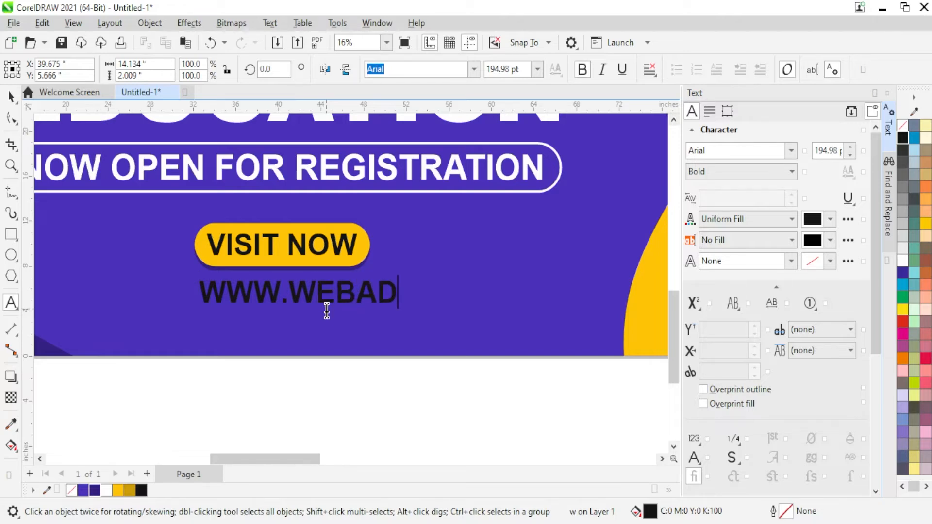
text(DRESS)
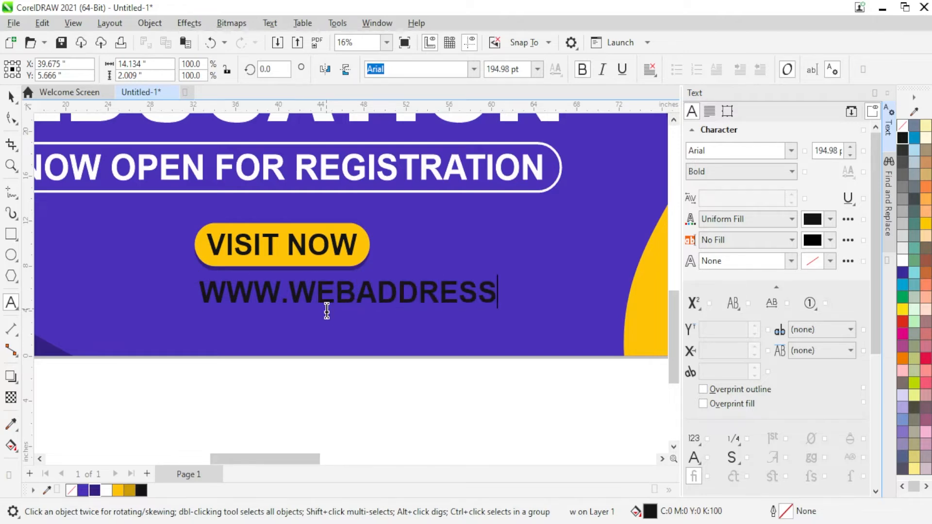
text(.COM)
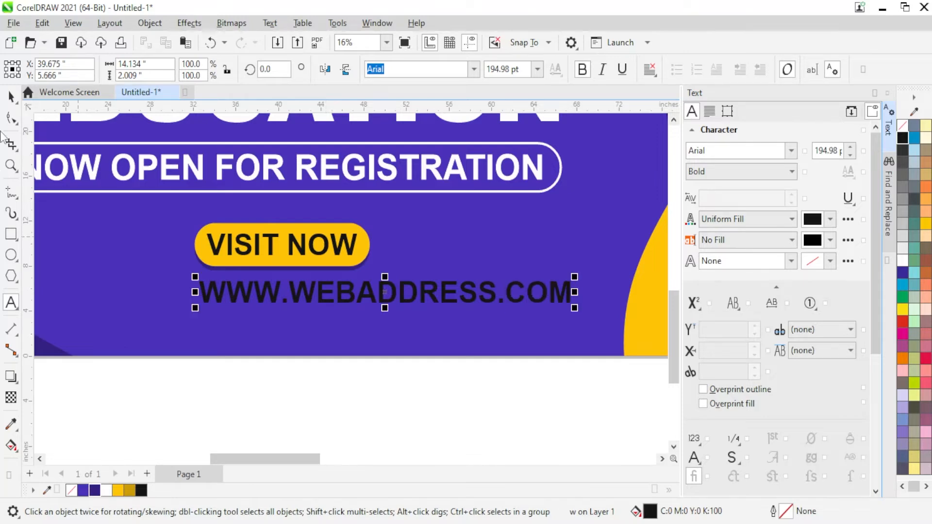
Turn off the all-caps setting of the web address text and set its font size to 150 pt
click(11, 97)
click(733, 303)
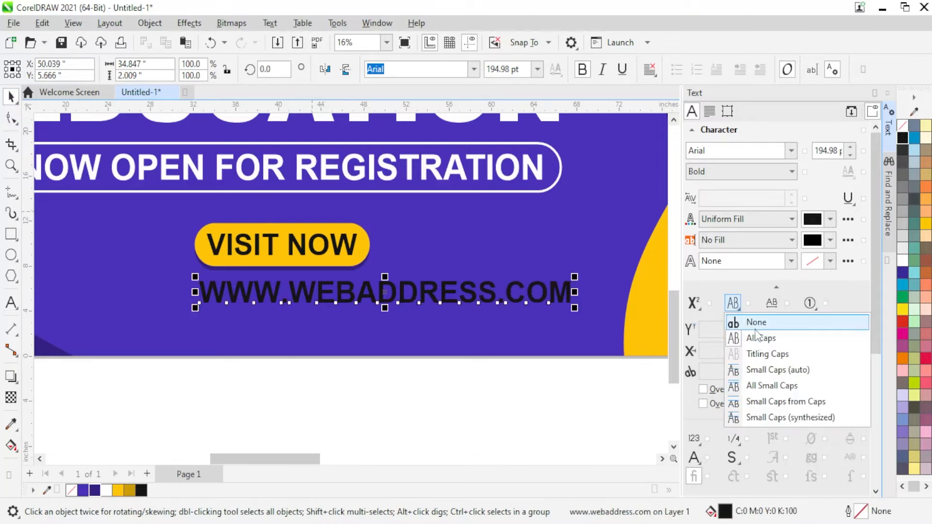
click(755, 322)
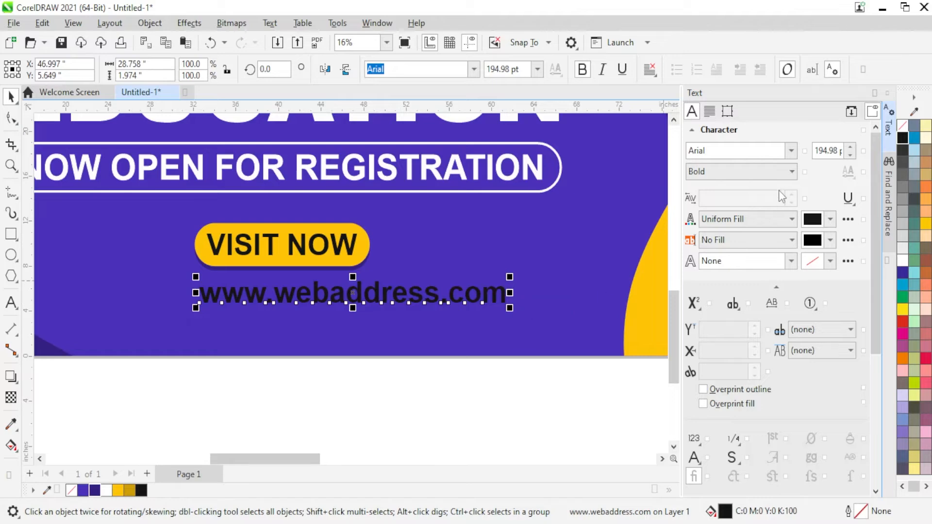
double_click(830, 149)
text(150)
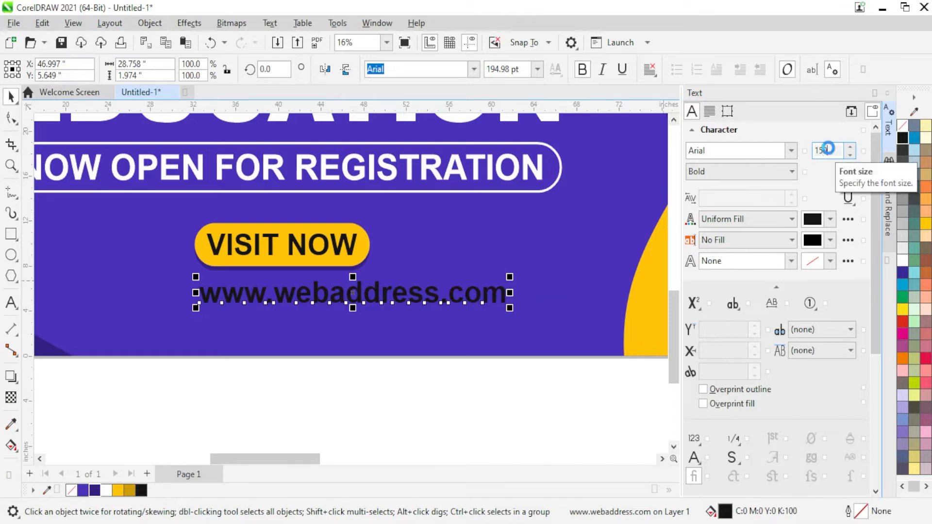
key(Return)
Move the web address up close beneath the VISIT NOW button and center it horizontally with the button
drag(312, 310, 294, 301)
shift+click(279, 267)
key(c)
click(325, 348)
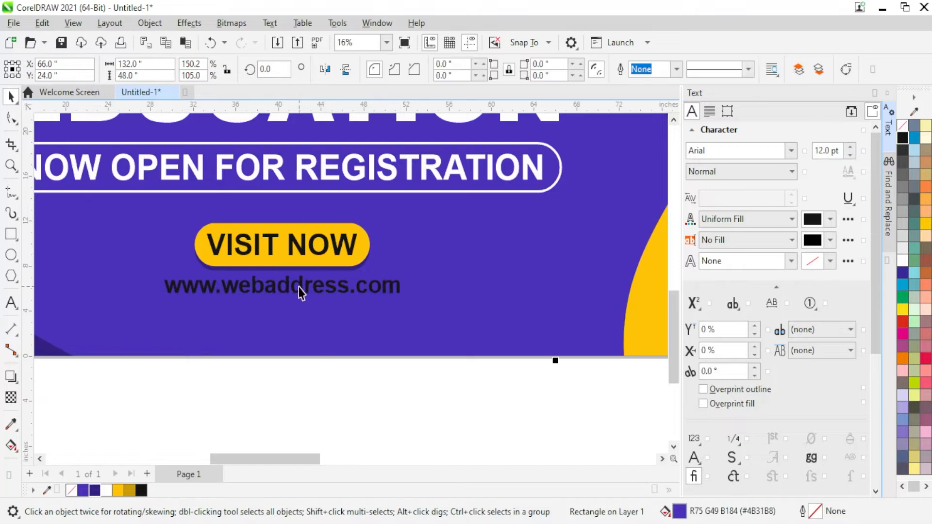
click(301, 286)
click(904, 259)
click(512, 374)
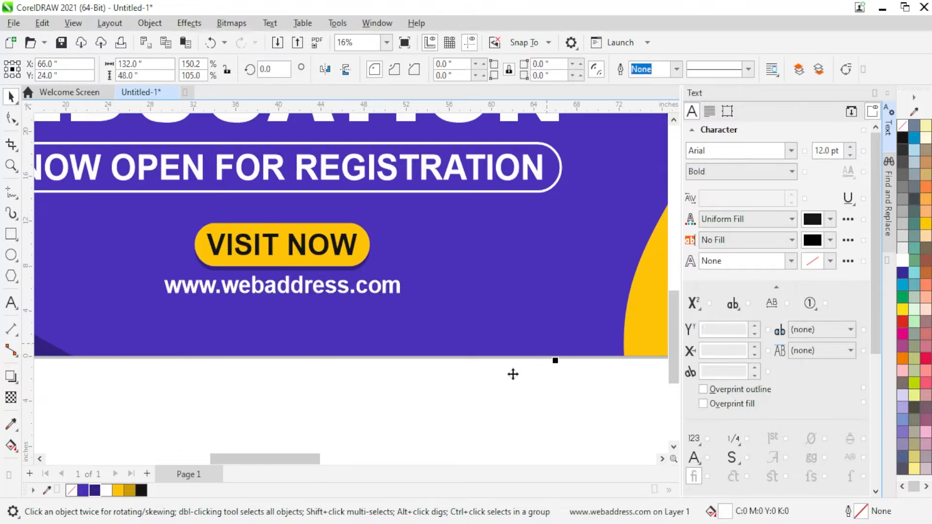
click(372, 287)
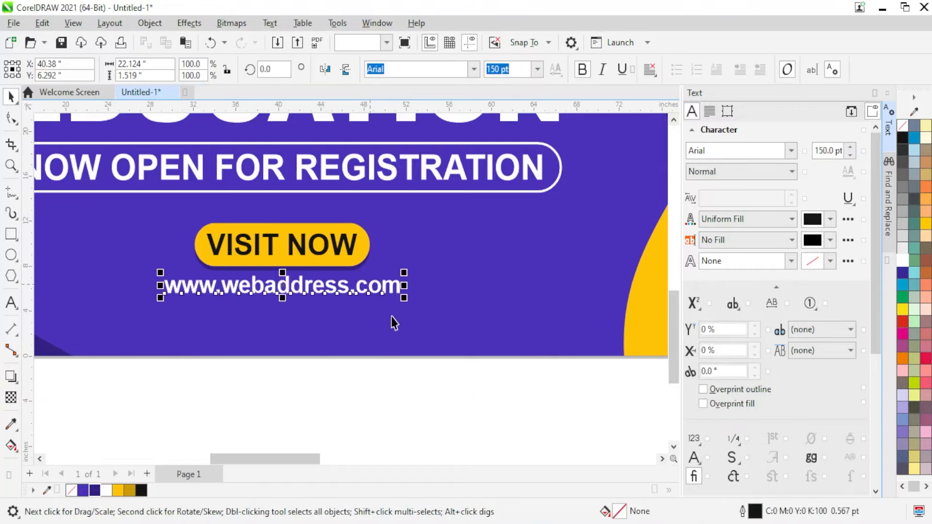
click(411, 373)
scroll(410, 377, down, 6)
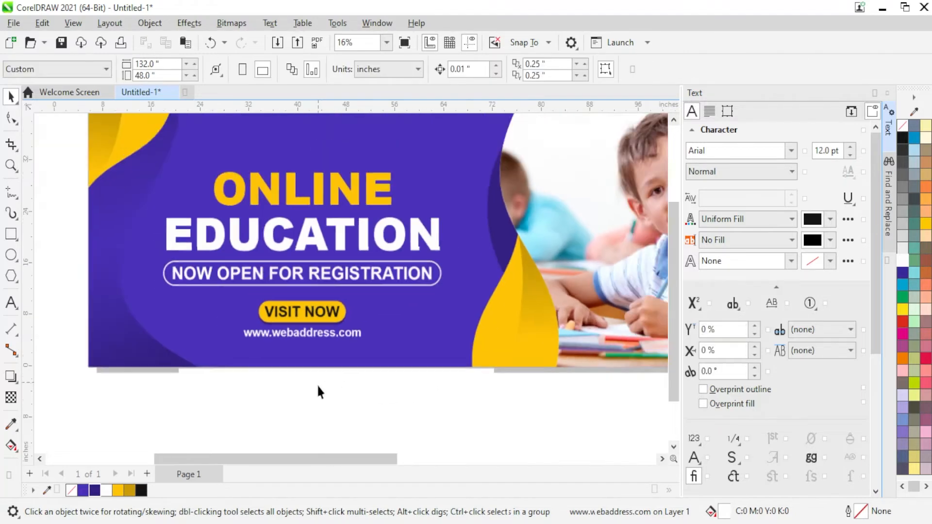
scroll(351, 318, up, 1)
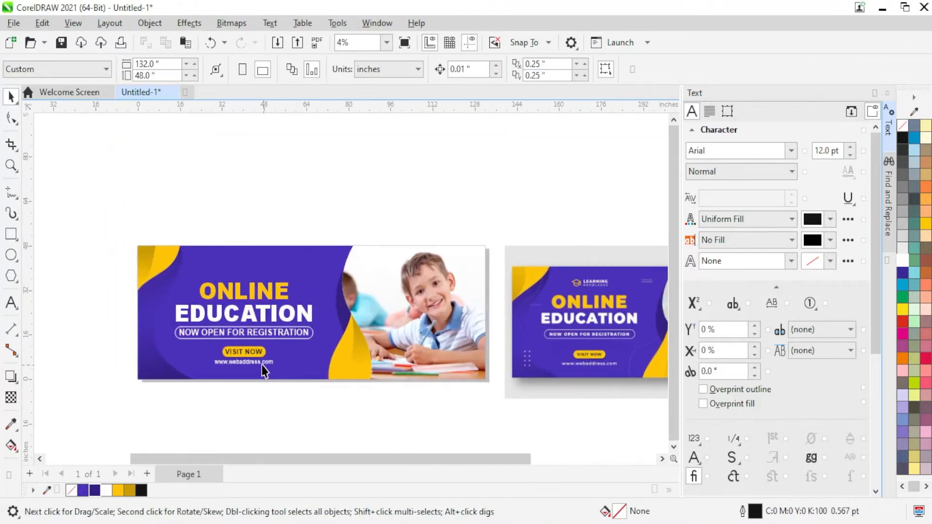
Copy the web address text to just above the reference banner's logo and replace its wording with LEARNING in capitals
drag(261, 365, 581, 284)
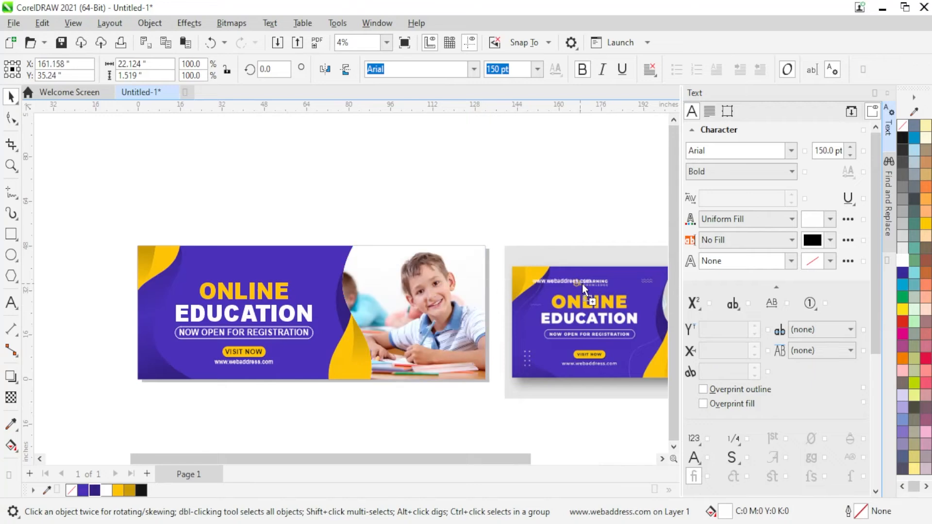
scroll(602, 250, up, 4)
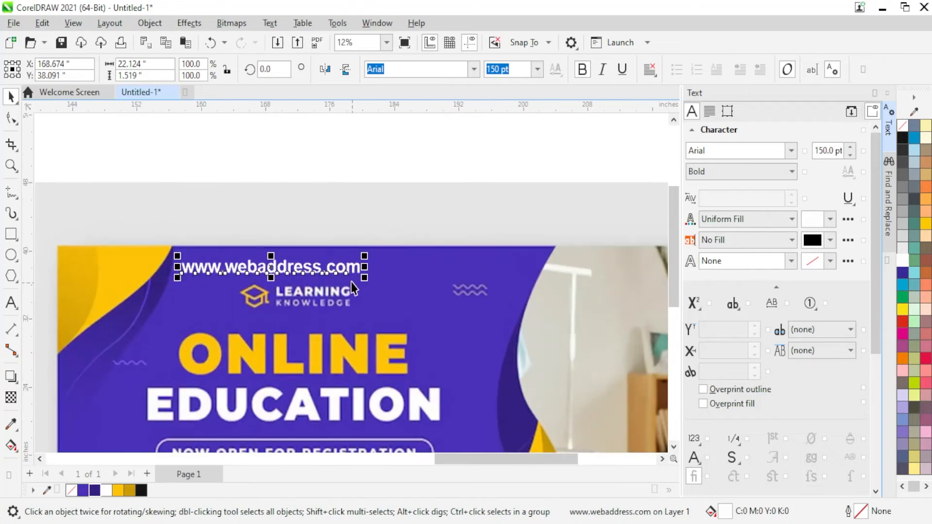
double_click(338, 272)
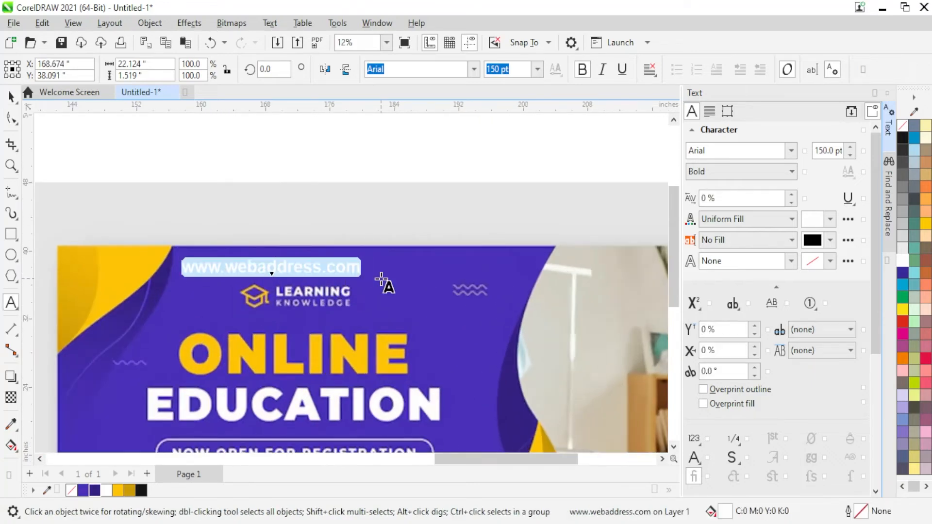
text(LEarning)
key(Escape)
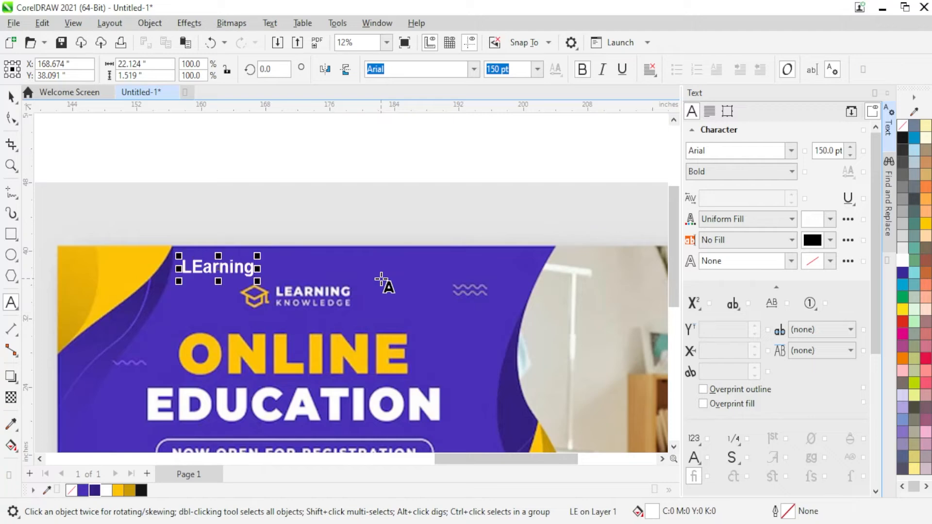
key(BackSpace)
key(BackSpace)
key(BackSpace)
key(BackSpace)
key(BackSpace)
key(BackSpace)
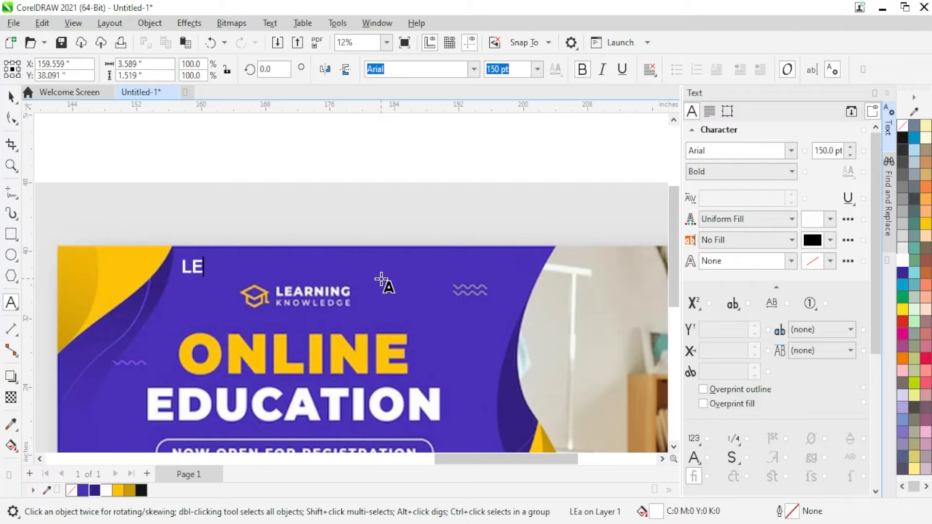
text(ARNIN)
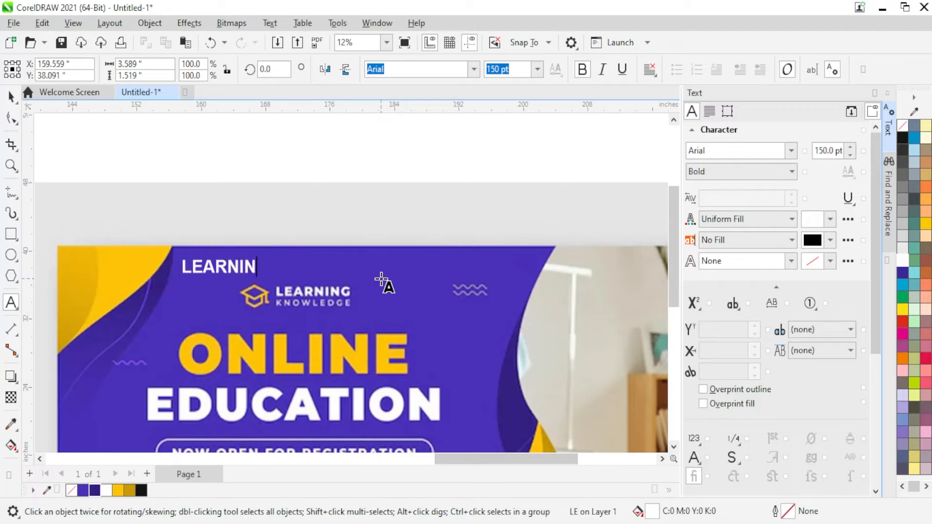
text(G)
key(Escape)
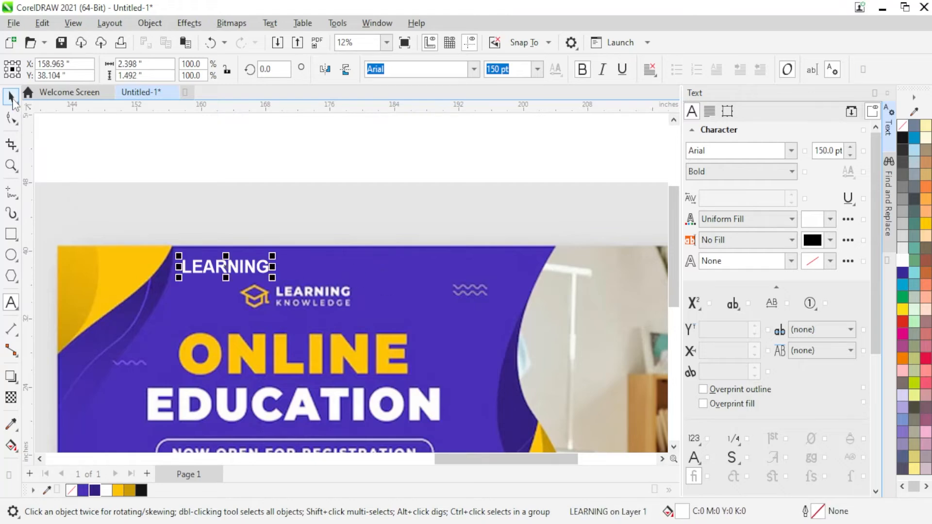
Duplicate the LEARNING text directly below itself and change the copy's wording to KNOWLEDGE
scroll(237, 287, up, 4)
drag(243, 257, 242, 293)
right_click(235, 299)
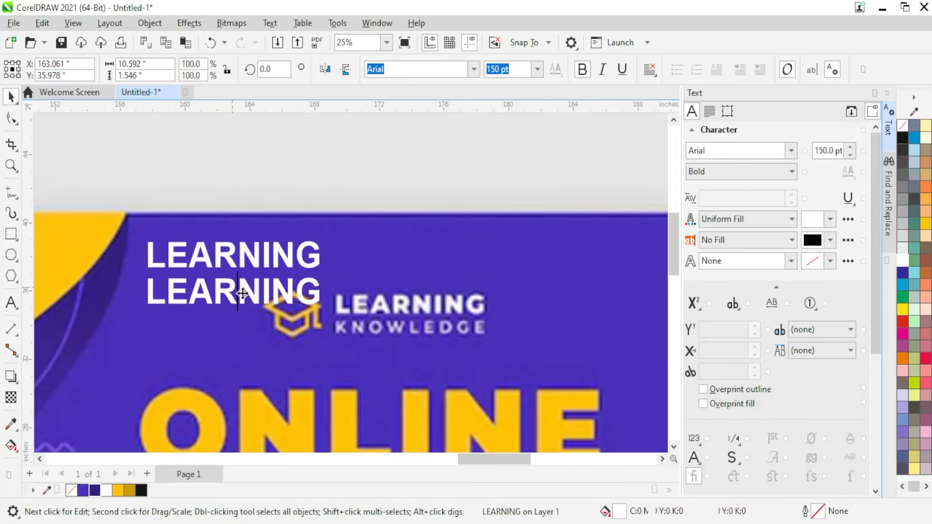
double_click(246, 296)
text(KN)
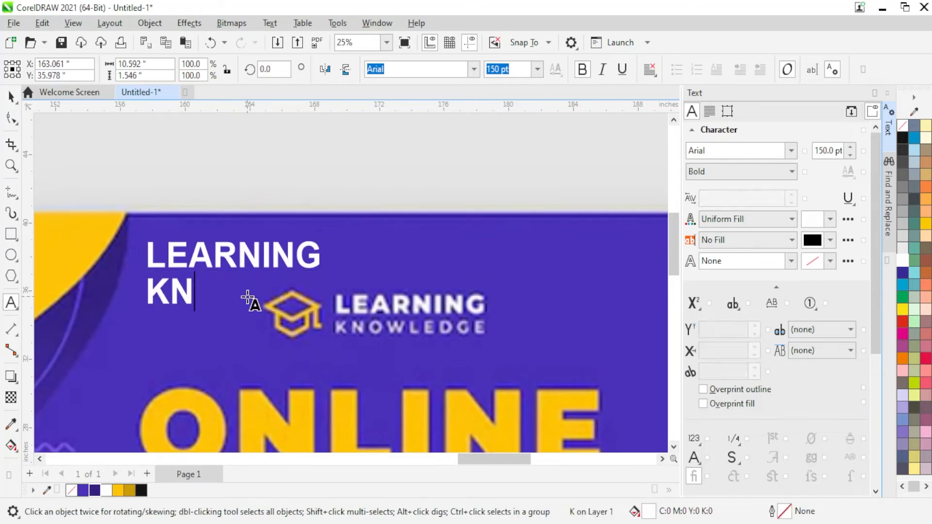
text(OWLEGD)
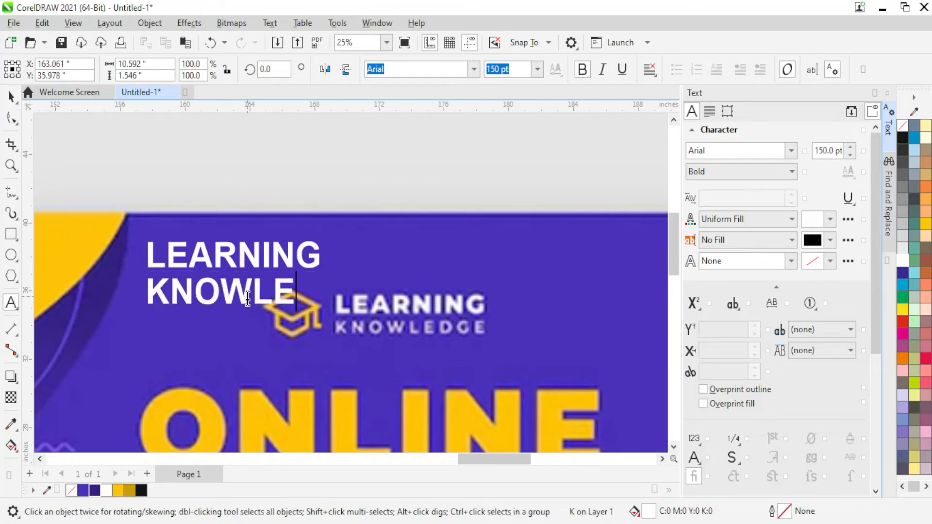
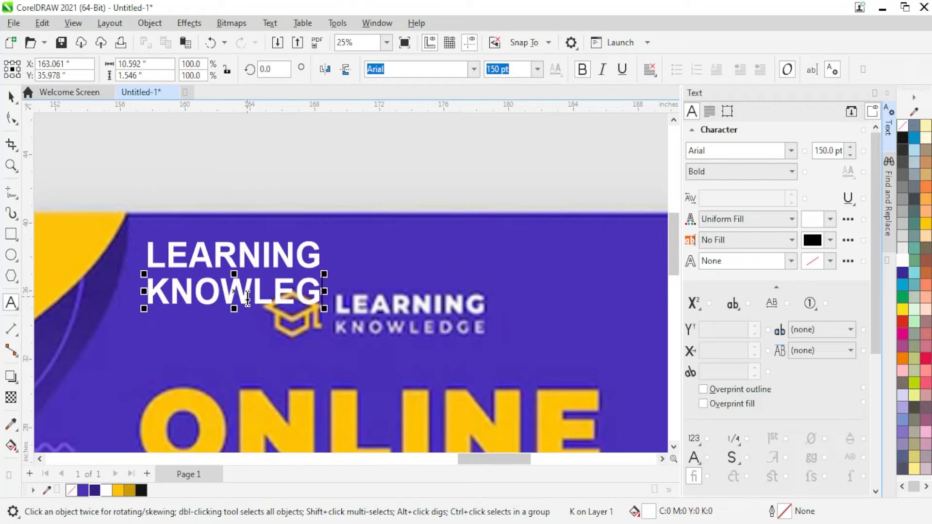
text(D)
key(BackSpace)
key(BackSpace)
text(DGE)
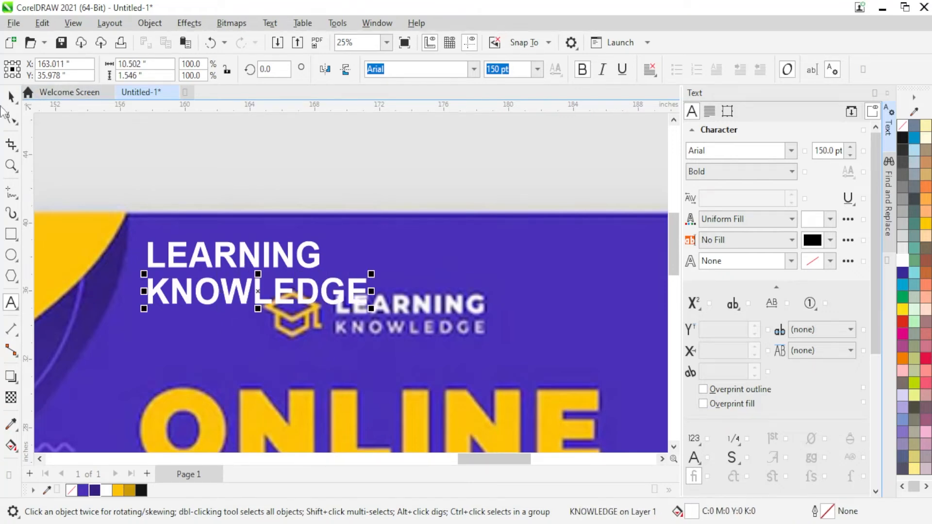
click(10, 97)
Scale the KNOWLEDGE text down proportionally to about 62.6%, keeping its left edge aligned with LEARNING
scroll(187, 243, up, 2)
scroll(522, 360, up, 1)
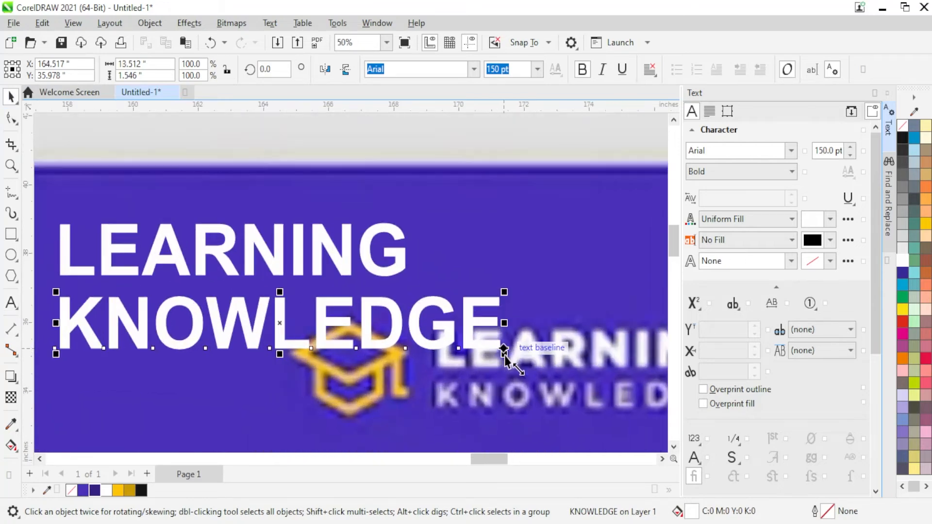
drag(514, 358, 418, 336)
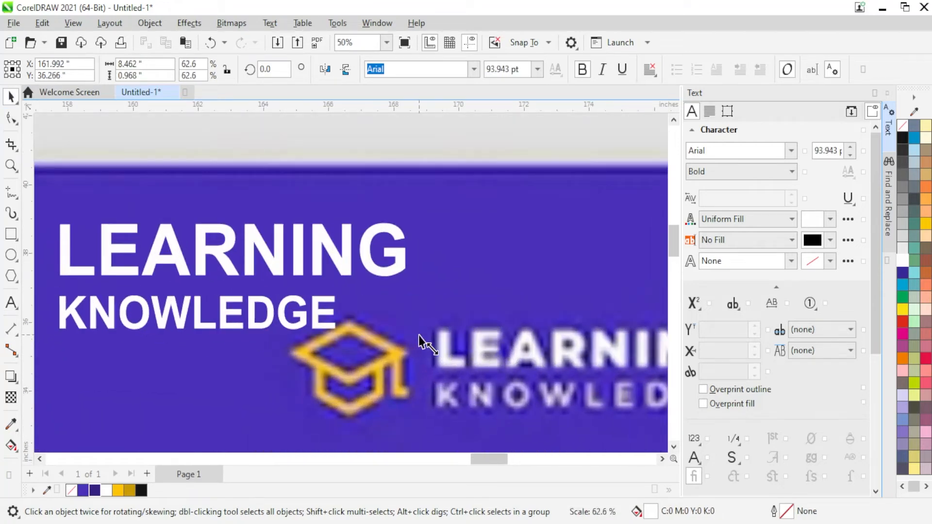
Widen the letter spacing of KNOWLEDGE to match LEARNING's width, about 10.57 inches, and nudge it up about 0.24 inch
shift+click(108, 264)
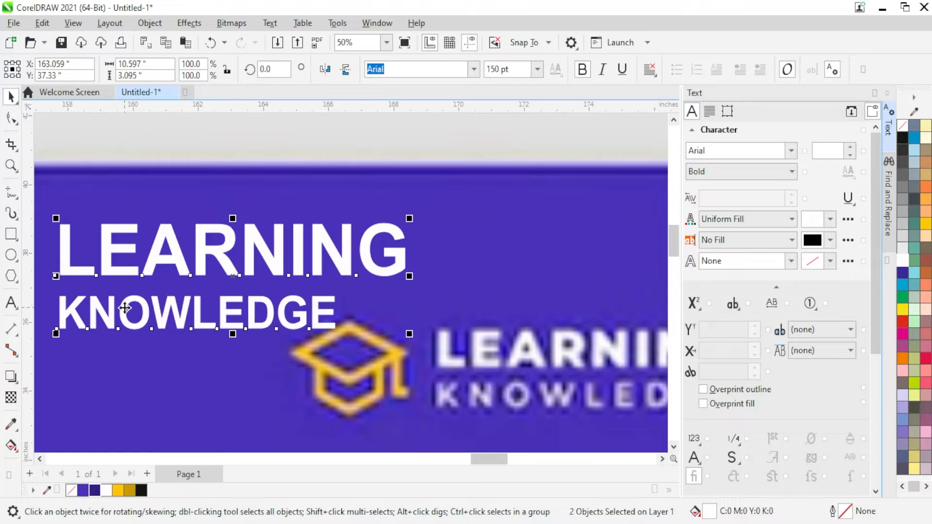
click(128, 344)
click(141, 326)
click(12, 118)
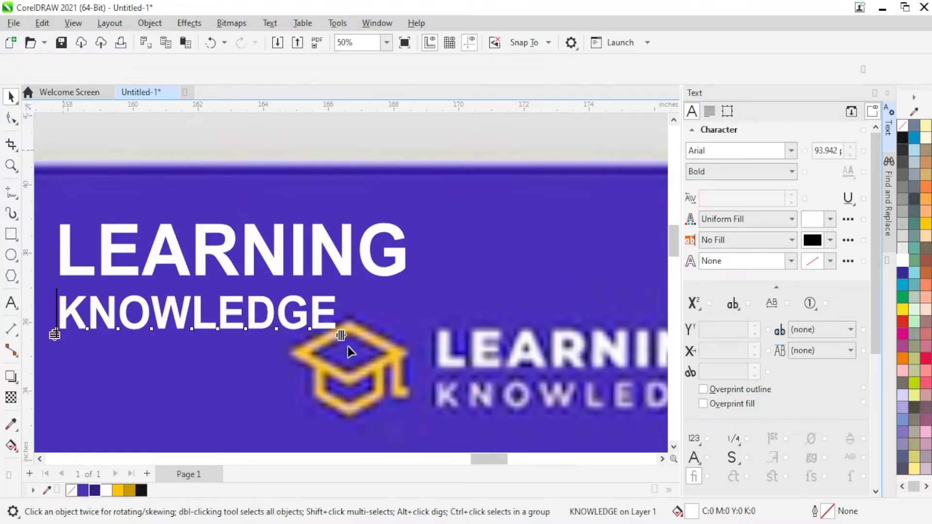
drag(340, 335, 403, 336)
click(17, 98)
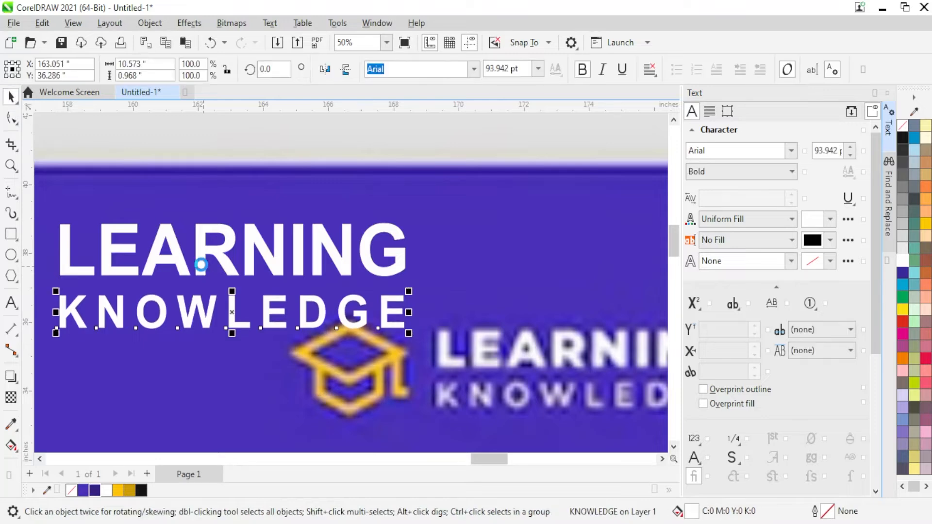
key(Up)
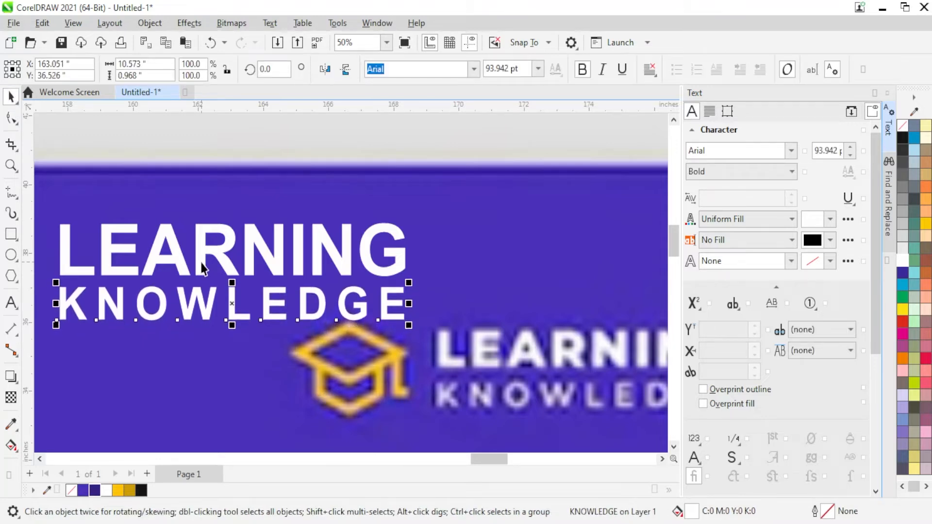
Move the LEARNING and KNOWLEDGE texts together straight up, clear of the reference logo's graduation cap
scroll(378, 232, down, 1)
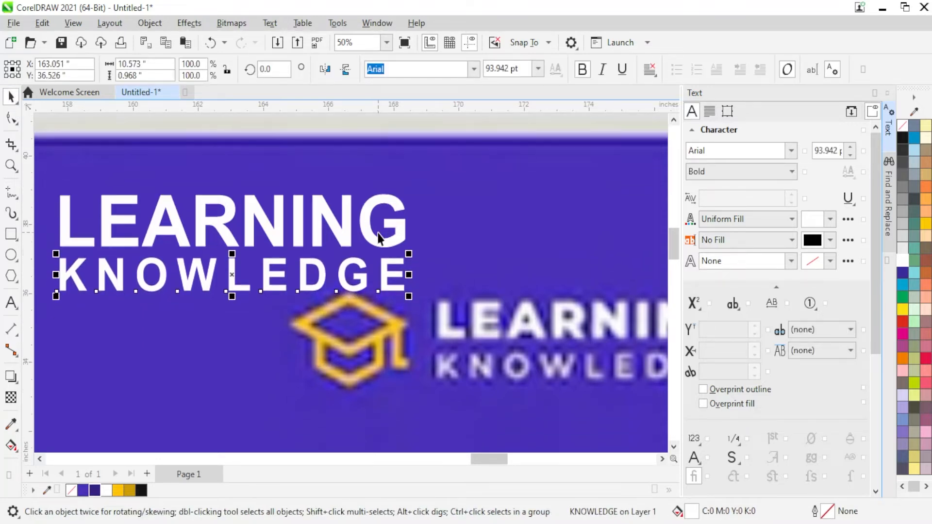
shift+click(334, 232)
drag(343, 240, 343, 197)
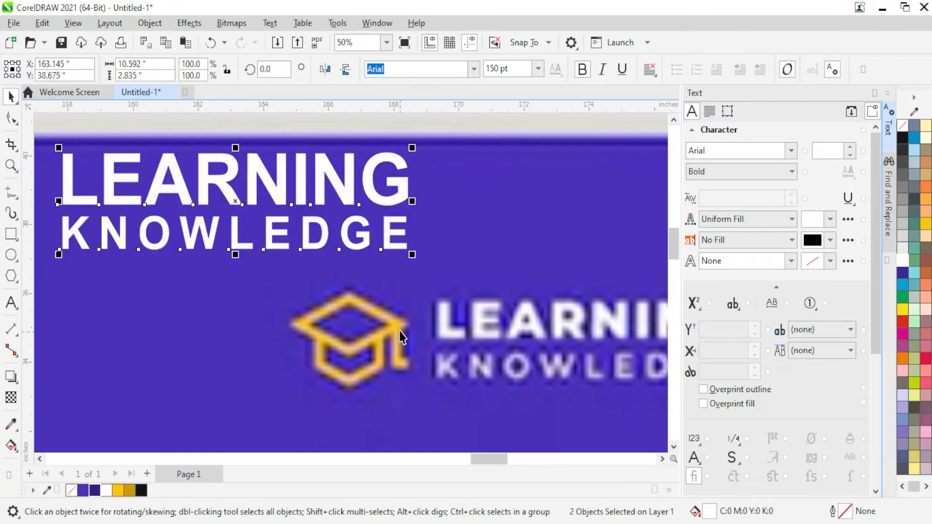
Draw a rectangle about 1.96 by 1.17 inches over the reference graduation cap and convert it to curves
click(13, 235)
scroll(374, 339, up, 2)
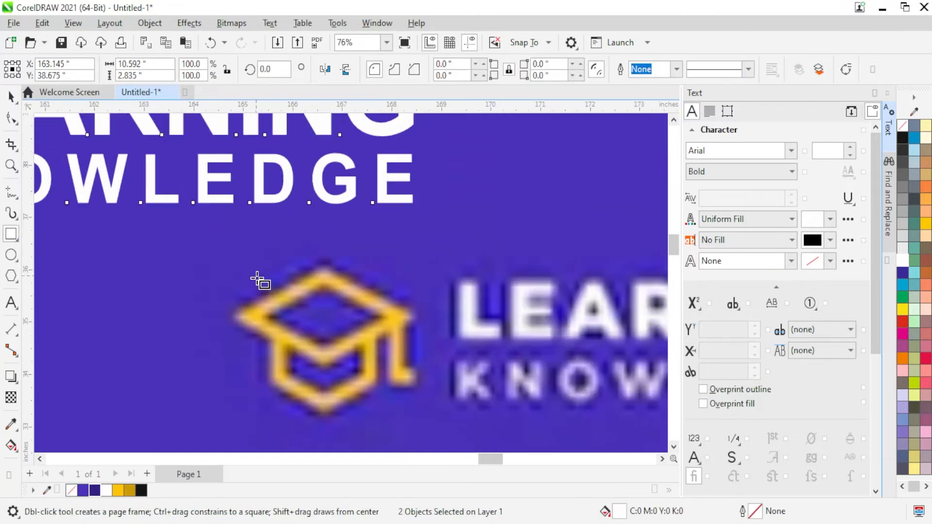
drag(256, 276, 353, 337)
key(ctrl+q)
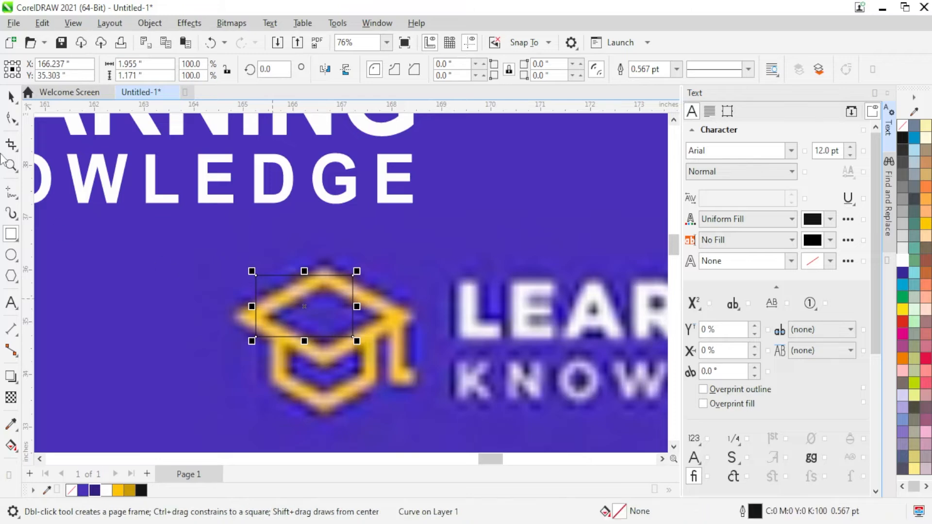
Move the curve's four nodes onto the cap's top point, bottom point and two lower side corners
key(F10)
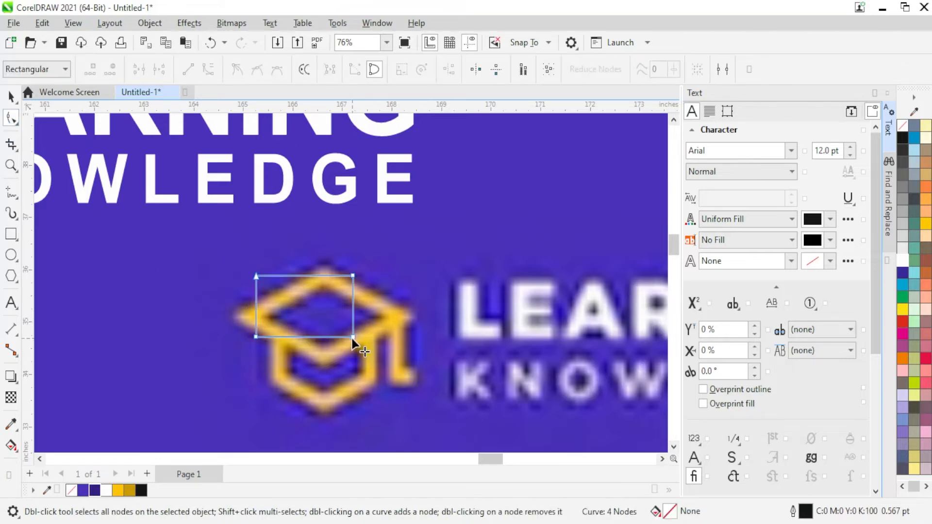
drag(353, 337, 322, 416)
key(ctrl+z)
drag(353, 276, 375, 384)
drag(256, 337, 265, 385)
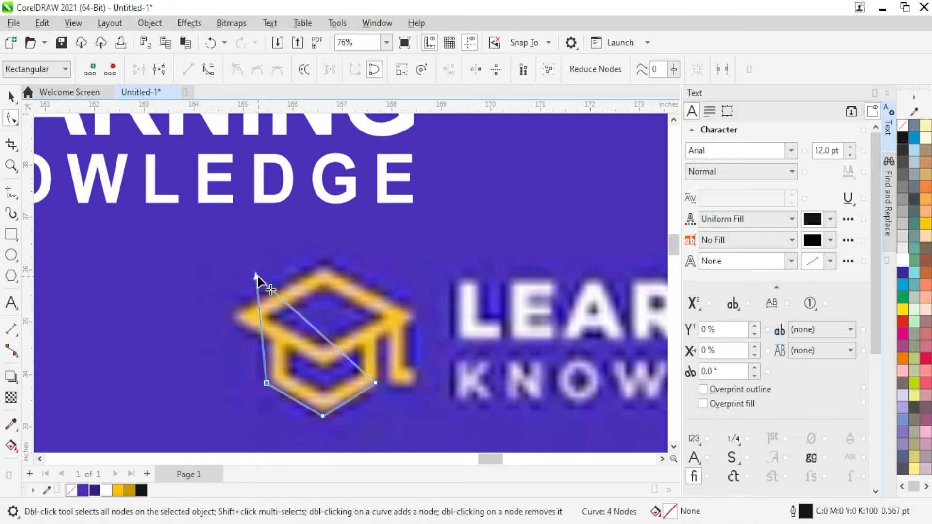
drag(258, 276, 323, 260)
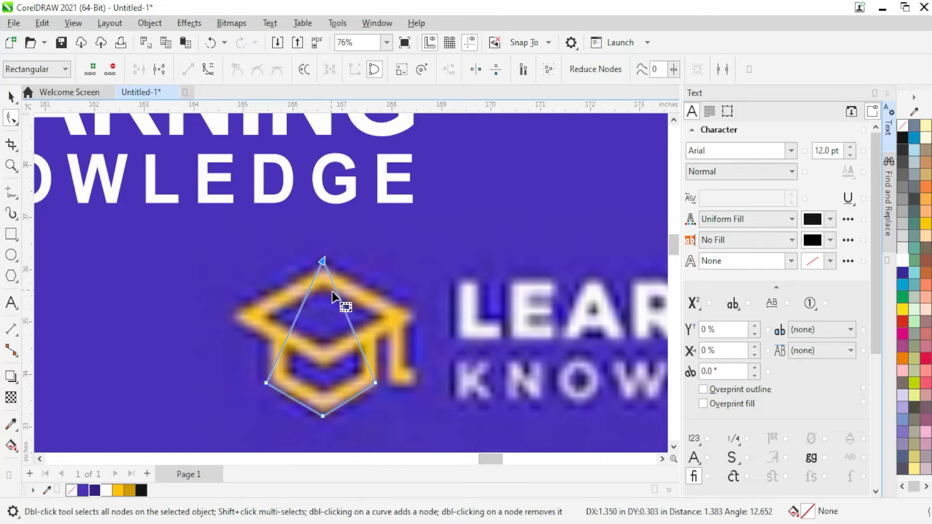
Add nodes to the curve and place them on the brim's side tips and inner corners to trace the cap's outer contour
double_click(335, 297)
drag(335, 296, 417, 314)
drag(394, 350, 377, 359)
double_click(289, 331)
drag(290, 331, 266, 340)
double_click(243, 339)
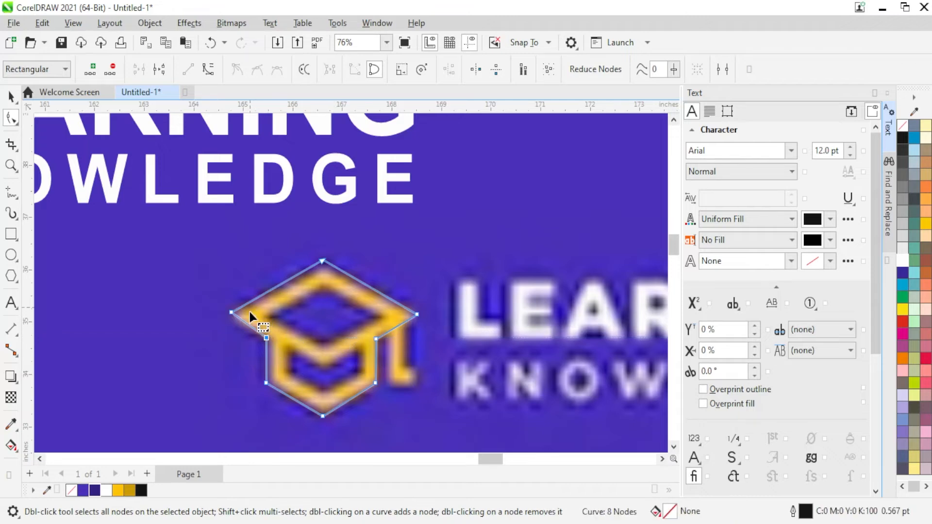
scroll(250, 317, up, 2)
drag(229, 308, 212, 310)
scroll(225, 319, up, 3)
scroll(240, 280, down, 3)
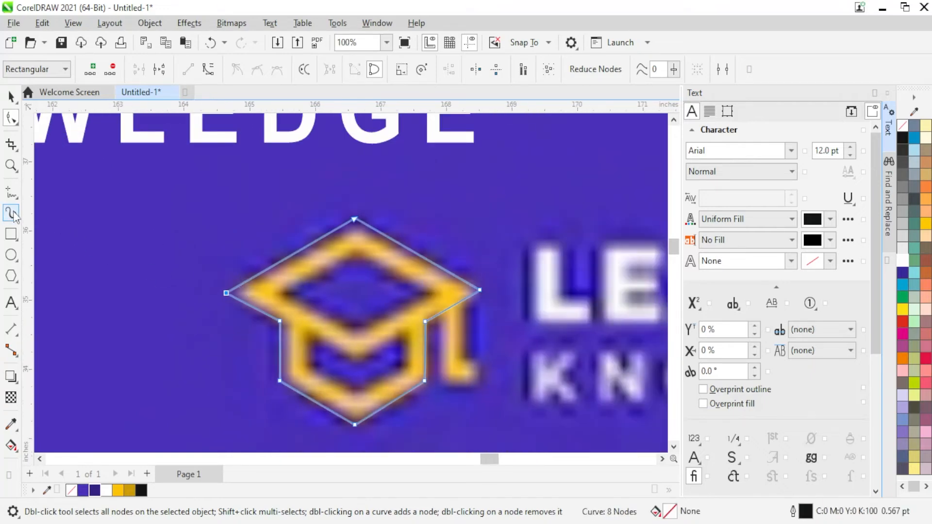
Add nodes along the curve's edge below the brim's right tip and shape them around the L-shaped tassel
scroll(452, 331, up, 2)
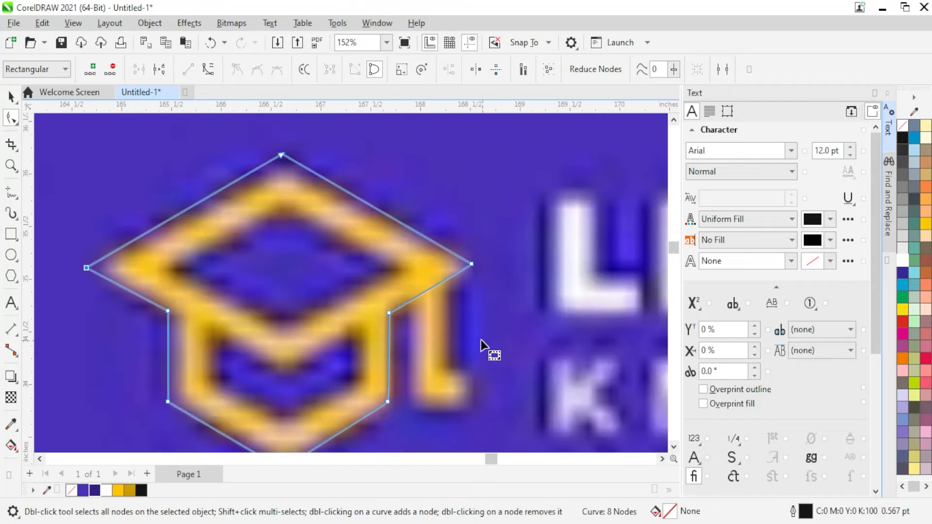
click(407, 302)
double_click(441, 282)
drag(442, 282, 460, 349)
double_click(432, 342)
double_click(436, 386)
double_click(458, 386)
scroll(470, 368, up, 3)
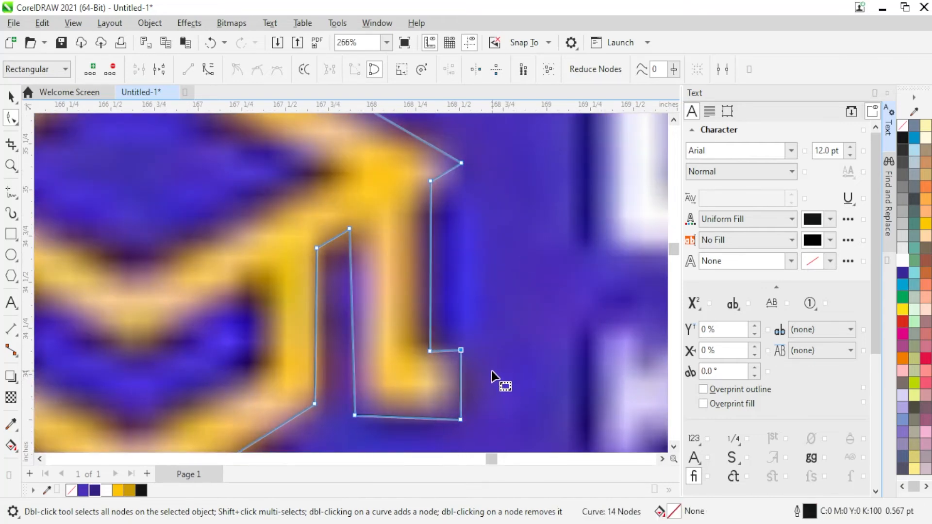
scroll(491, 371, down, 4)
Draw a small rectangle inside the brim, convert it to curves and move its nodes to match the diamond-shaped opening
click(10, 235)
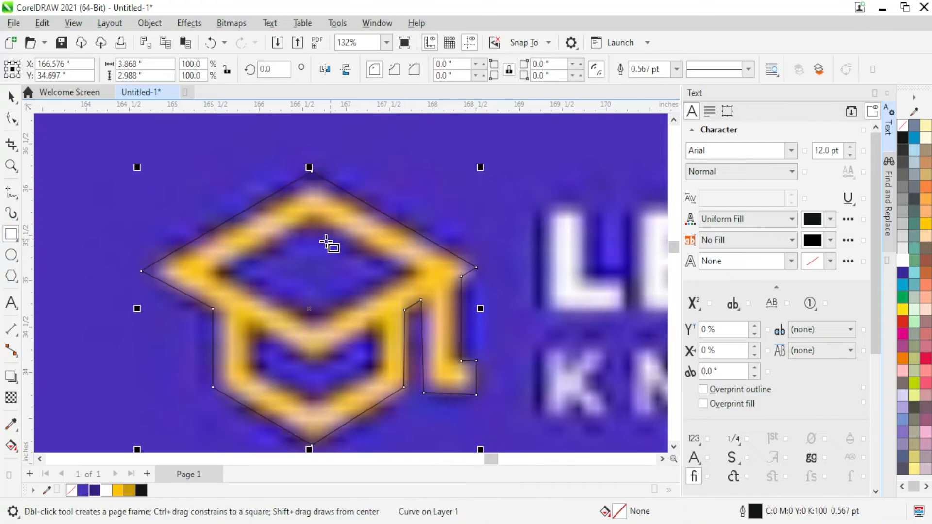
drag(296, 241, 348, 300)
key(ctrl+q)
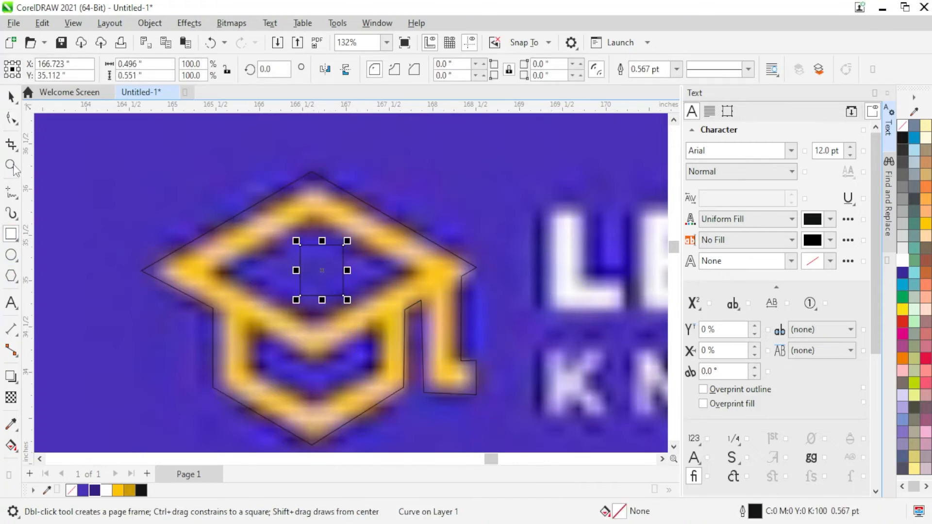
click(13, 121)
drag(300, 244, 312, 217)
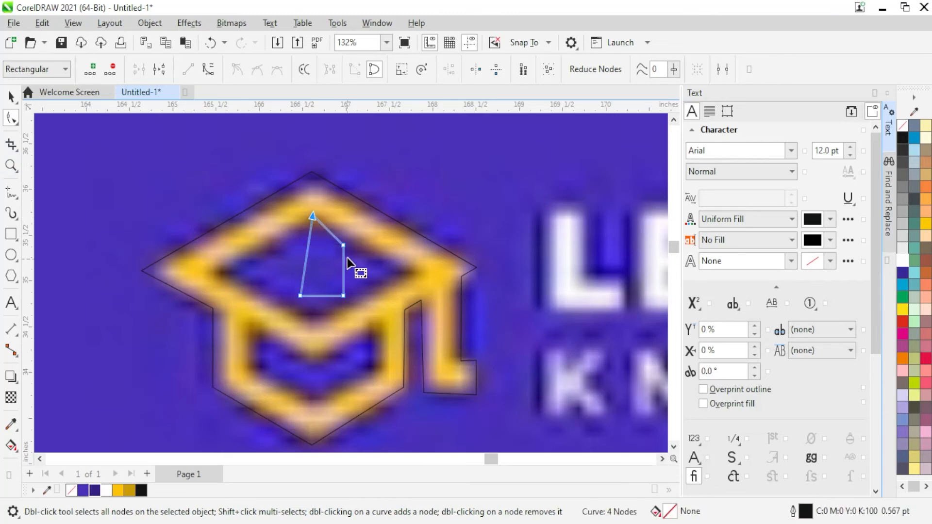
drag(343, 246, 410, 274)
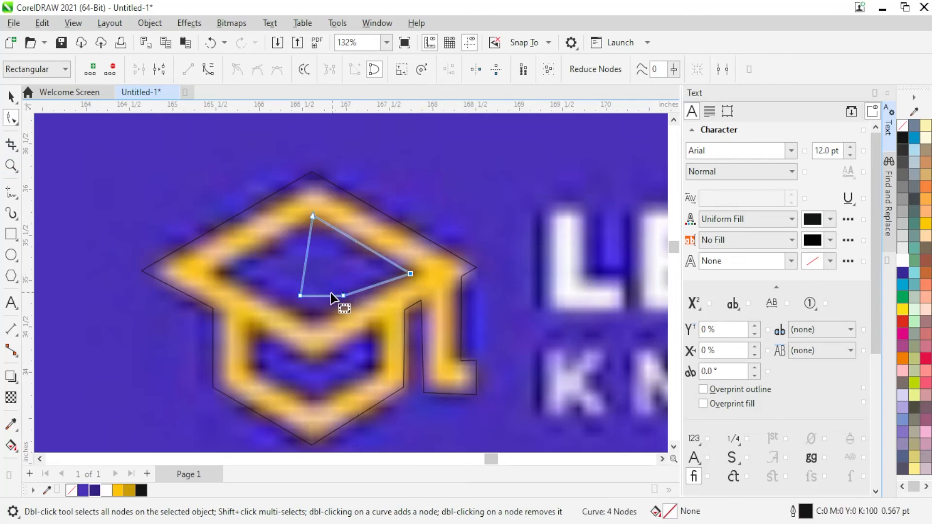
drag(301, 297, 218, 272)
drag(344, 297, 310, 323)
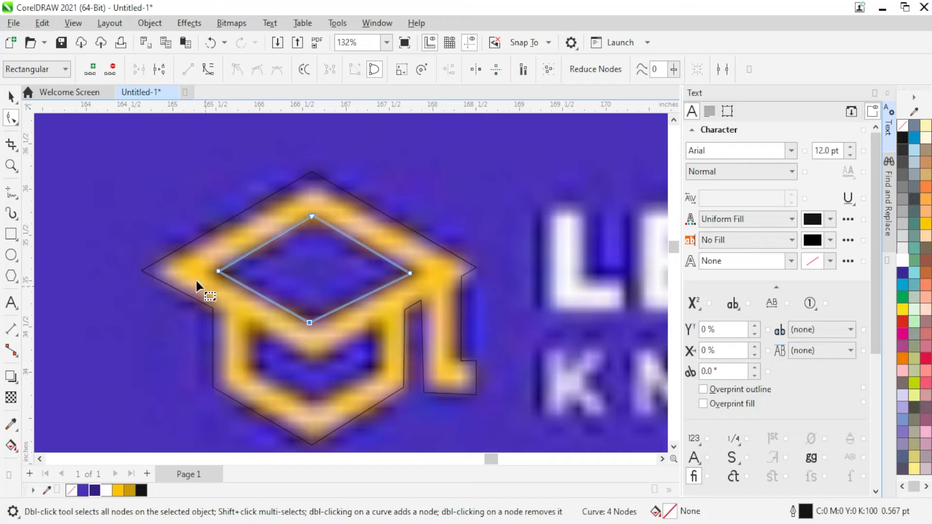
drag(245, 291, 320, 318)
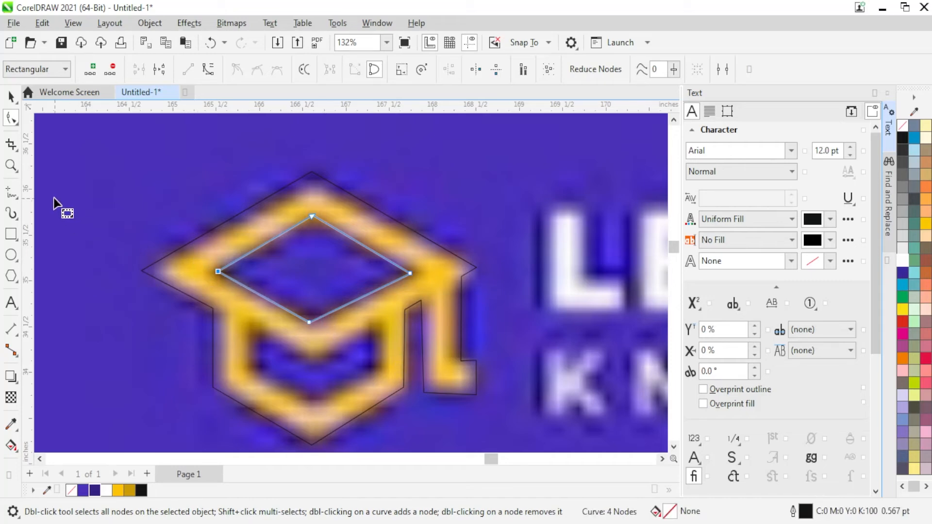
Draw a rectangle about 1.48 by 0.48 inches over the cap's lower opening and bend its horizontal edges into a downward chevron
click(18, 233)
drag(251, 327, 378, 370)
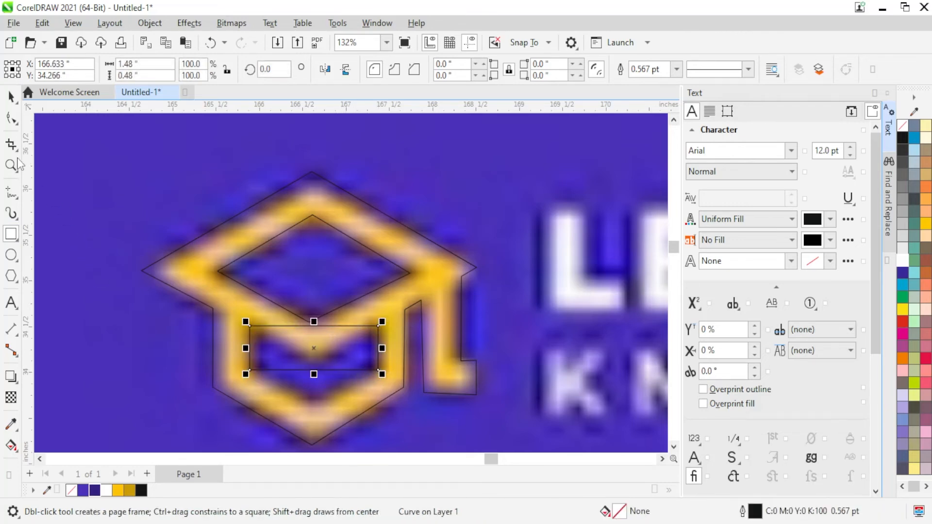
click(12, 122)
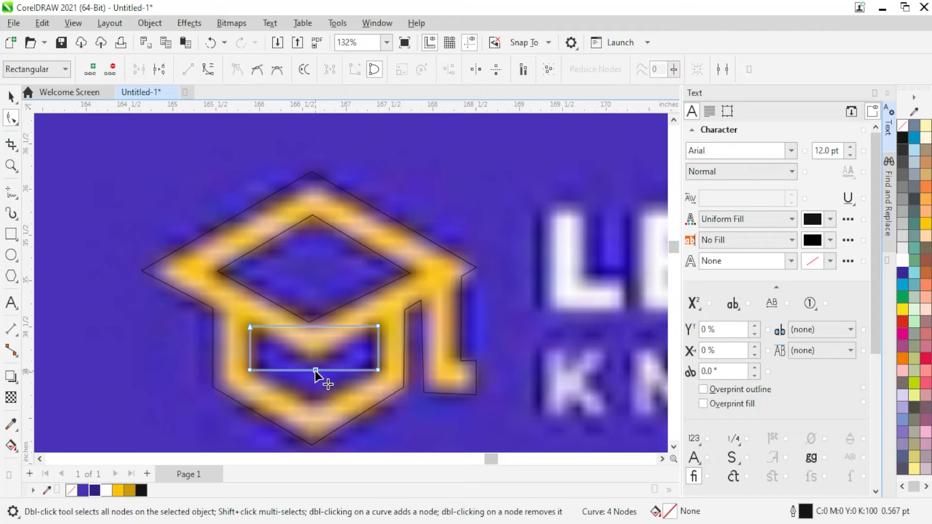
drag(315, 372, 316, 404)
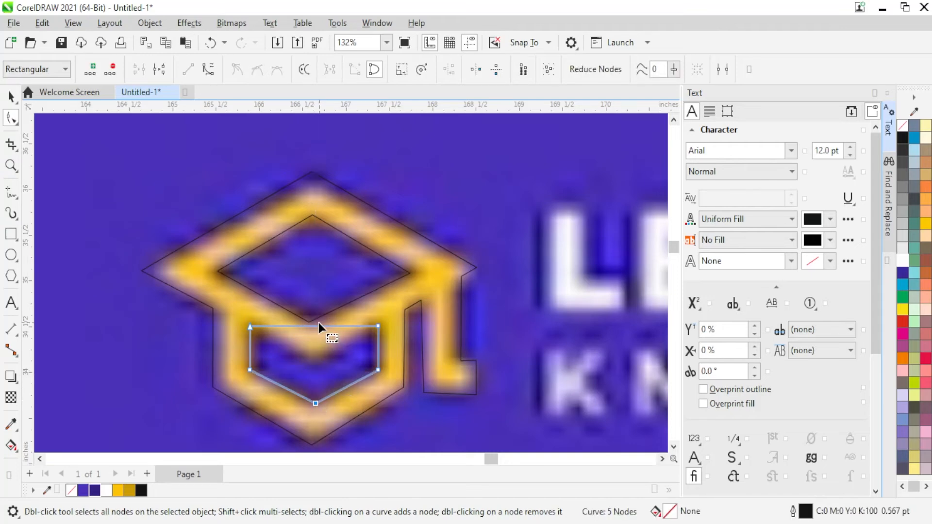
drag(313, 325, 313, 368)
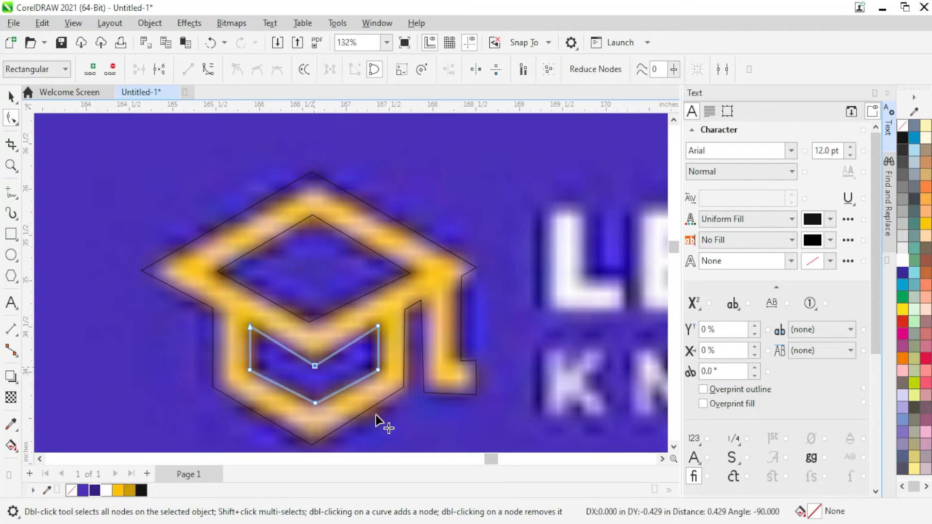
Combine the cap's outer contour and two inner openings into one curve and fill it with yellow #FFC408
scroll(242, 390, down, 2)
click(10, 96)
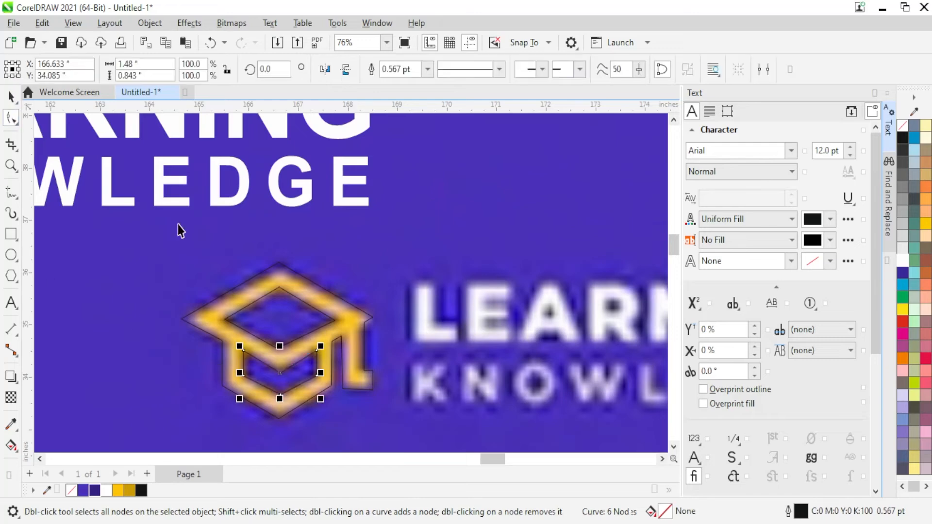
shift+click(361, 334)
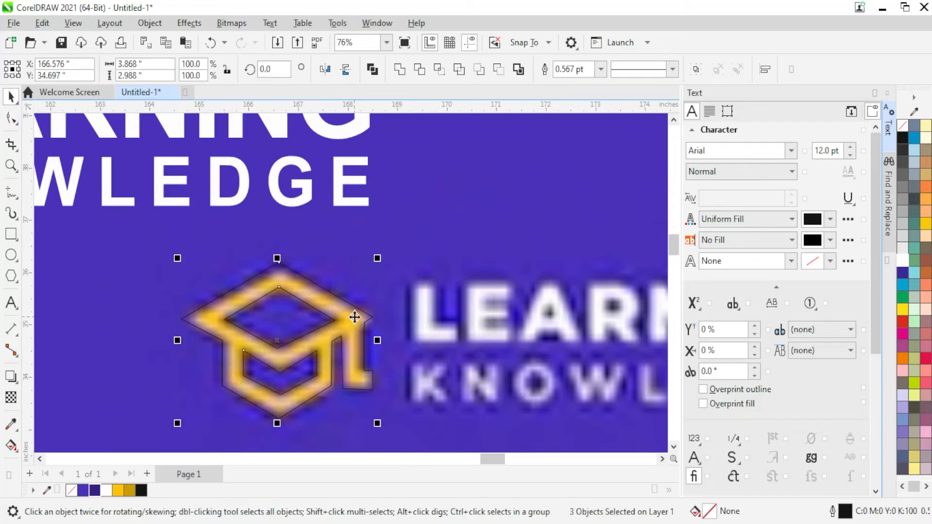
right_click(355, 317)
click(405, 167)
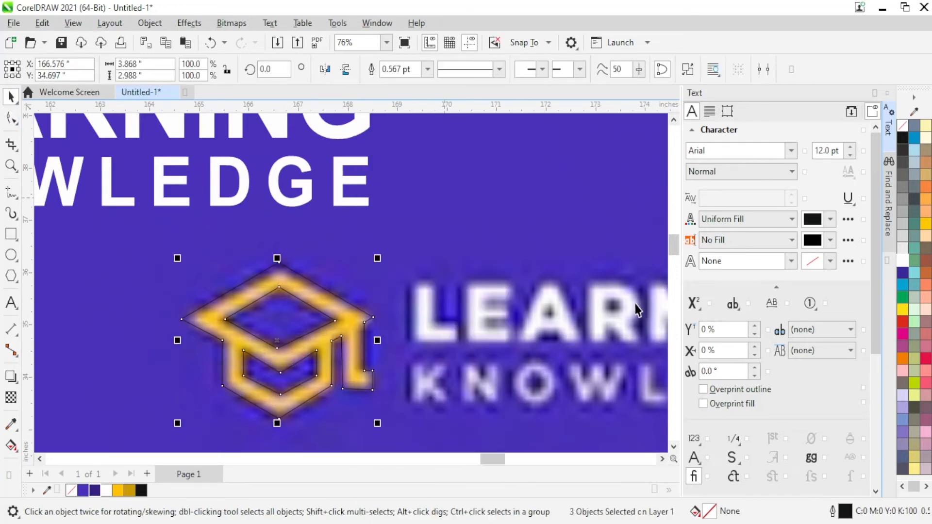
scroll(597, 252, down, 2)
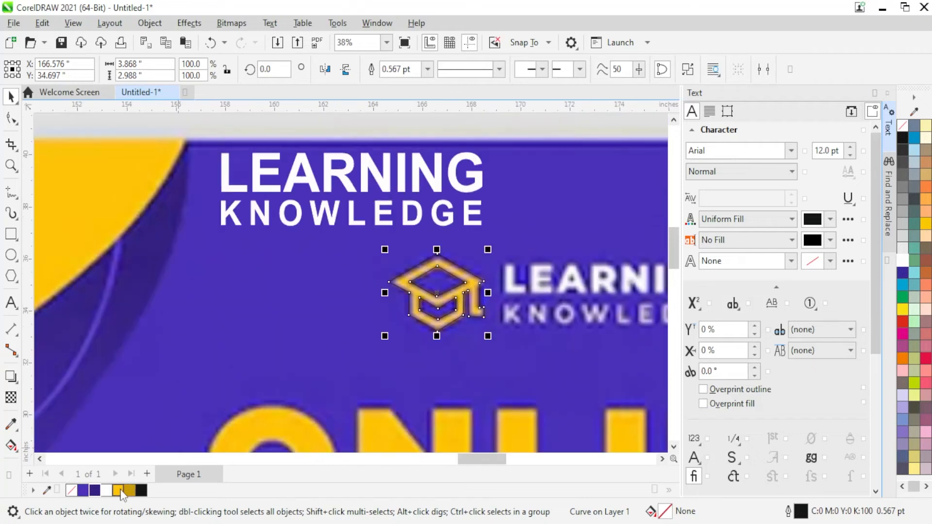
click(119, 491)
Move the yellow cap to the left of the white LEARNING KNOWLEDGE text and remove its outline
scroll(541, 279, down, 2)
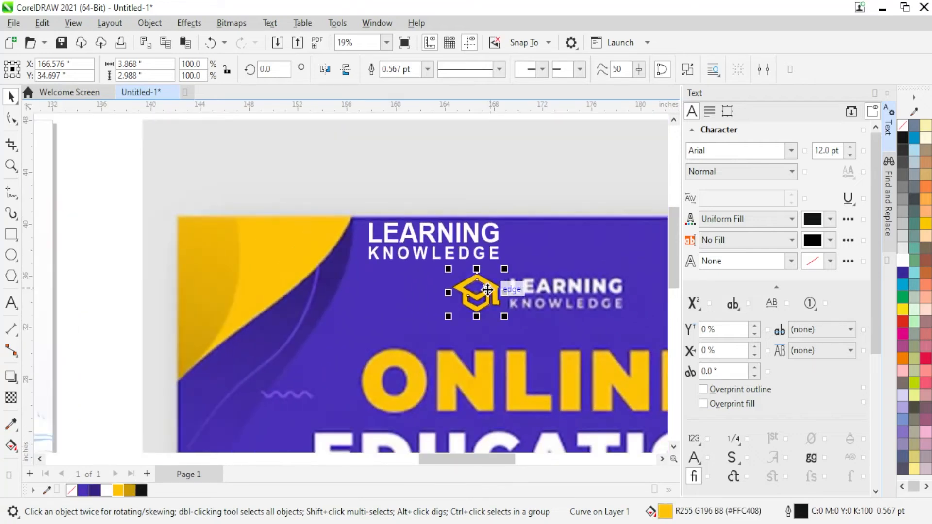
drag(487, 289, 347, 238)
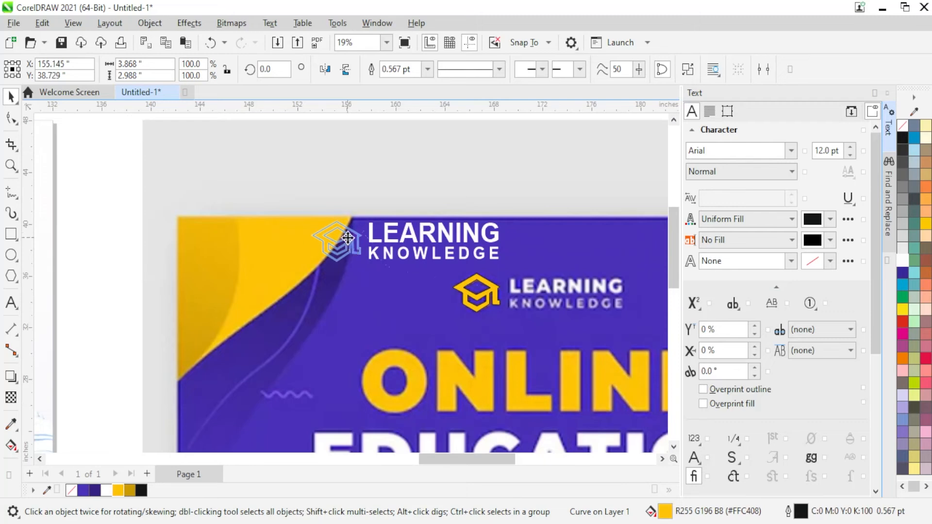
scroll(357, 232, up, 4)
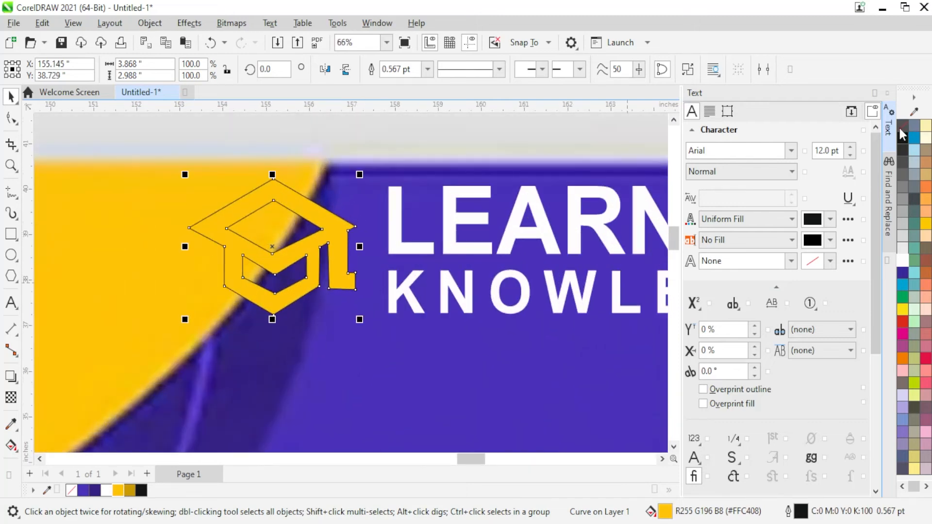
right_click(900, 129)
click(869, 137)
Group the cap with the LEARNING and KNOWLEDGE texts, leaving the reference bitmap out
click(383, 281)
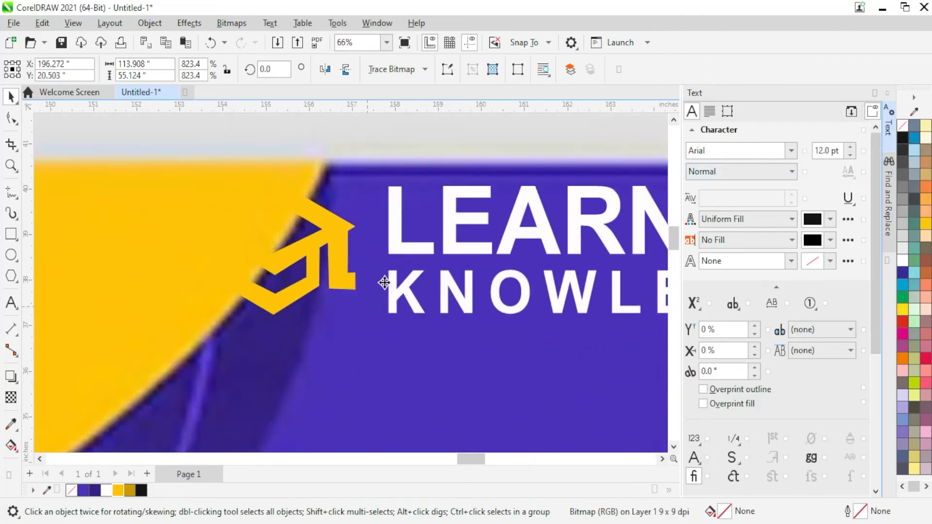
shift+click(402, 302)
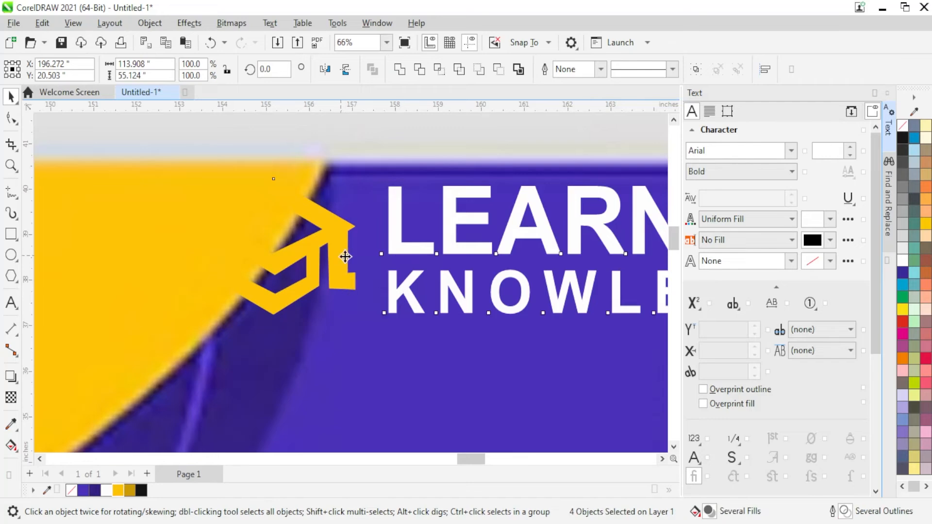
scroll(345, 257, down, 5)
drag(469, 257, 555, 365)
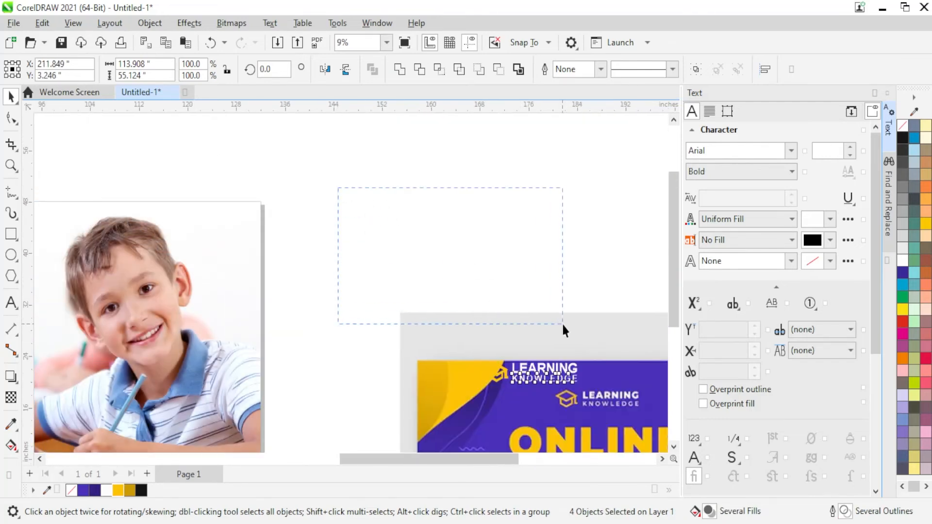
key(Escape)
scroll(648, 265, down, 1)
click(557, 357)
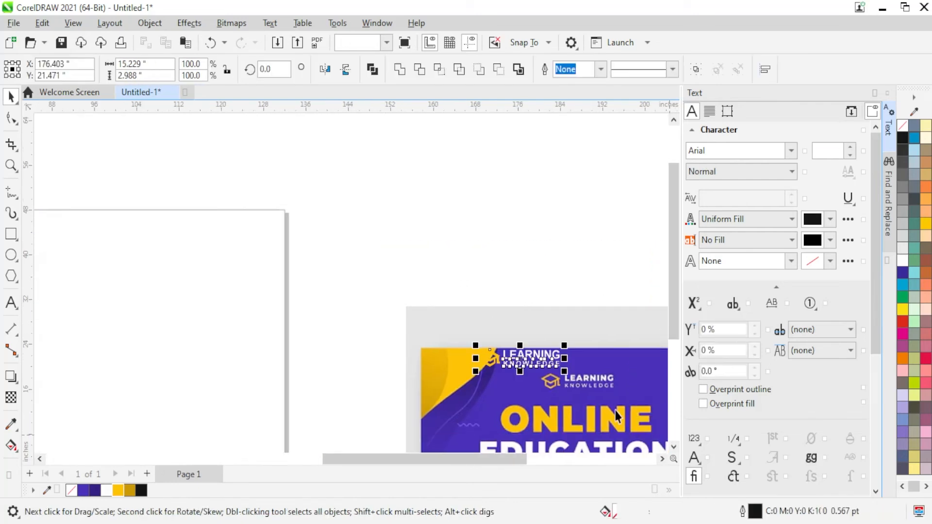
Move the logo group onto the banner above ONLINE and scale it proportionally to about 18.34 by 3.6 inches
scroll(538, 361, down, 2)
drag(539, 362, 172, 305)
scroll(168, 301, up, 4)
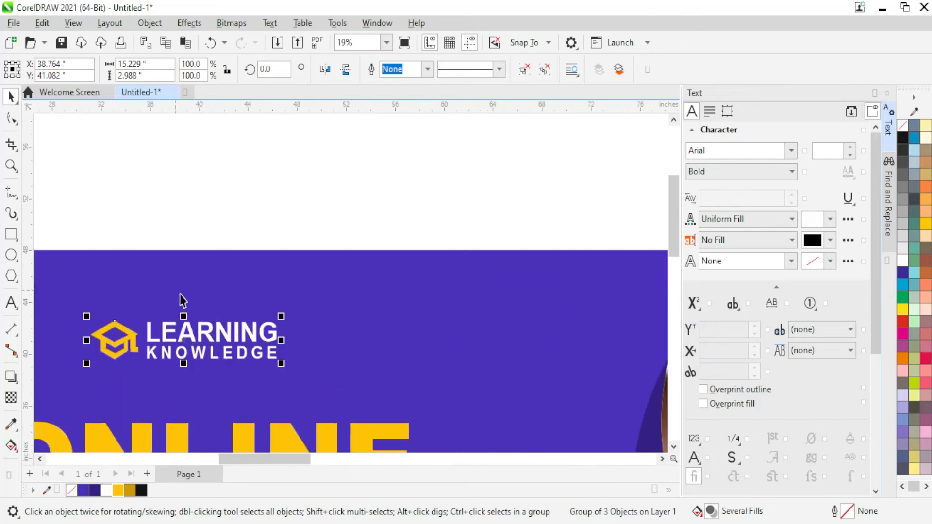
drag(282, 358, 319, 383)
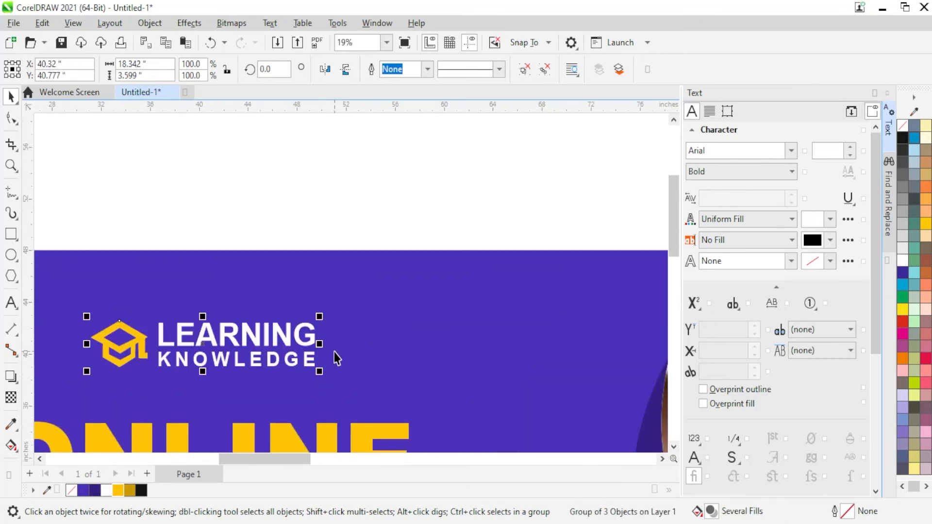
click(321, 433)
click(286, 185)
scroll(266, 190, down, 5)
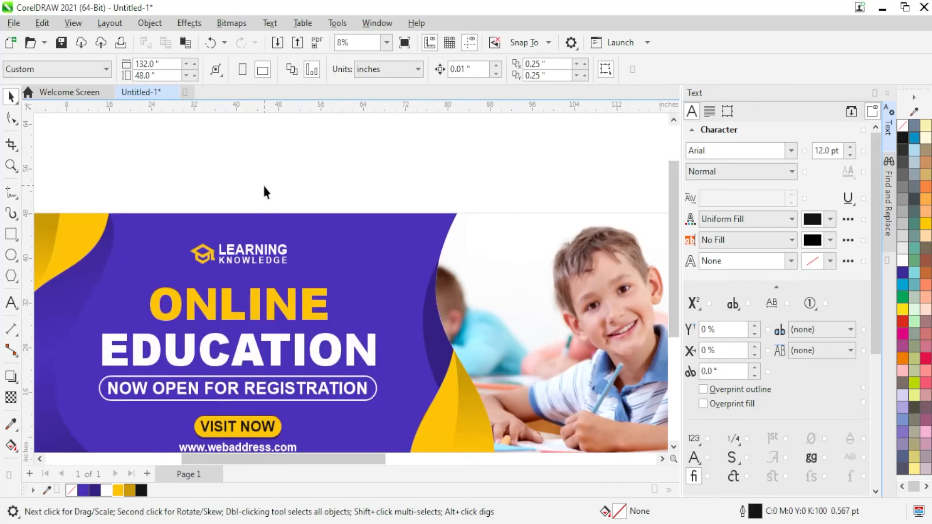
Draw a circle about 0.38 inches in diameter on the banner's dark purple wave, near its lower-left edge as in the reference
scroll(544, 292, up, 2)
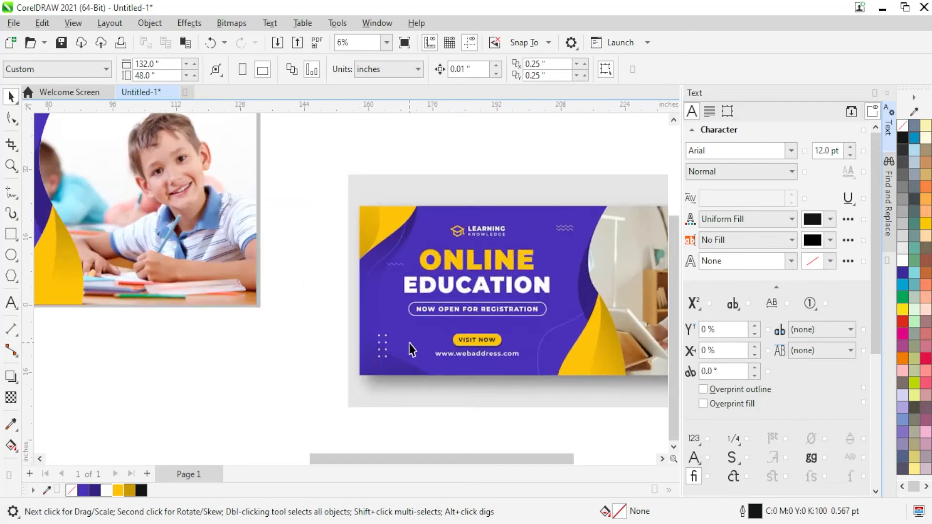
scroll(410, 349, down, 2)
scroll(47, 325, up, 4)
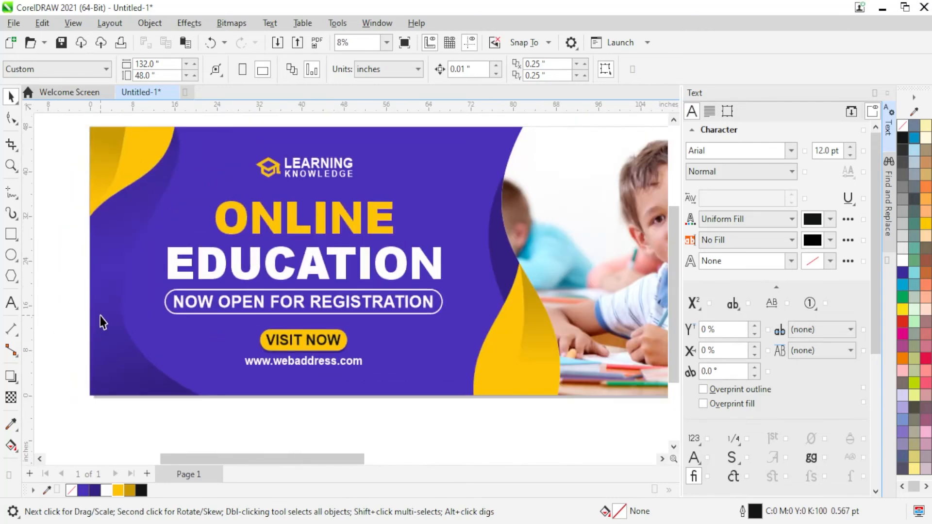
scroll(102, 322, up, 3)
click(11, 255)
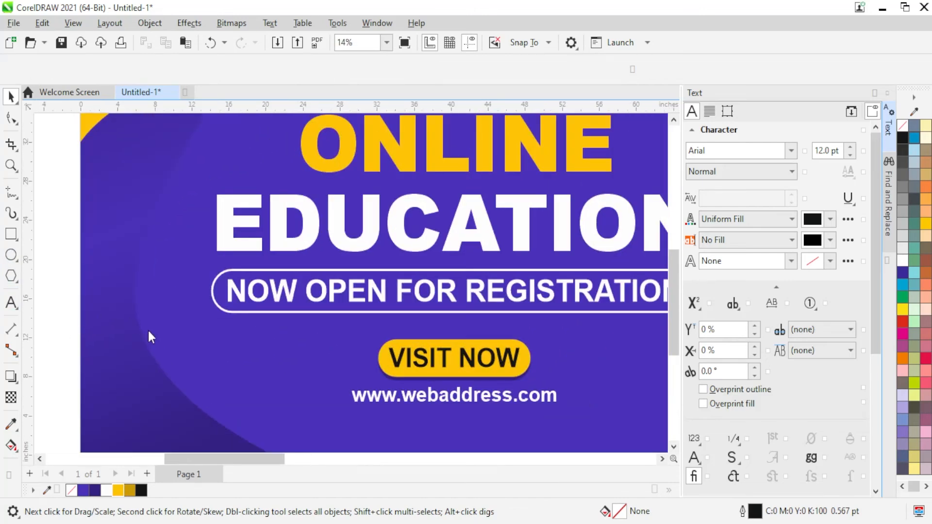
scroll(141, 334, up, 4)
drag(109, 313, 121, 329)
scroll(100, 344, up, 3)
scroll(100, 343, up, 1)
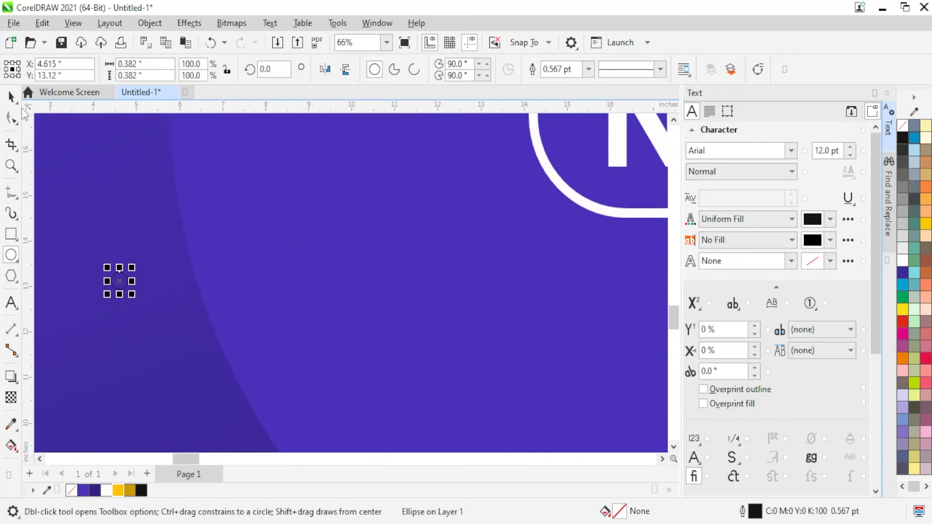
Fill the small circle with white and remove its outline
click(11, 97)
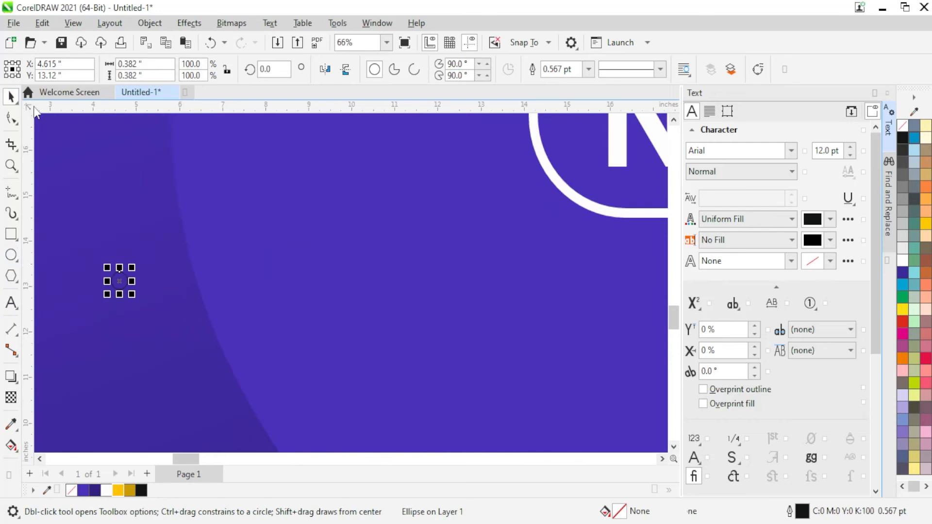
right_click(904, 124)
click(906, 134)
scroll(385, 302, down, 3)
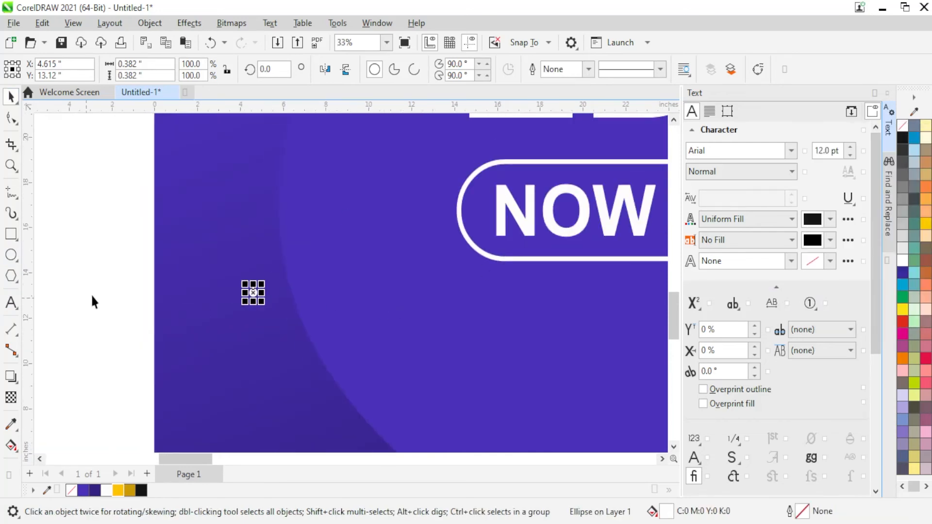
click(92, 301)
Duplicate the white circle downward at equal spacing to form a vertical column of four dots
scroll(222, 329, up, 3)
click(283, 265)
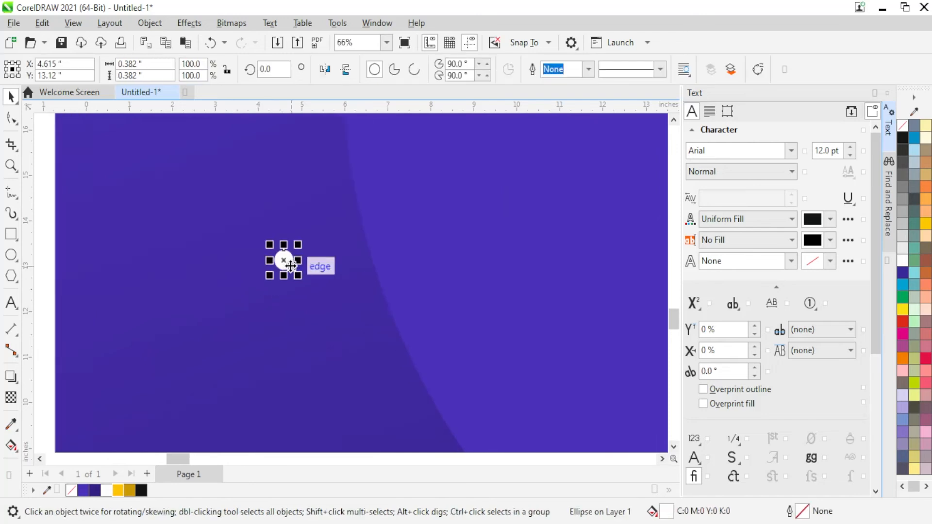
scroll(284, 262, up, 3)
drag(286, 259, 286, 317)
scroll(291, 257, down, 3)
key(ctrl+r)
key(ctrl+r)
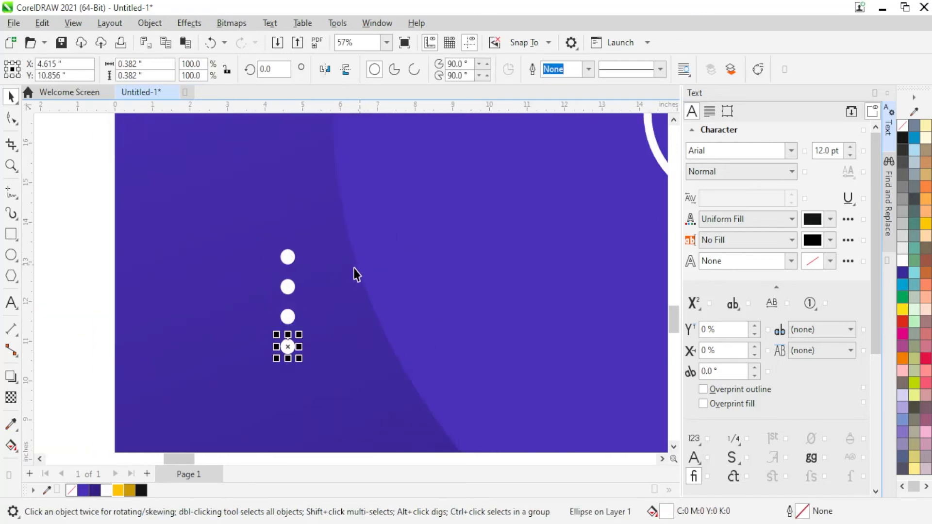
Duplicate the column of four dots about 0.66 inches to its right, level with the original
drag(68, 195, 343, 409)
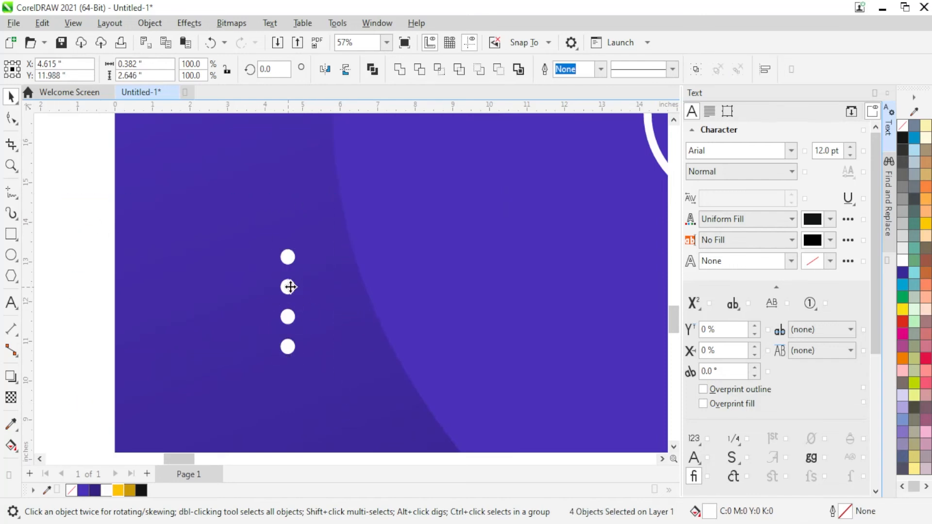
drag(290, 287, 313, 286)
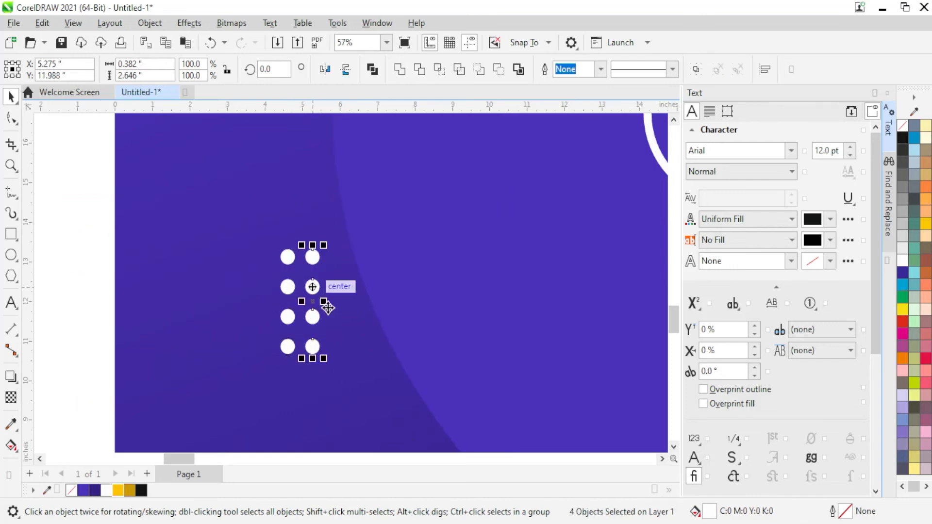
scroll(207, 307, down, 4)
click(112, 301)
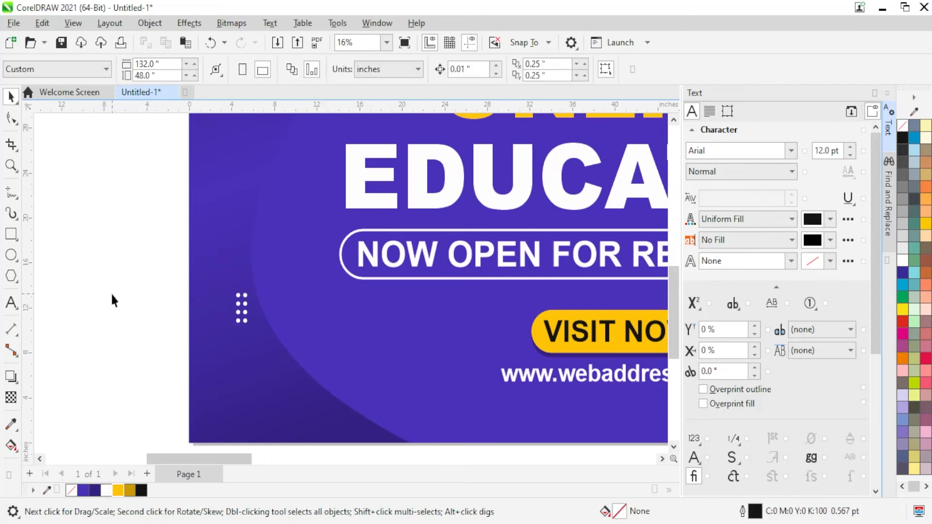
Duplicate the eight dots directly below themselves and nudge the copy to match the row spacing, giving two columns of eight
drag(153, 275, 255, 350)
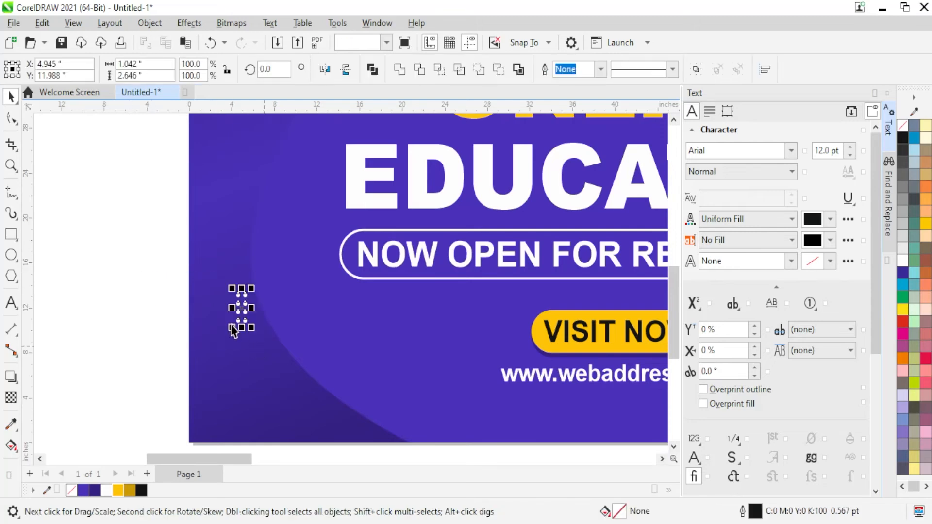
scroll(240, 316, up, 5)
drag(288, 259, 287, 410)
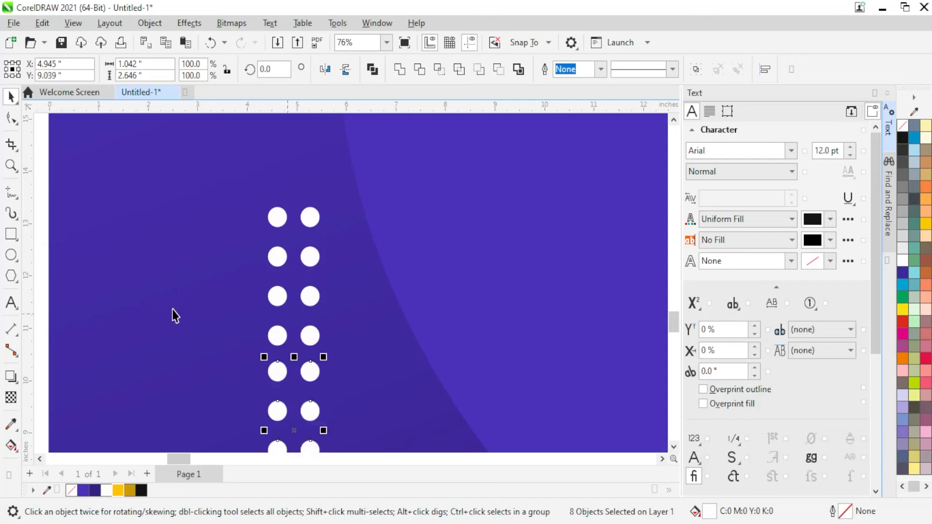
scroll(173, 316, down, 2)
key(ctrl+Down)
key(ctrl+Down)
key(ctrl+Down)
key(ctrl+Down)
key(ctrl+Down)
key(ctrl+Down)
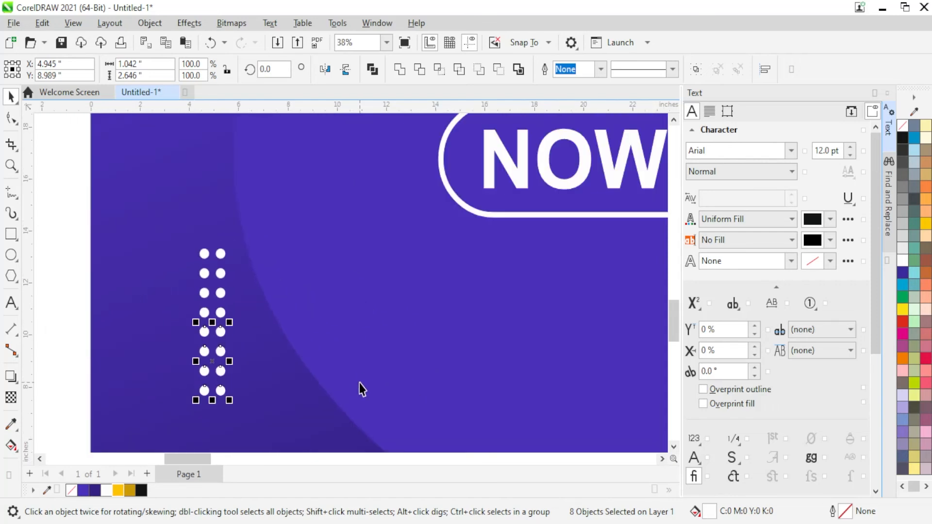
scroll(359, 383, down, 1)
key(Escape)
scroll(115, 347, down, 5)
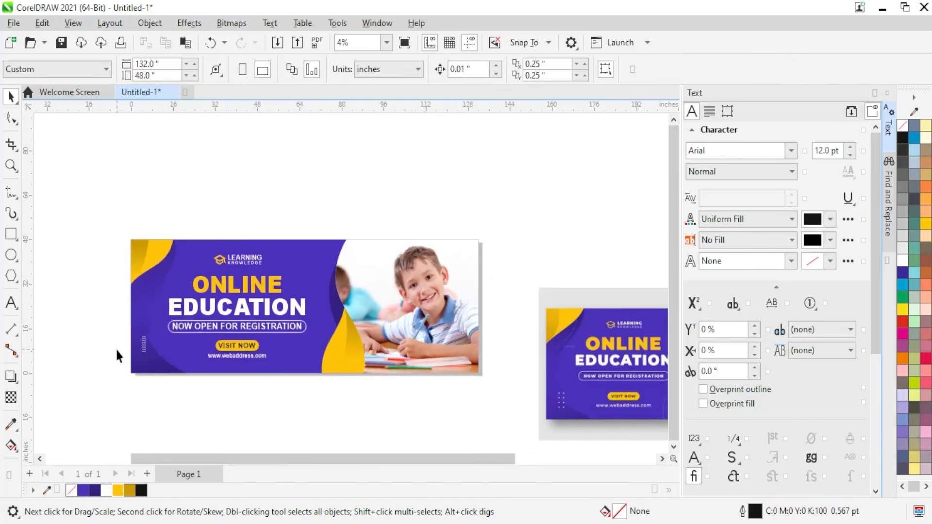
Draw a straight line about 20 by 17.23 inches from the dark purple wave's lower tip down to the banner's bottom edge
scroll(115, 348, down, 1)
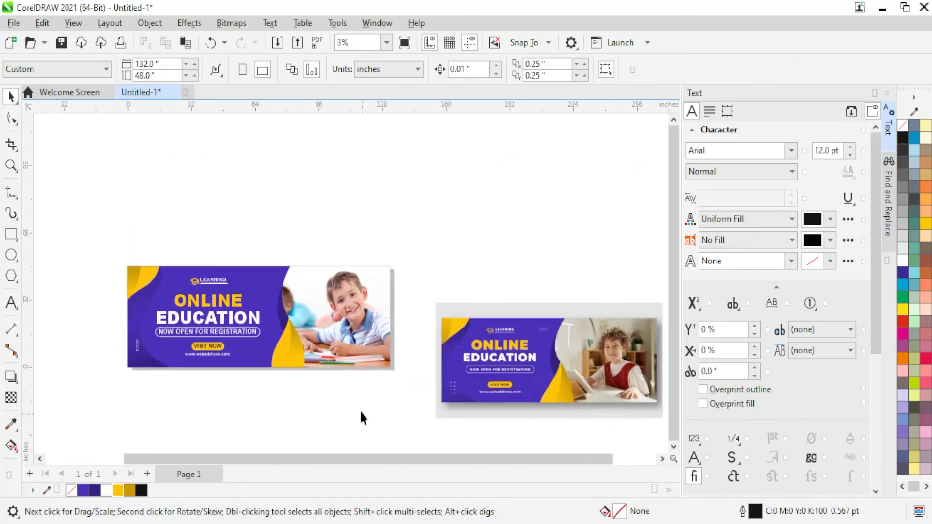
scroll(584, 398, up, 4)
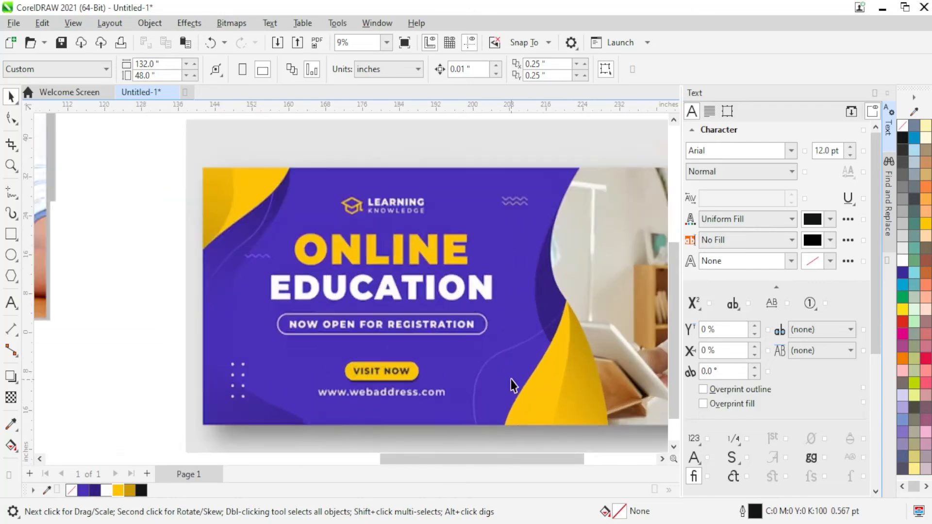
scroll(499, 379, down, 3)
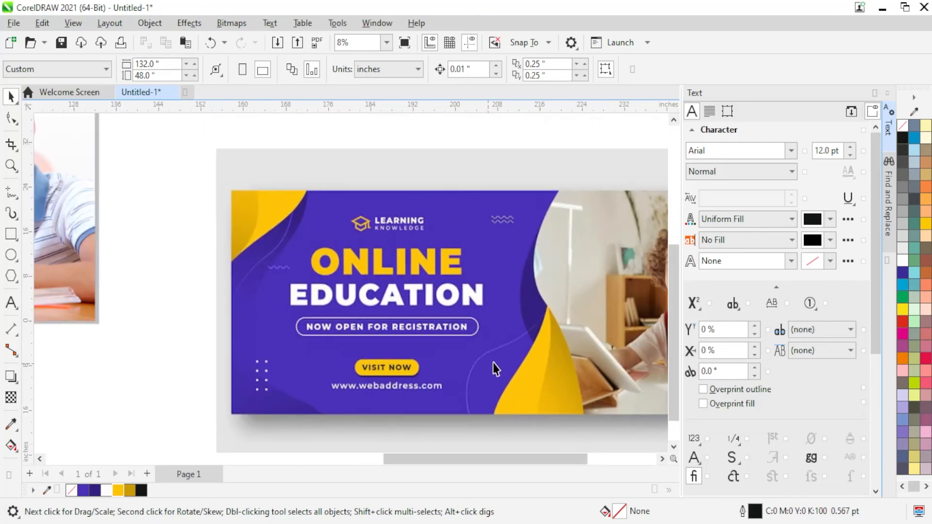
scroll(115, 318, up, 3)
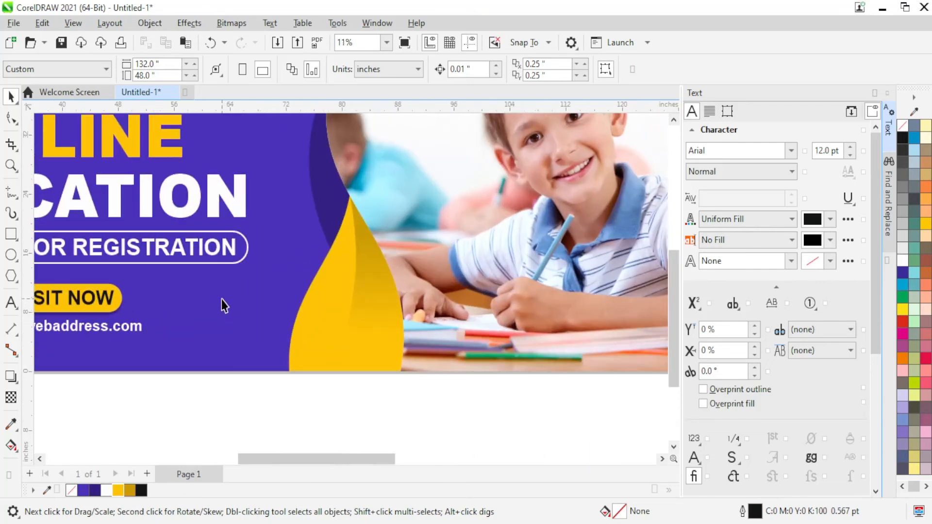
click(12, 194)
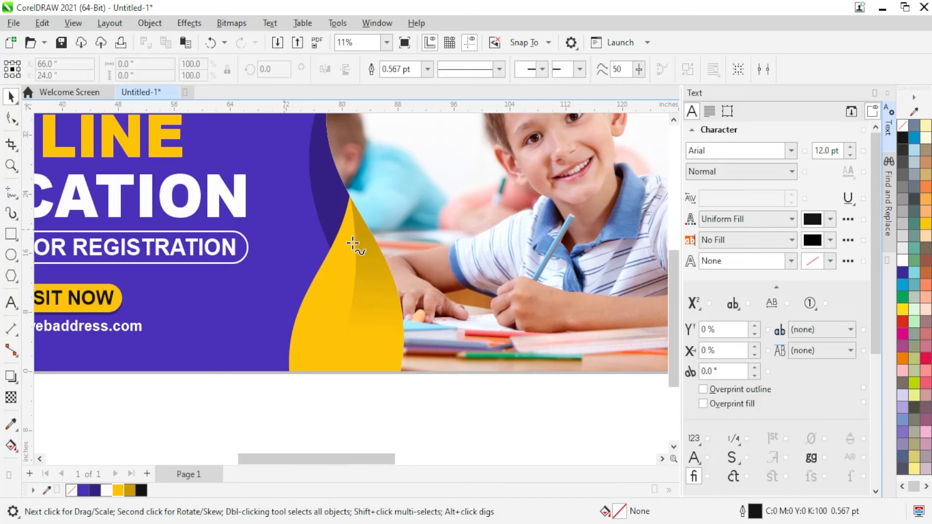
click(333, 246)
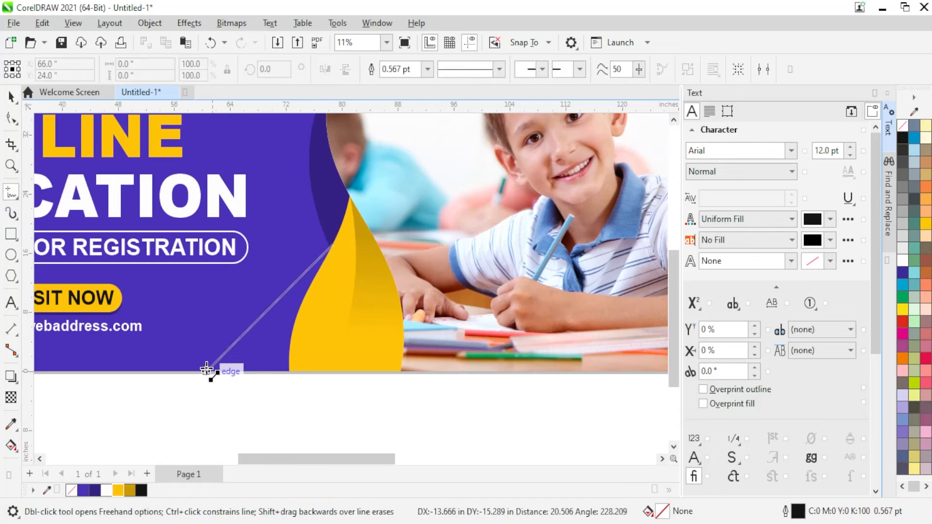
click(189, 375)
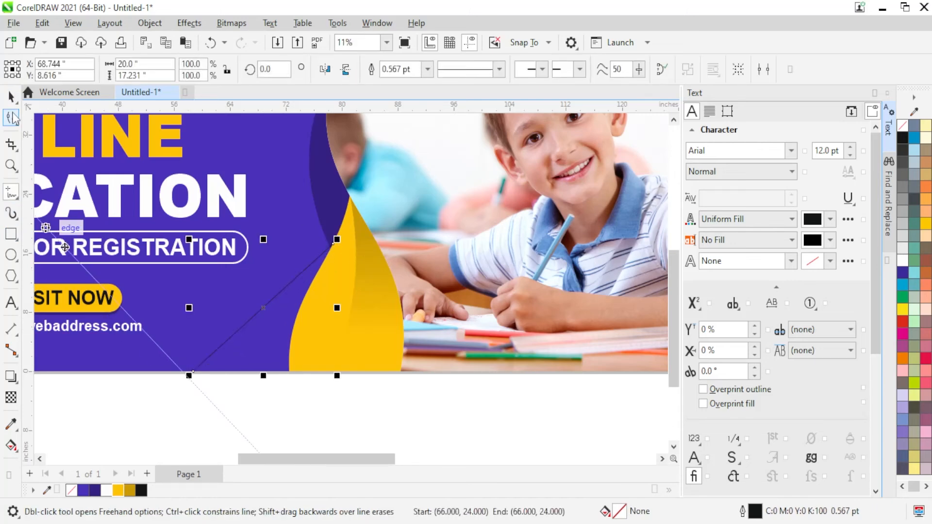
Convert the straight line to a curve and bend it into a soft S shape beside the yellow wave
key(F10)
scroll(296, 304, up, 1)
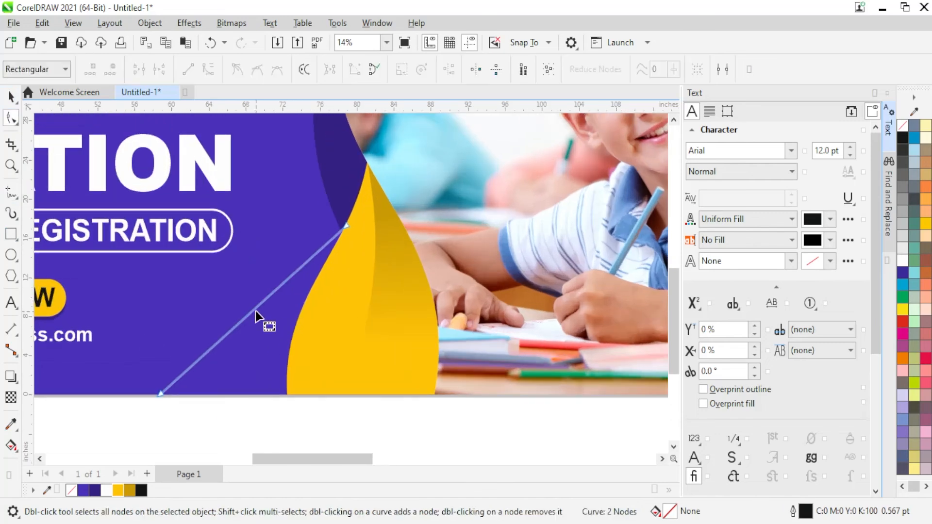
click(209, 70)
drag(223, 340, 171, 278)
mouse_move(284, 286)
mouse_down()
mouse_move(297, 300)
mouse_move(282, 302)
mouse_up()
key(space)
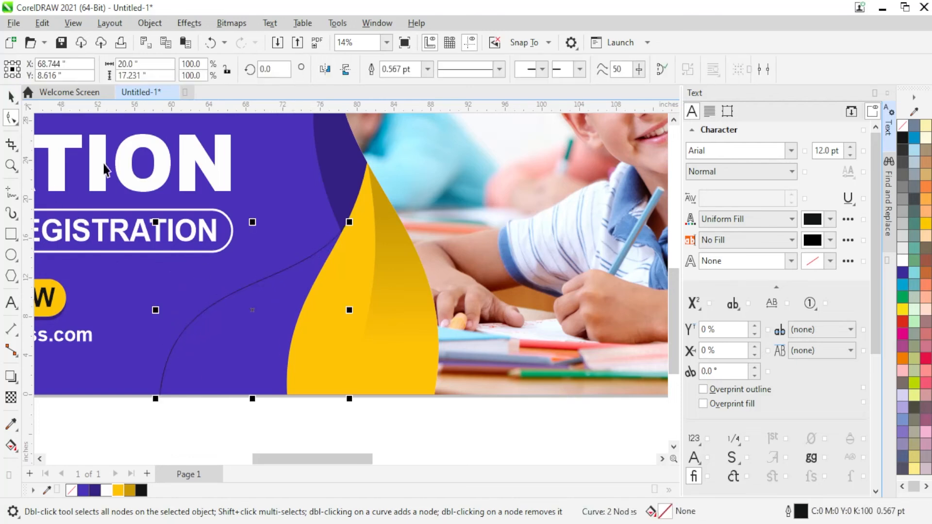
Give the S-shaped curve a white outline with a width of 10 points
right_click(903, 266)
click(909, 272)
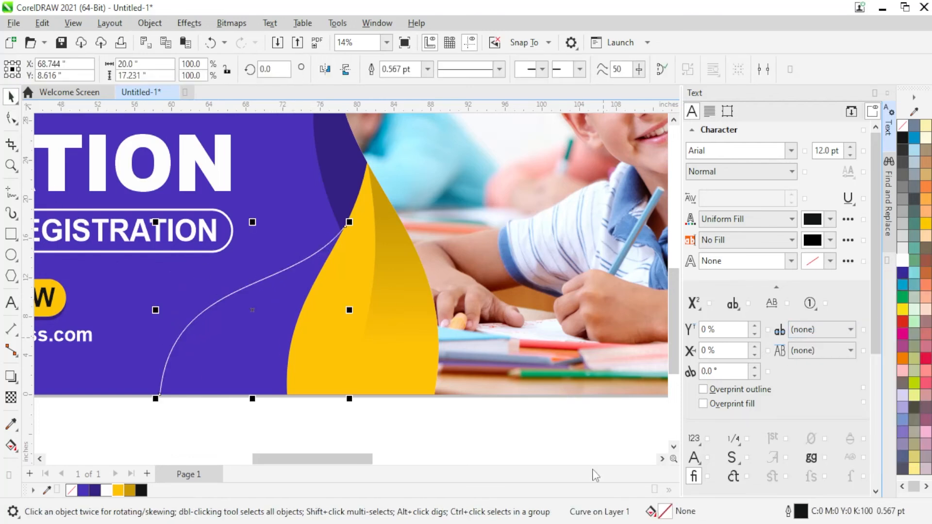
double_click(803, 509)
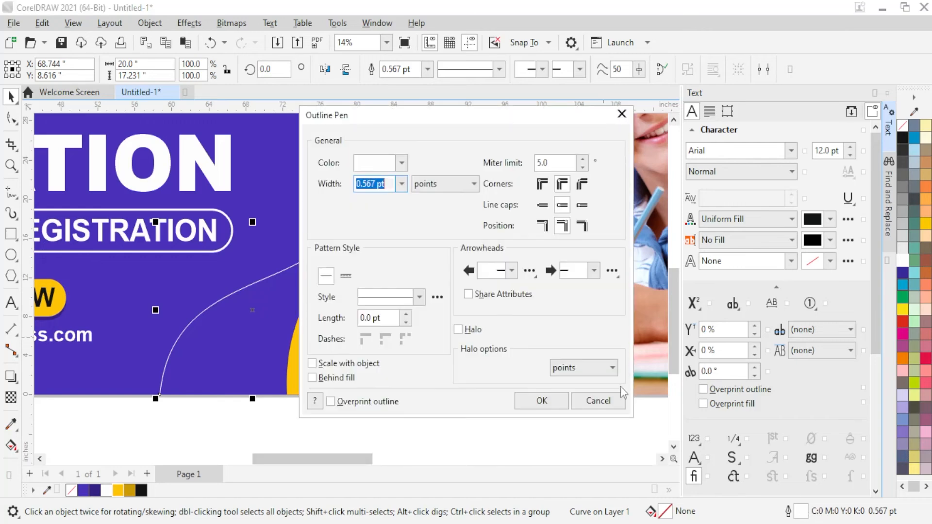
text(10)
click(326, 379)
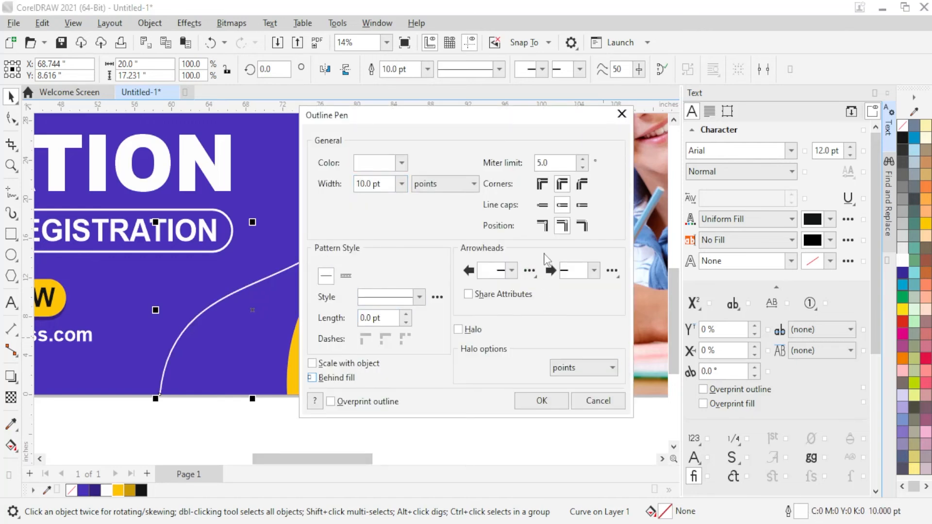
click(541, 401)
click(430, 415)
Move the white curve's upper end node slightly to the right, onto the yellow wave, so the line runs into its edge
scroll(351, 252, up, 3)
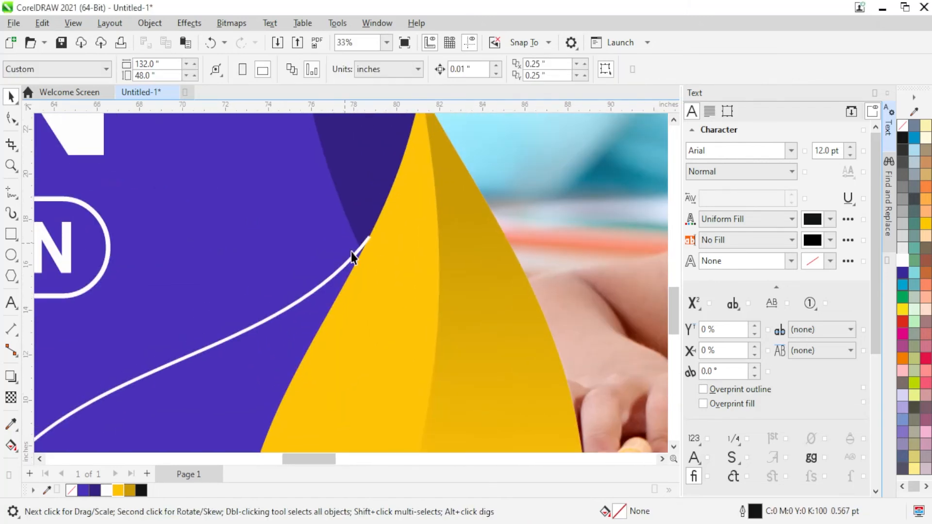
scroll(351, 252, up, 2)
click(371, 234)
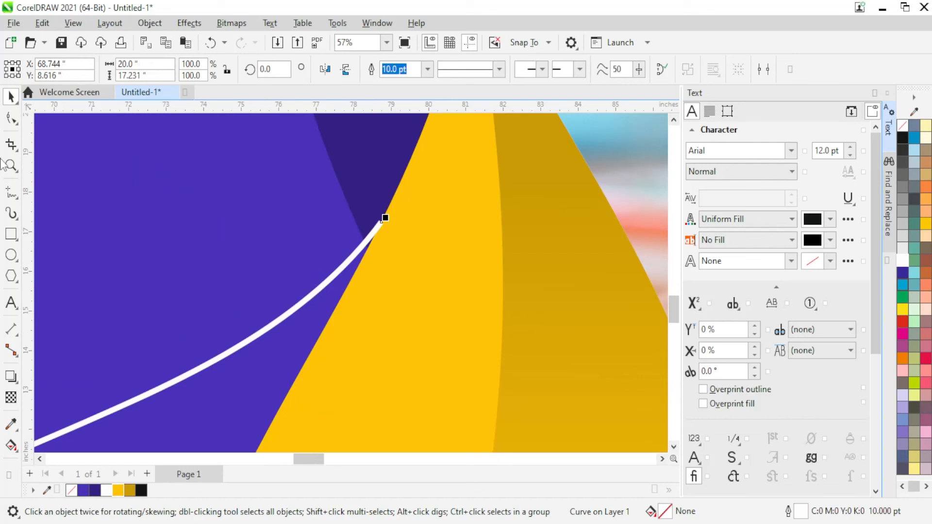
click(12, 117)
drag(379, 219, 390, 218)
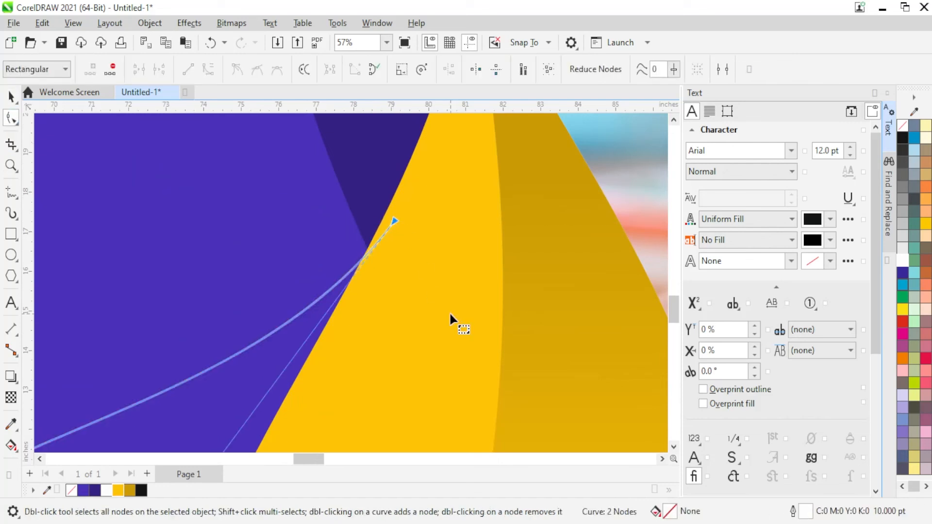
scroll(450, 313, down, 5)
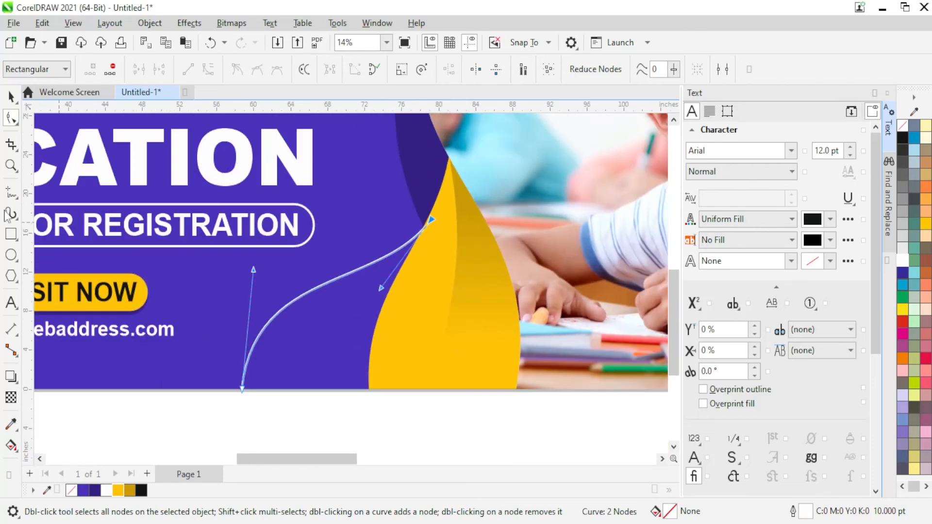
click(10, 97)
click(470, 420)
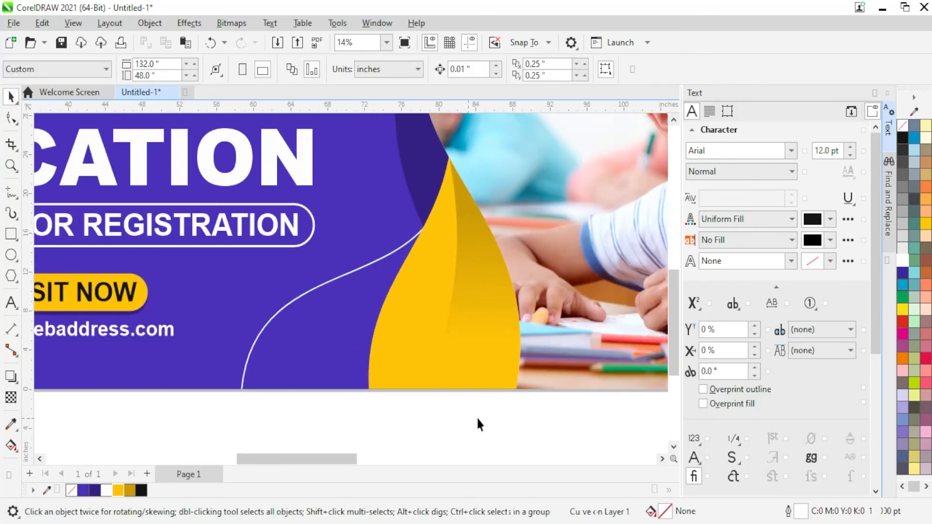
scroll(486, 412, down, 2)
scroll(449, 410, down, 2)
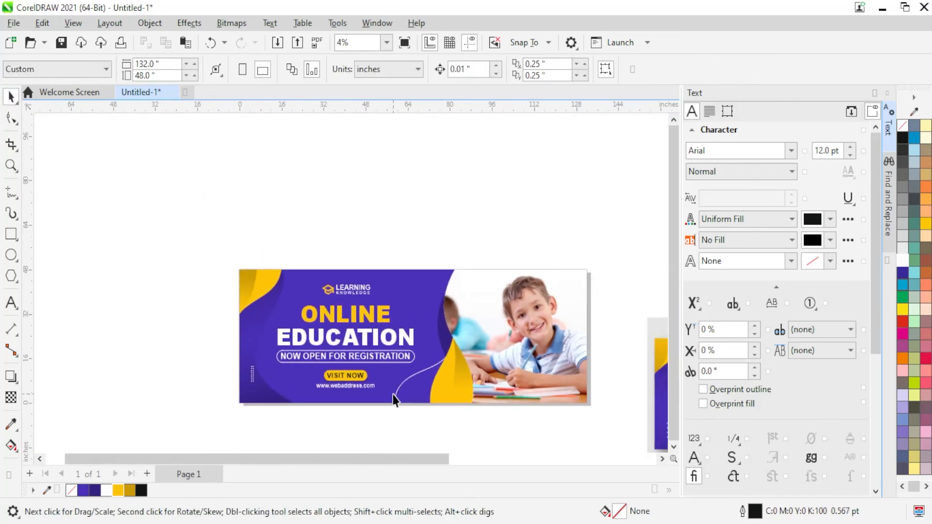
scroll(607, 320, up, 4)
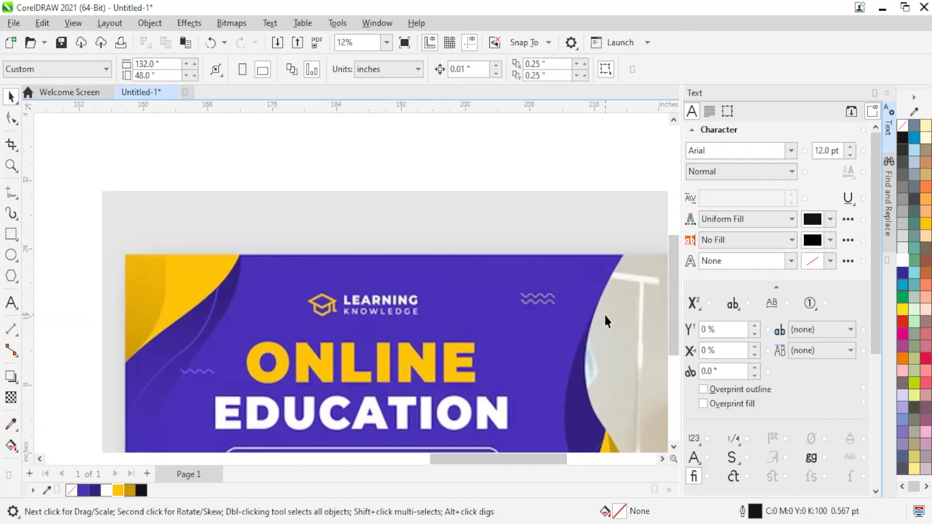
scroll(546, 294, down, 2)
scroll(442, 306, down, 2)
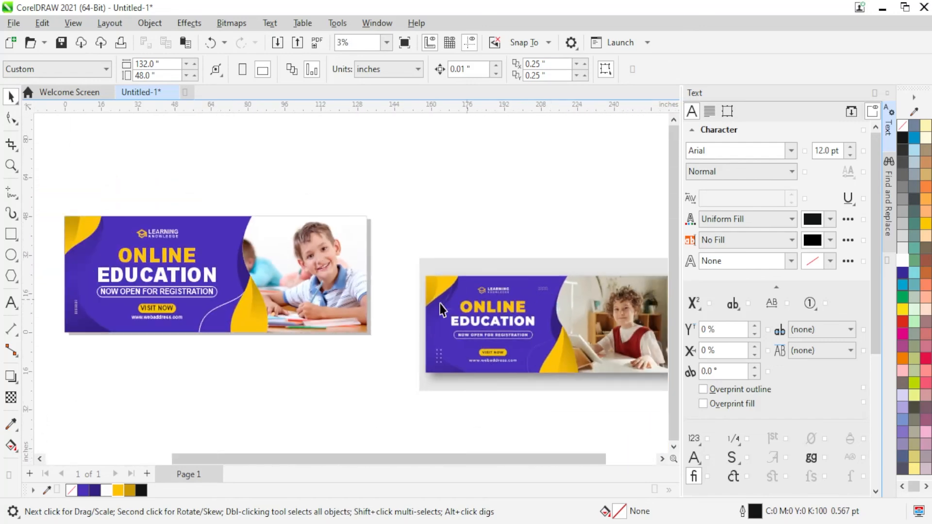
Copy the white S-shaped curve to the yellow corner shape beside ONLINE and mirror the copy both horizontally and vertically
scroll(69, 258, up, 1)
scroll(220, 328, up, 1)
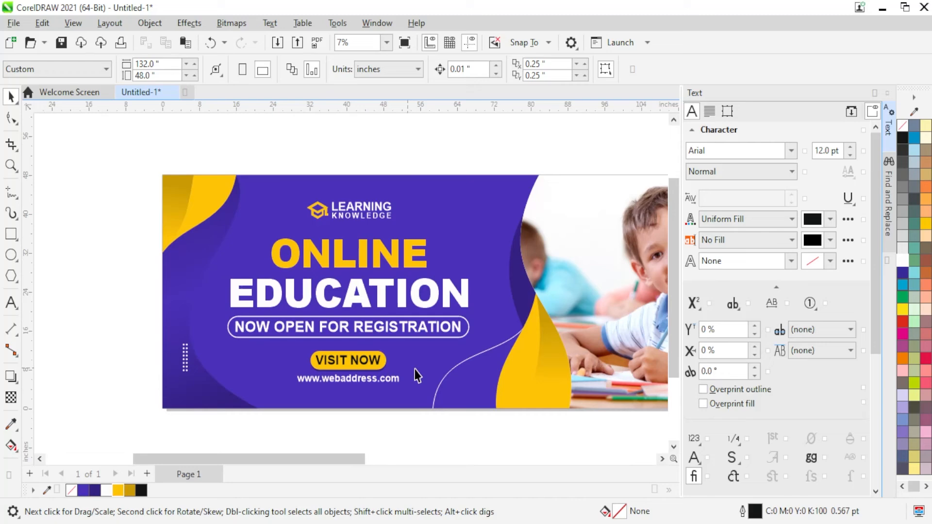
click(465, 363)
drag(464, 363, 207, 253)
click(325, 69)
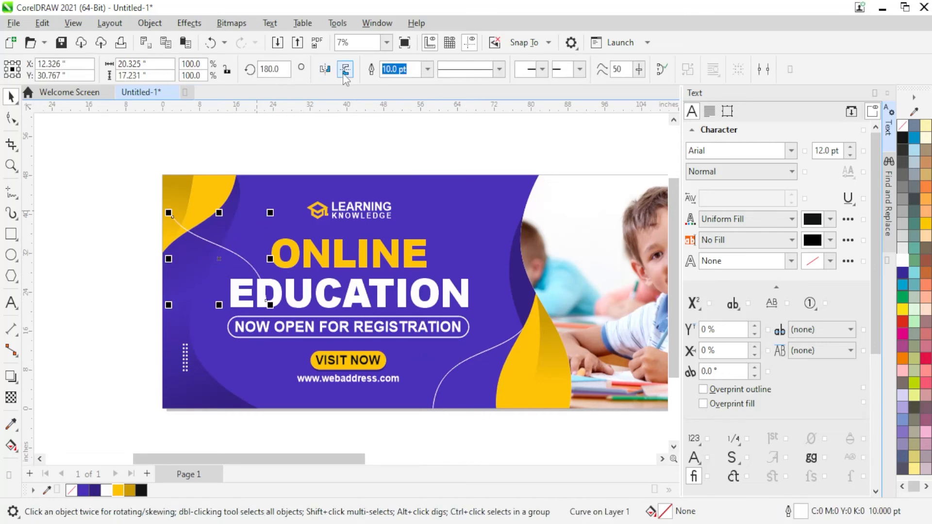
click(345, 69)
Move the copied curve up toward the yellow corner shape and rotate it about 22.5 degrees counterclockwise
scroll(227, 167, up, 1)
drag(285, 326, 273, 275)
click(271, 281)
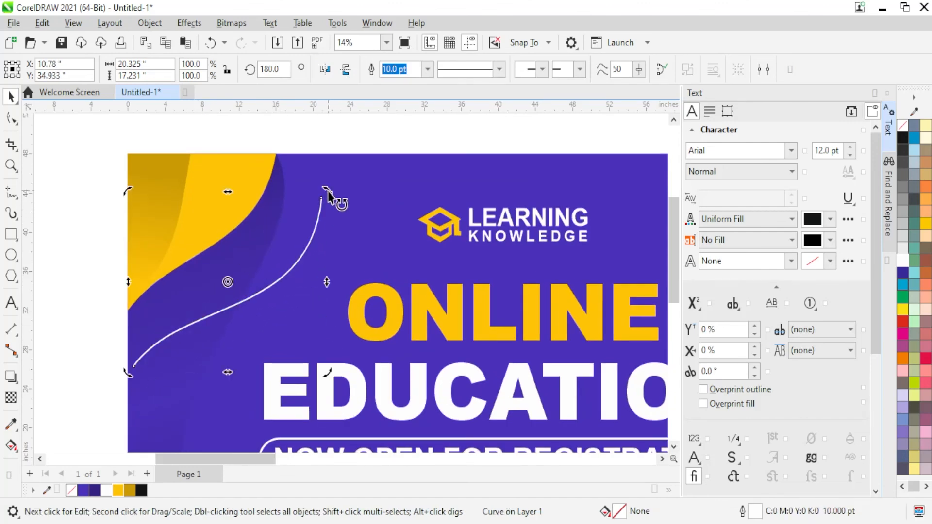
drag(328, 194, 279, 171)
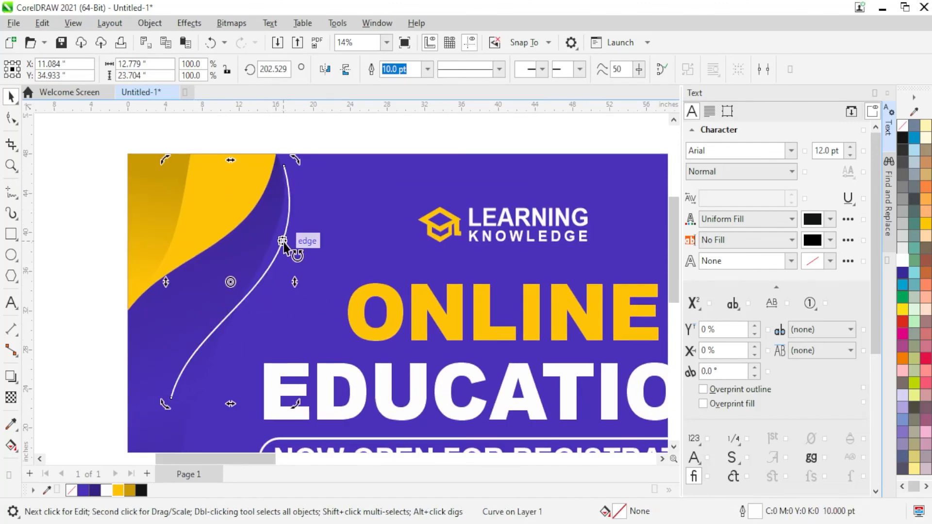
Align the copied curve to the left edge of the banner background
shift+click(345, 235)
key(l)
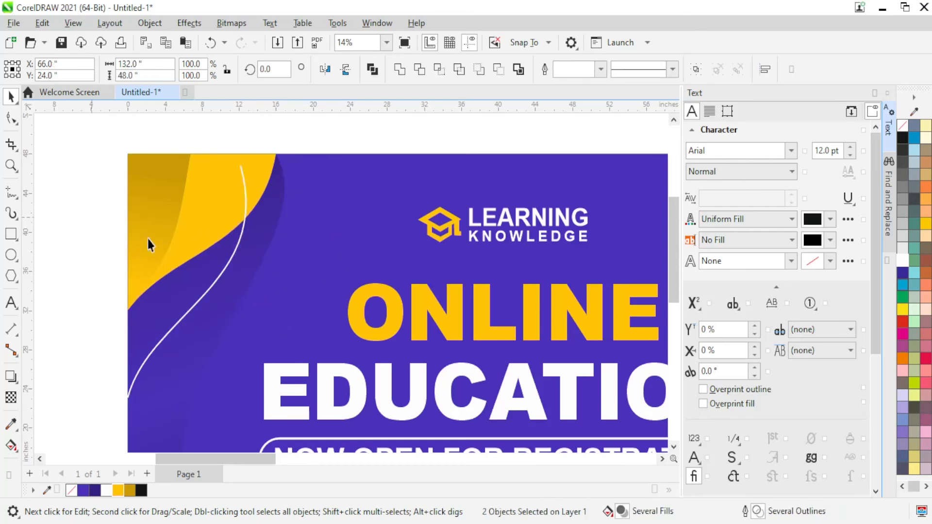
key(Escape)
Reorder the copied curve so it lies behind the yellow corner shape but in front of the purple background
click(219, 284)
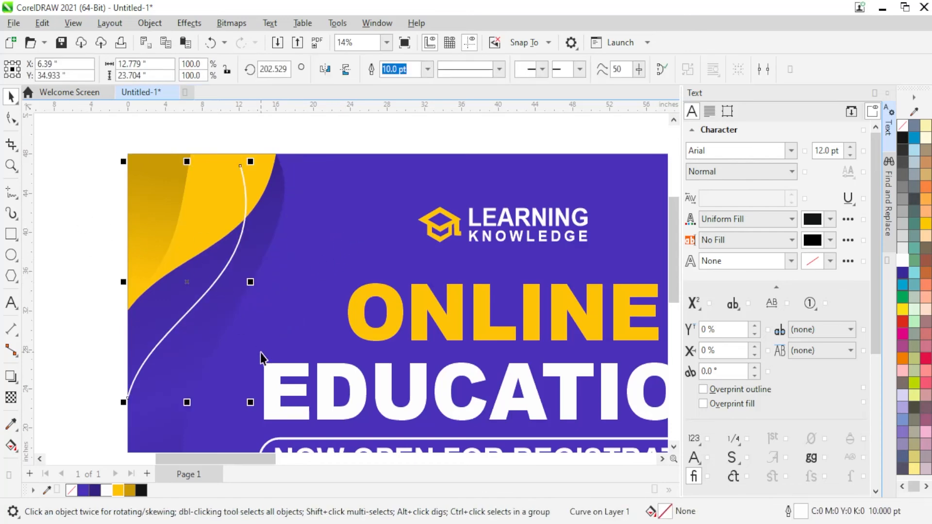
key(shift+Page_Down)
key(ctrl+Page_Up)
click(73, 251)
scroll(219, 235, down, 2)
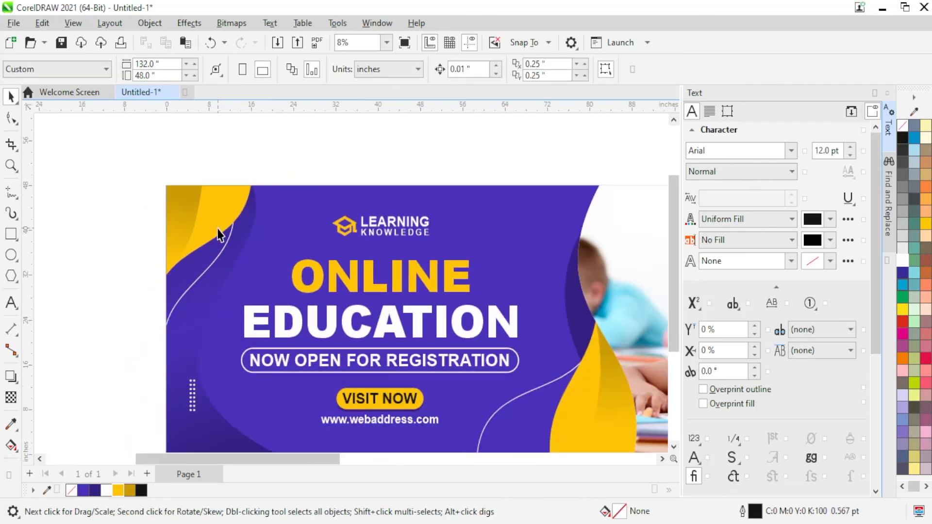
Draw a four-peak zigzag line about 9.5 by 1.3 inches on the purple area to the right of the Learning Knowledge logo
click(11, 193)
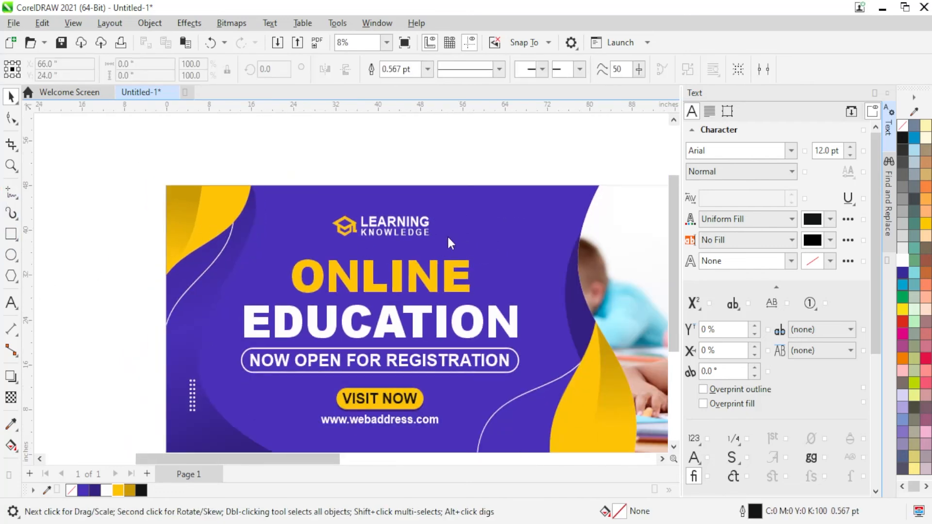
scroll(541, 246, up, 1)
scroll(401, 234, up, 1)
click(374, 225)
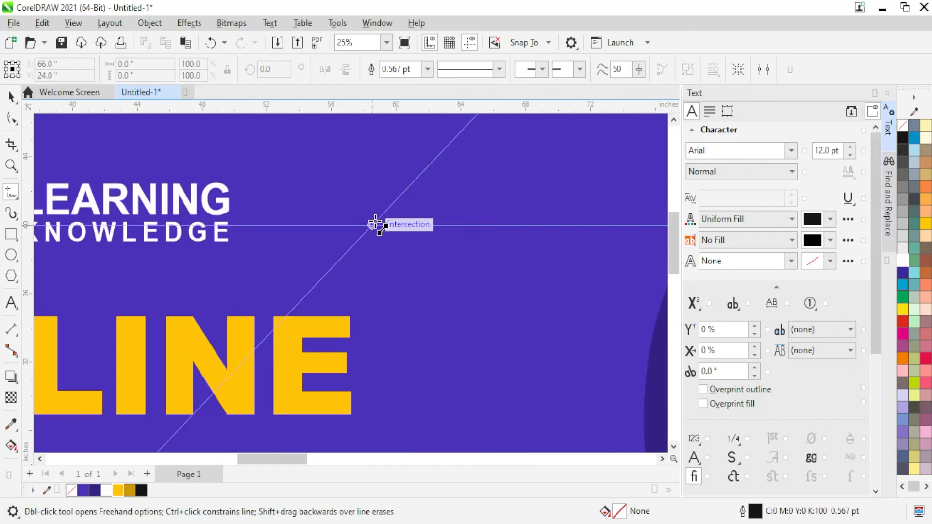
click(395, 202)
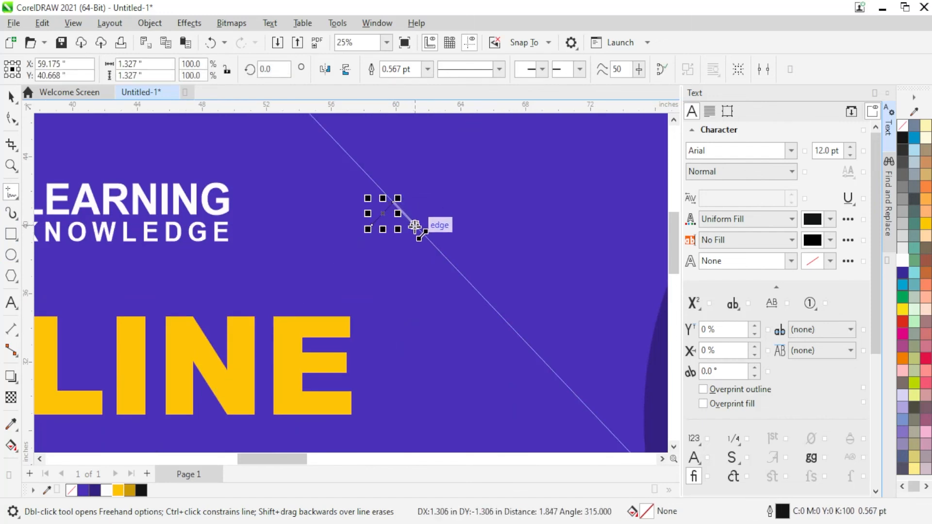
click(413, 227)
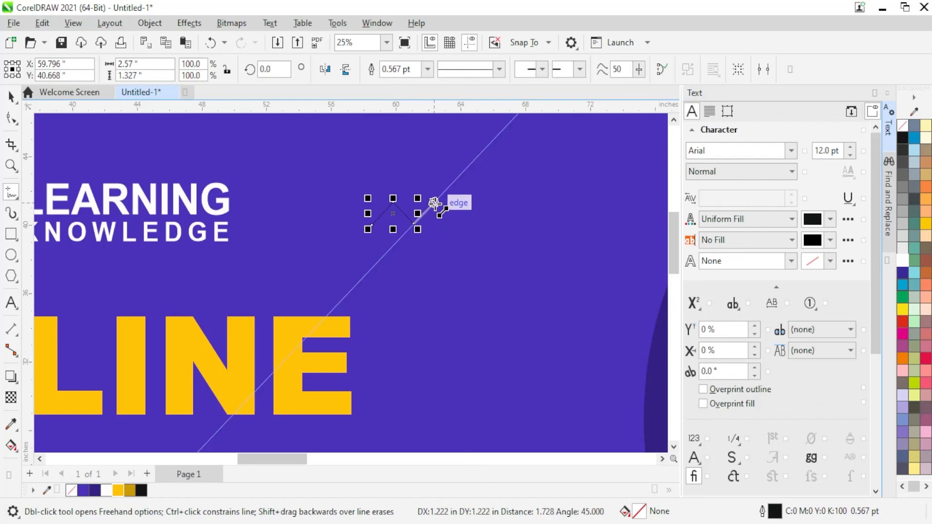
click(436, 201)
click(454, 222)
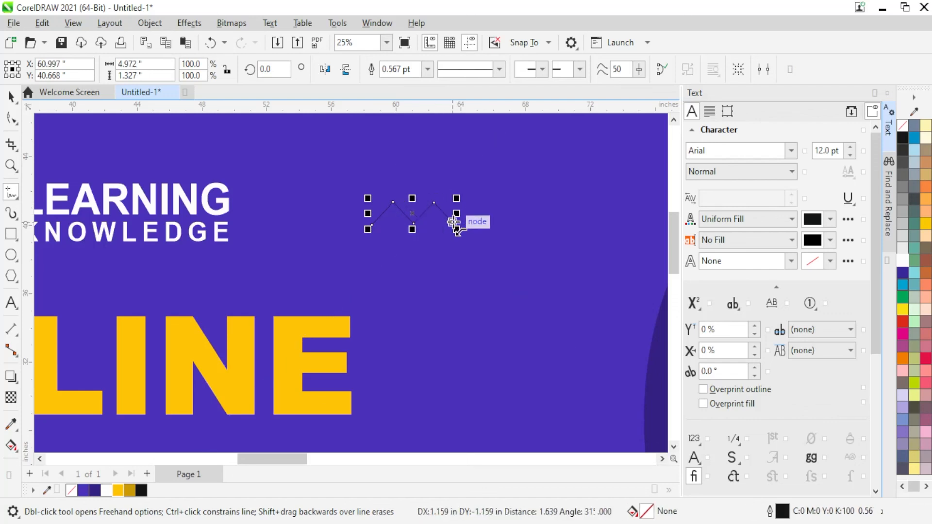
click(470, 203)
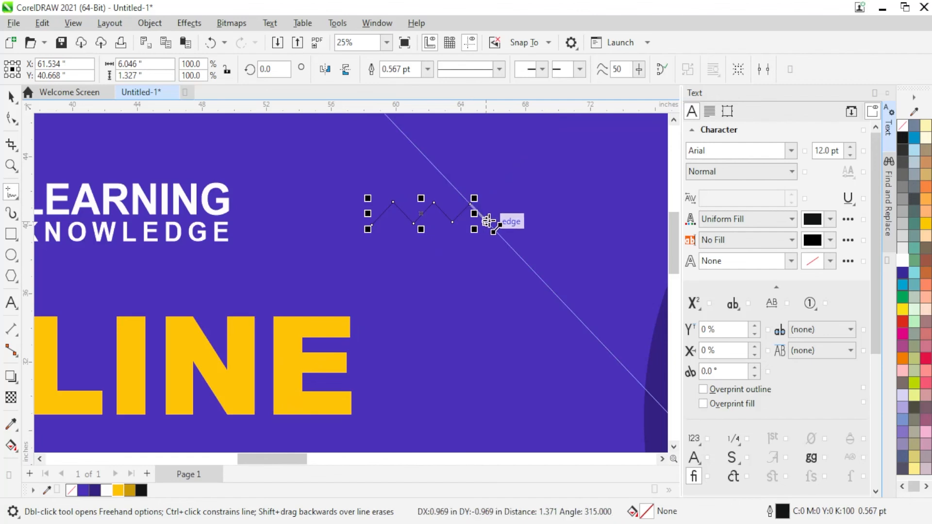
click(490, 223)
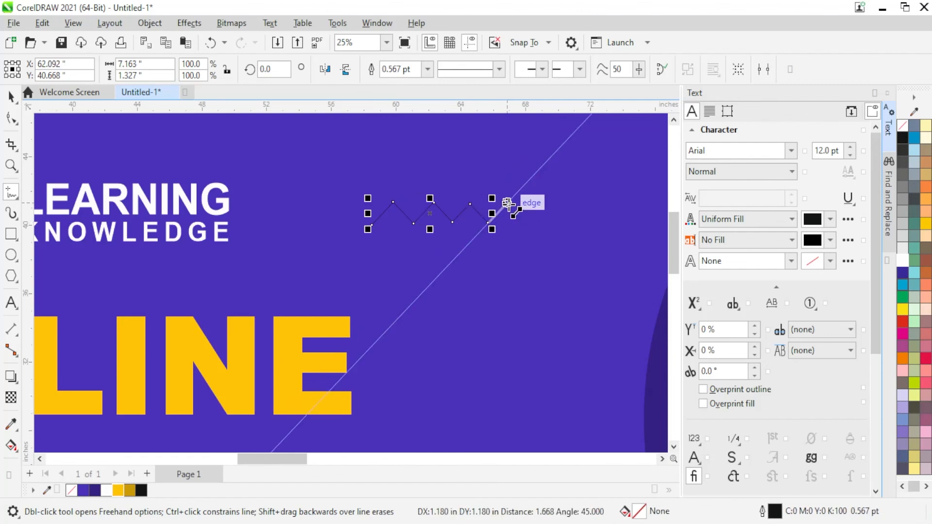
click(509, 204)
double_click(527, 224)
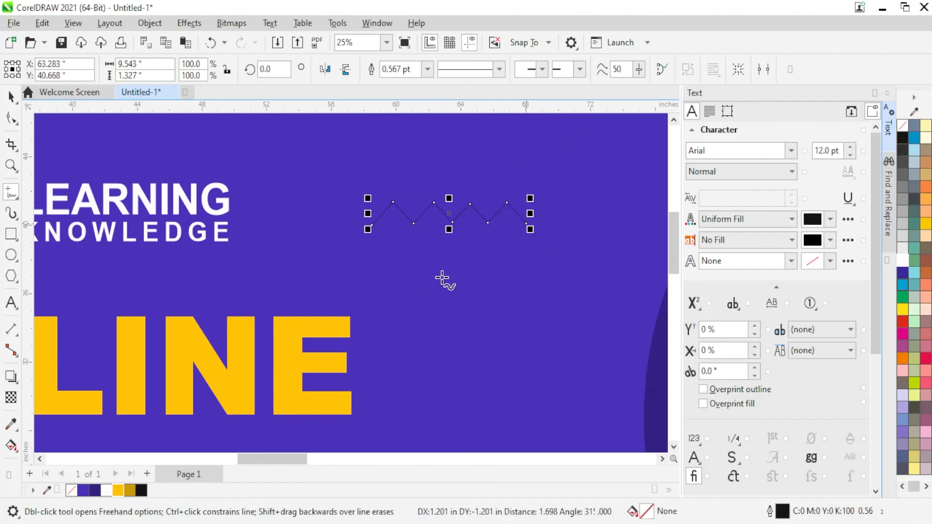
key(F10)
key(space)
Give the zigzag line a white outline with a width of 10 points
right_click(106, 490)
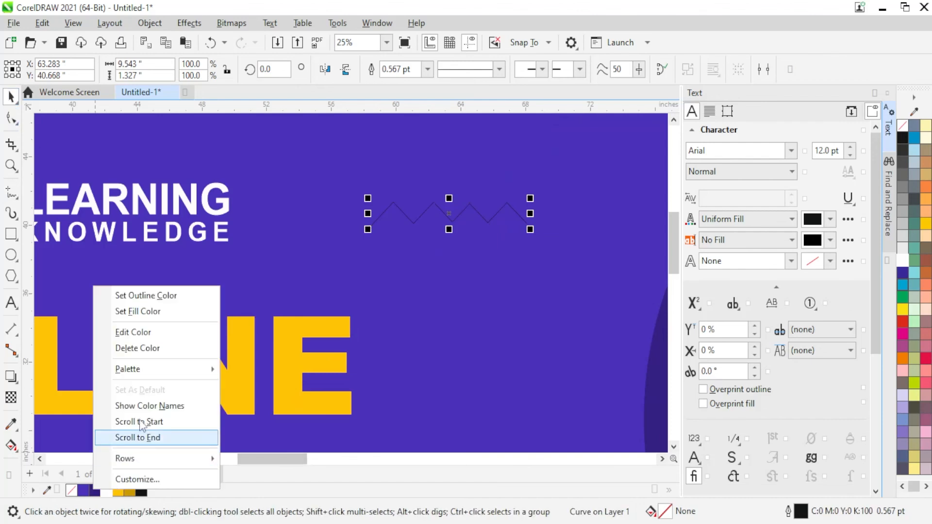
click(142, 297)
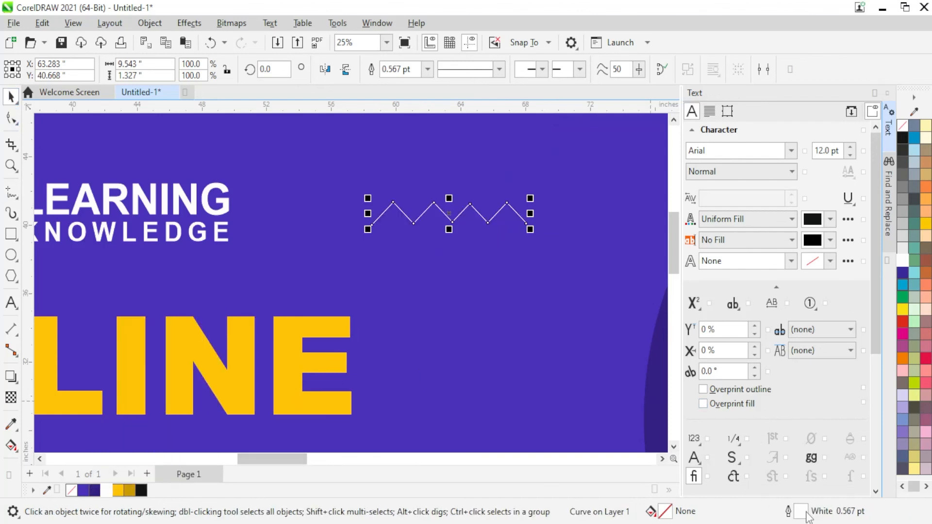
double_click(806, 516)
text(10)
key(Tab)
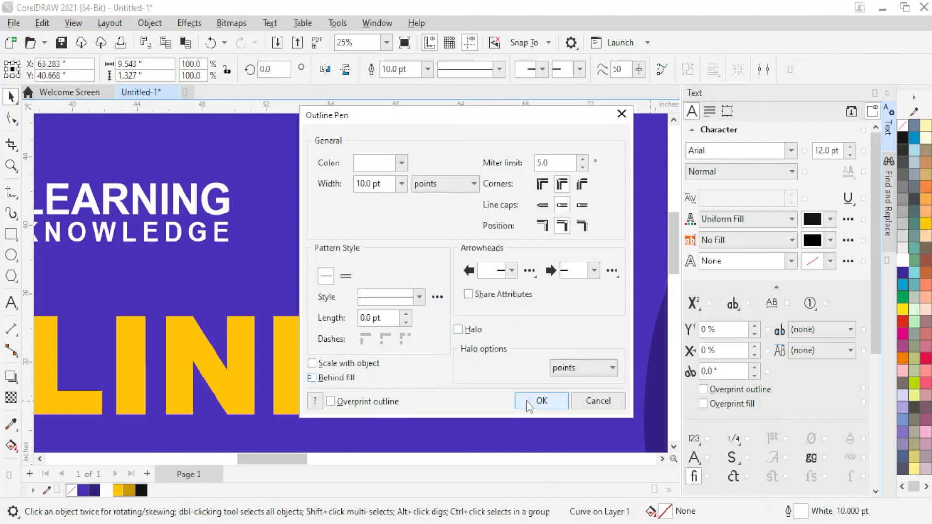
click(550, 402)
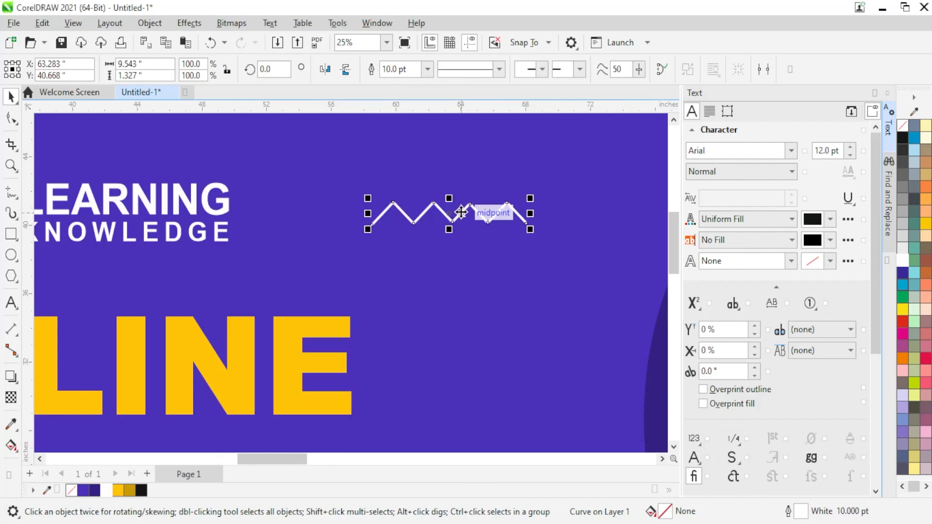
Duplicate the white zigzag just above the original and shift both lines right, toward the photo's curved edge
drag(463, 214, 476, 195)
scroll(495, 228, down, 2)
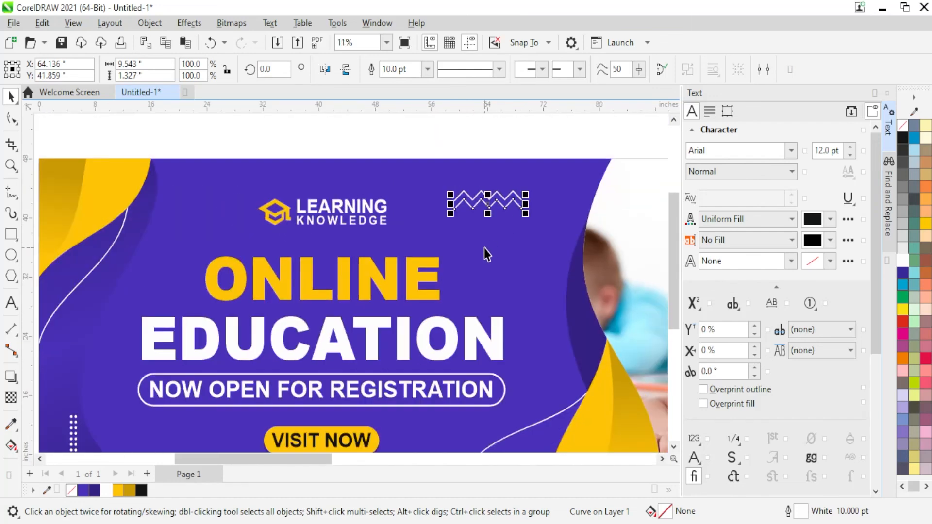
click(558, 144)
drag(566, 143, 424, 248)
drag(489, 197, 527, 197)
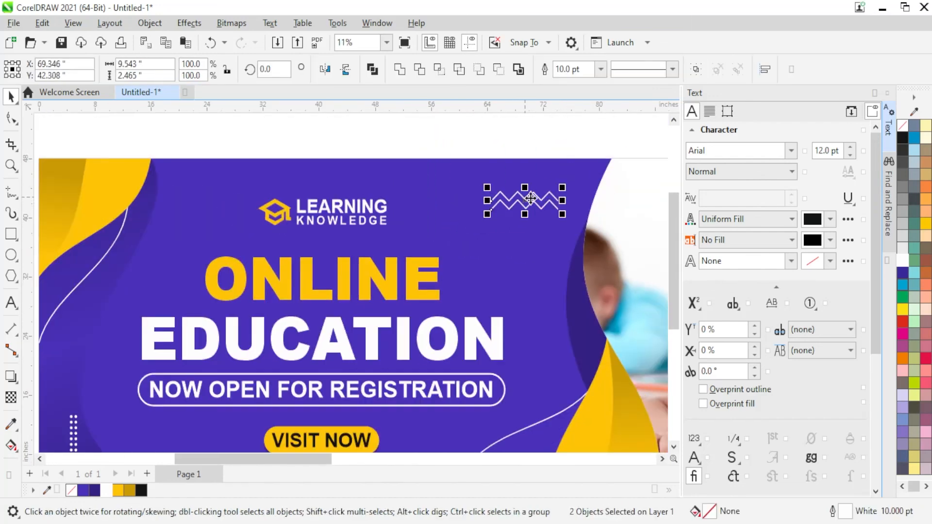
Scale the zigzag pair down proportionally to about 8.28 by 2.14 inches
scroll(530, 199, up, 2)
drag(444, 182, 462, 187)
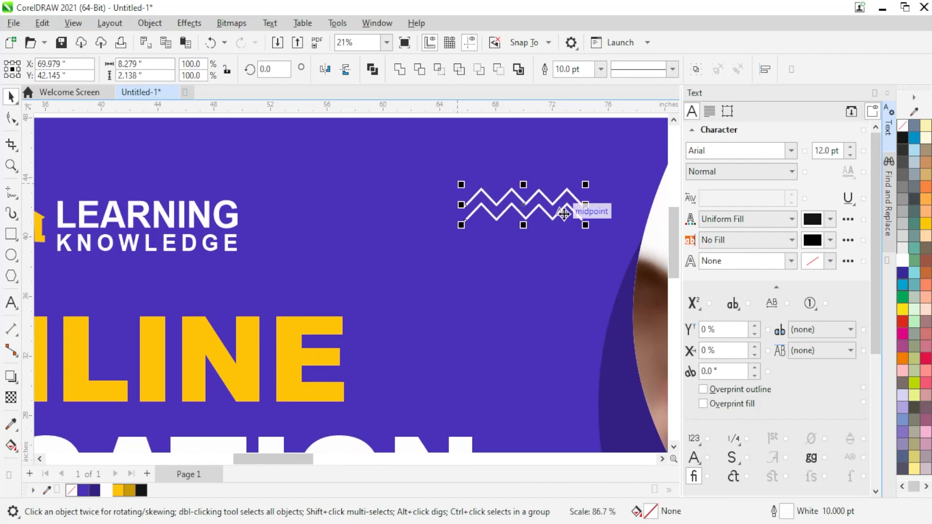
scroll(562, 208, down, 2)
Copy the zigzag pair to the left of the word ONLINE and delete the copy's lower line, keeping a single zigzag
drag(544, 206, 176, 278)
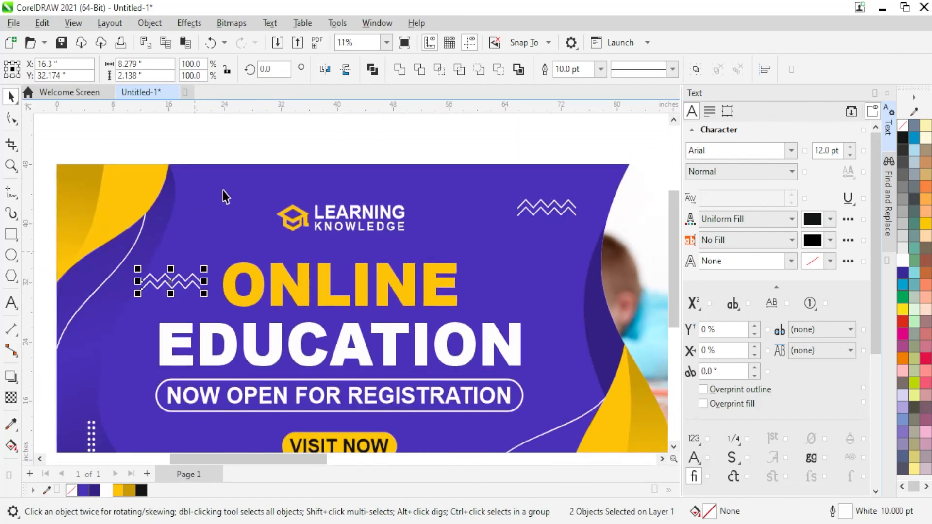
key(Escape)
click(173, 294)
key(Escape)
Delete the reference banner image beside the page
scroll(188, 244, down, 4)
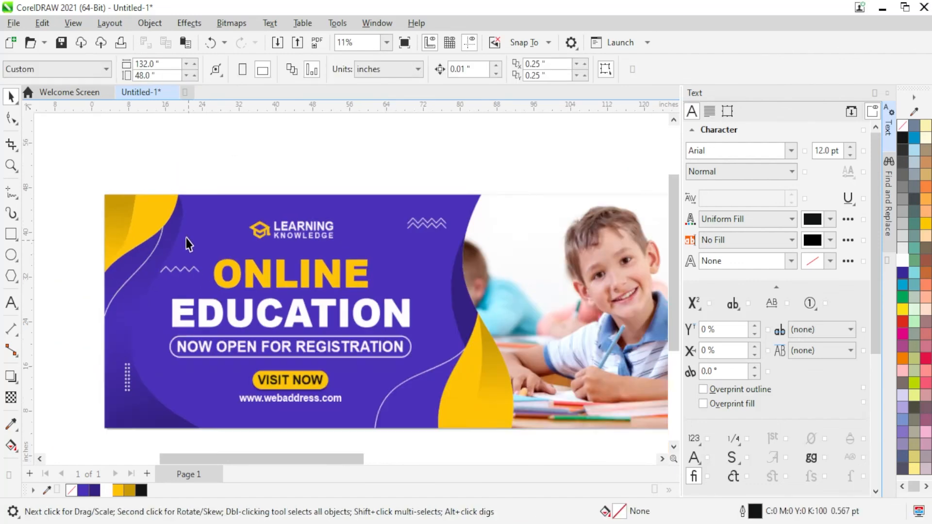
scroll(151, 241, down, 1)
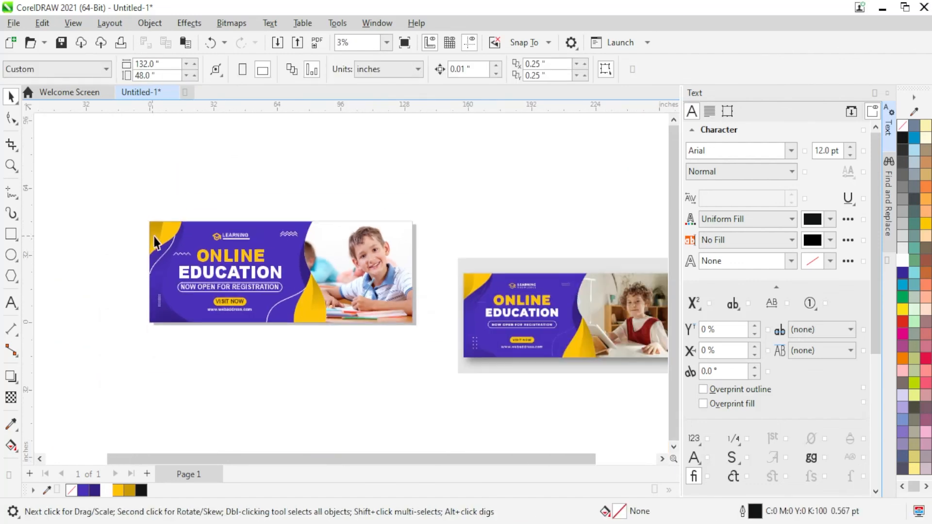
click(525, 333)
key(Delete)
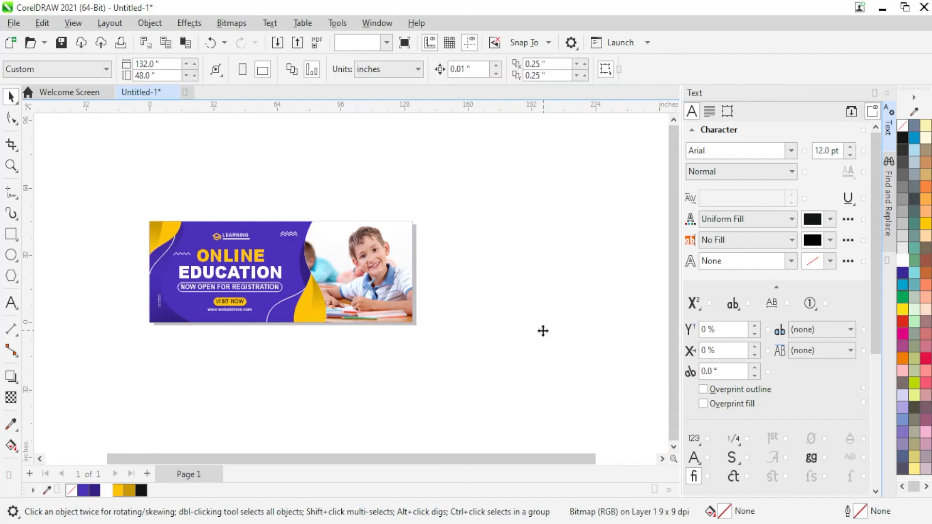
Select all the banner artwork, fit it in the view and preview it full screen
drag(415, 353, 417, 356)
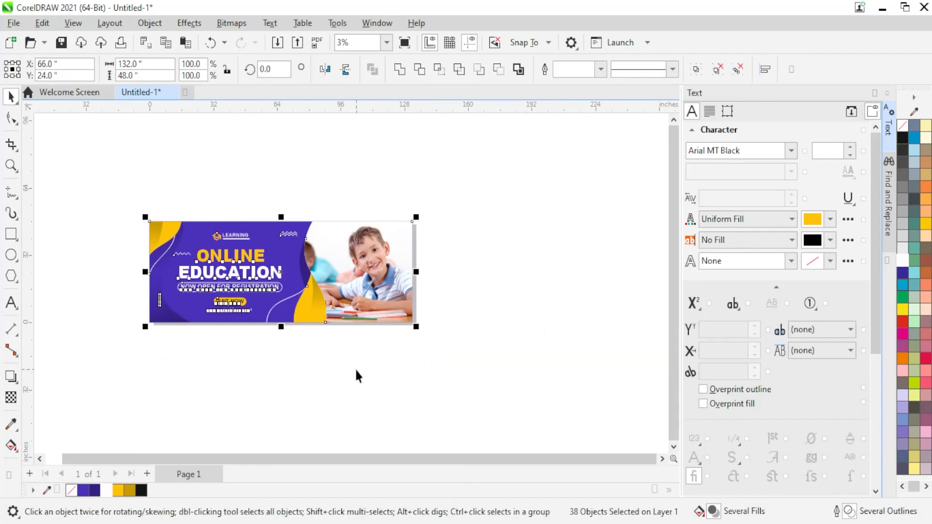
key(shift+F2)
key(F9)
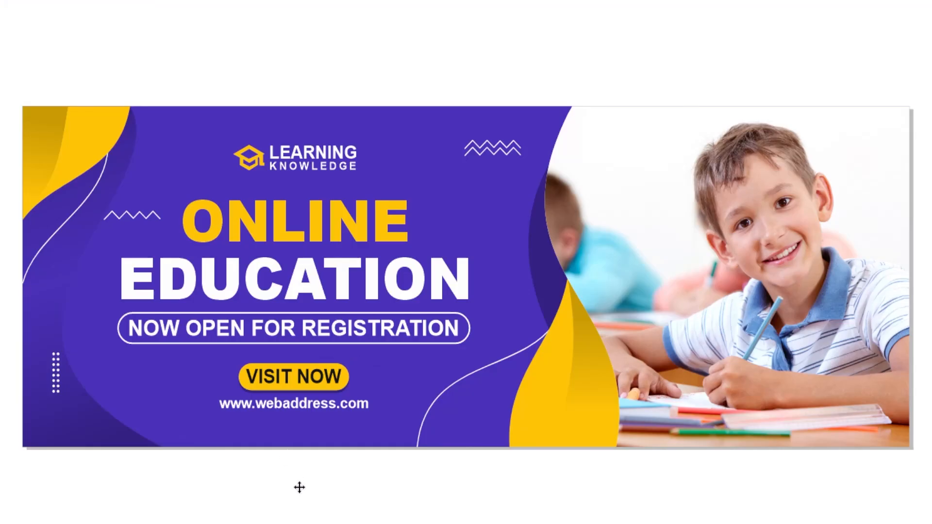